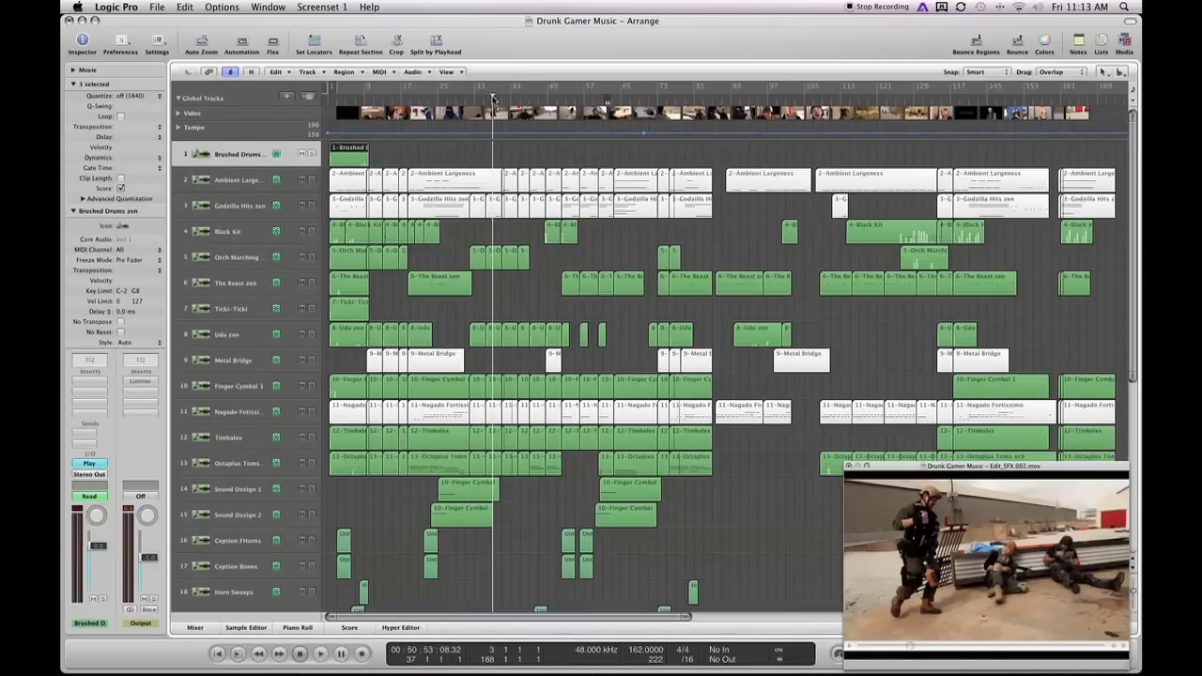
# Scrub the video back to an earlier scene, then forward to bar 74.
pyautogui.moveTo(493, 98); pyautogui.dragTo(348, 98)
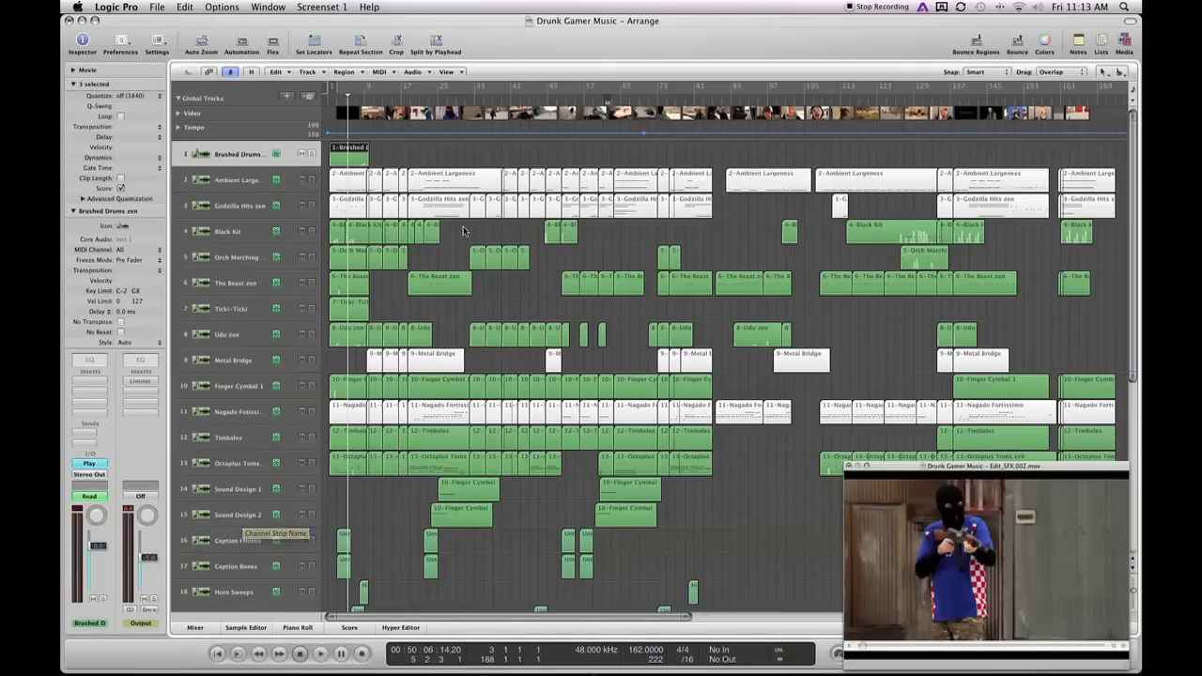
pyautogui.click(554, 99)
pyautogui.moveTo(554, 100)
pyautogui.mouseDown()
pyautogui.moveTo(698, 99)
pyautogui.moveTo(530, 100)
pyautogui.mouseUp()
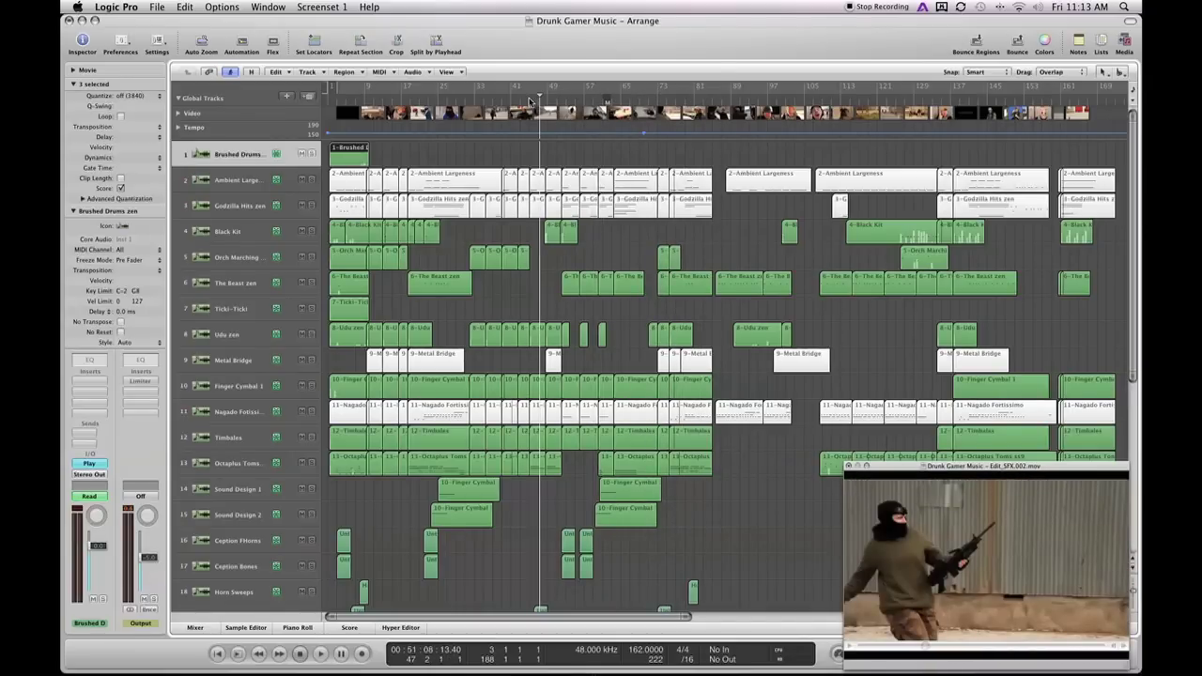
pyautogui.scroll(-5, 474, 320)
pyautogui.scroll(3, 442, 321)
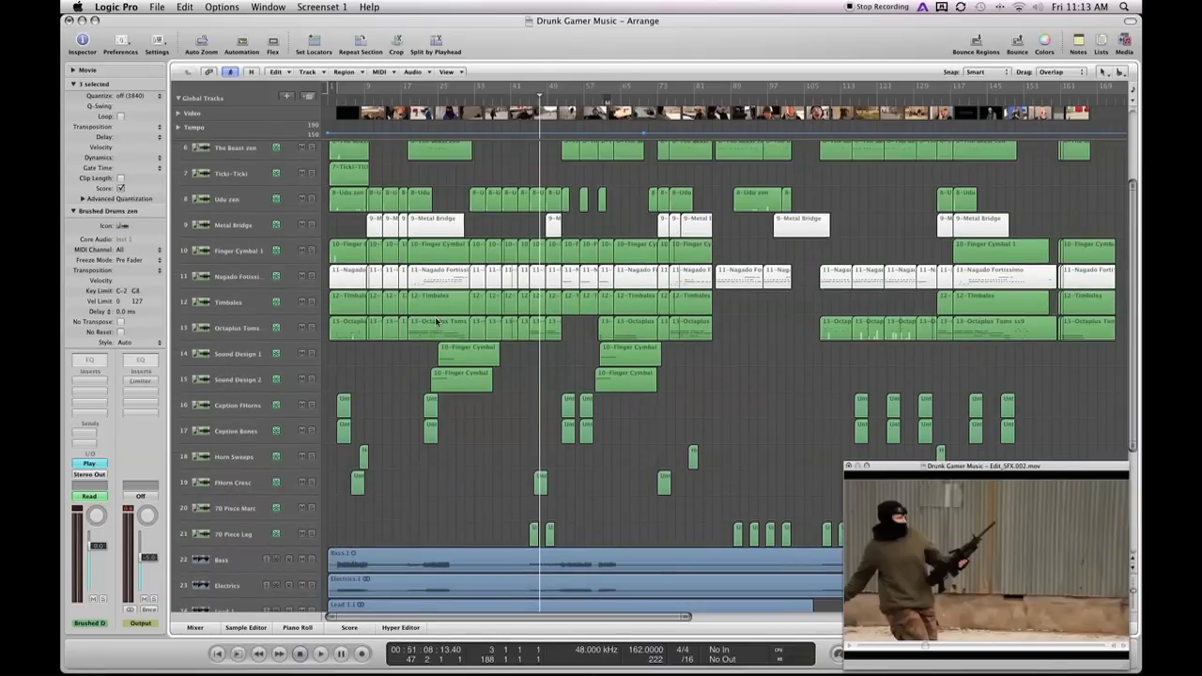
# Select the Sound Design 2 track and play from around bar 28.
pyautogui.click(249, 379)
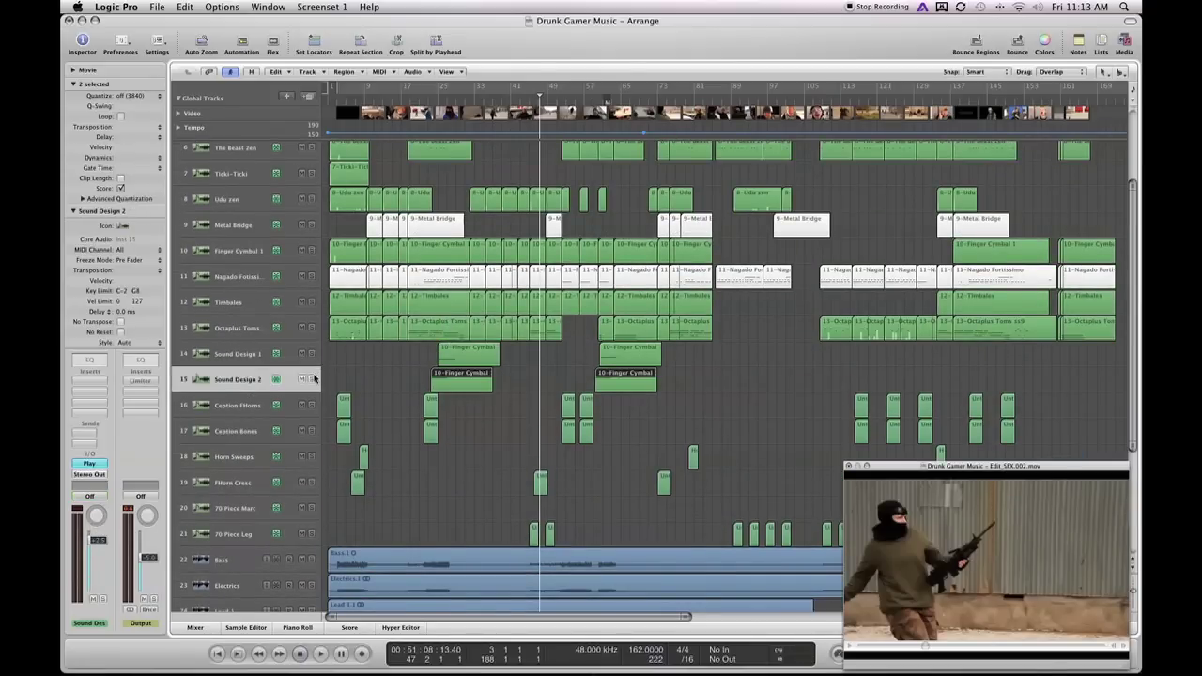
pyautogui.click(436, 99)
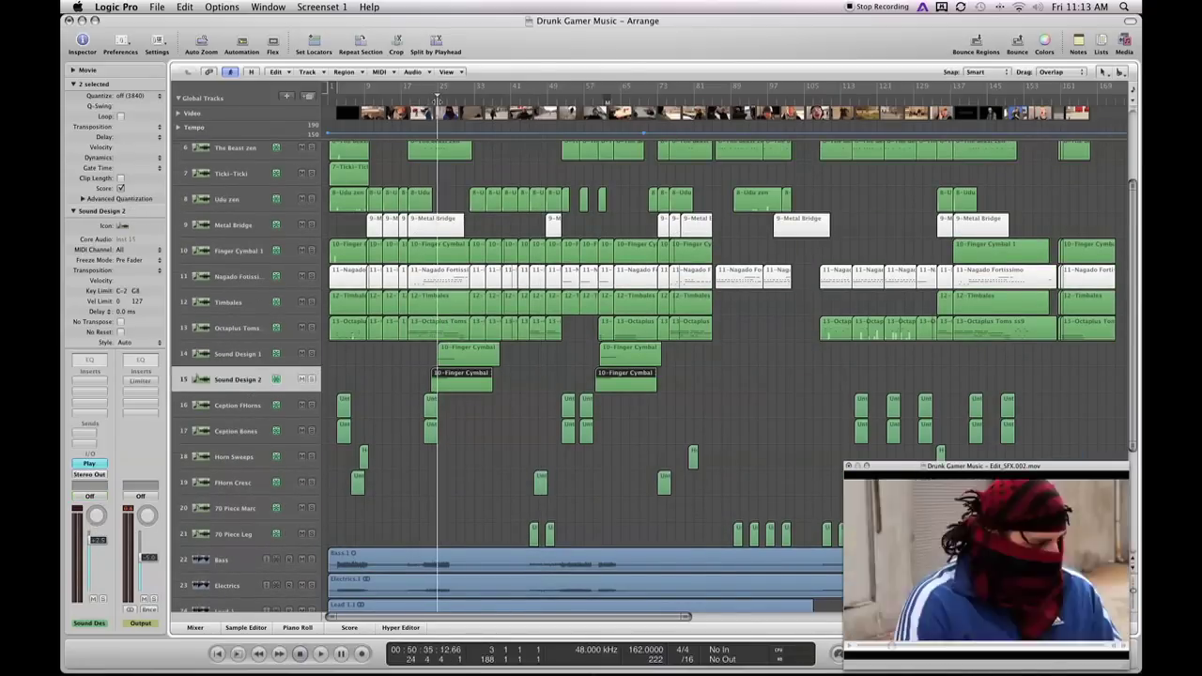
pyautogui.press('space')
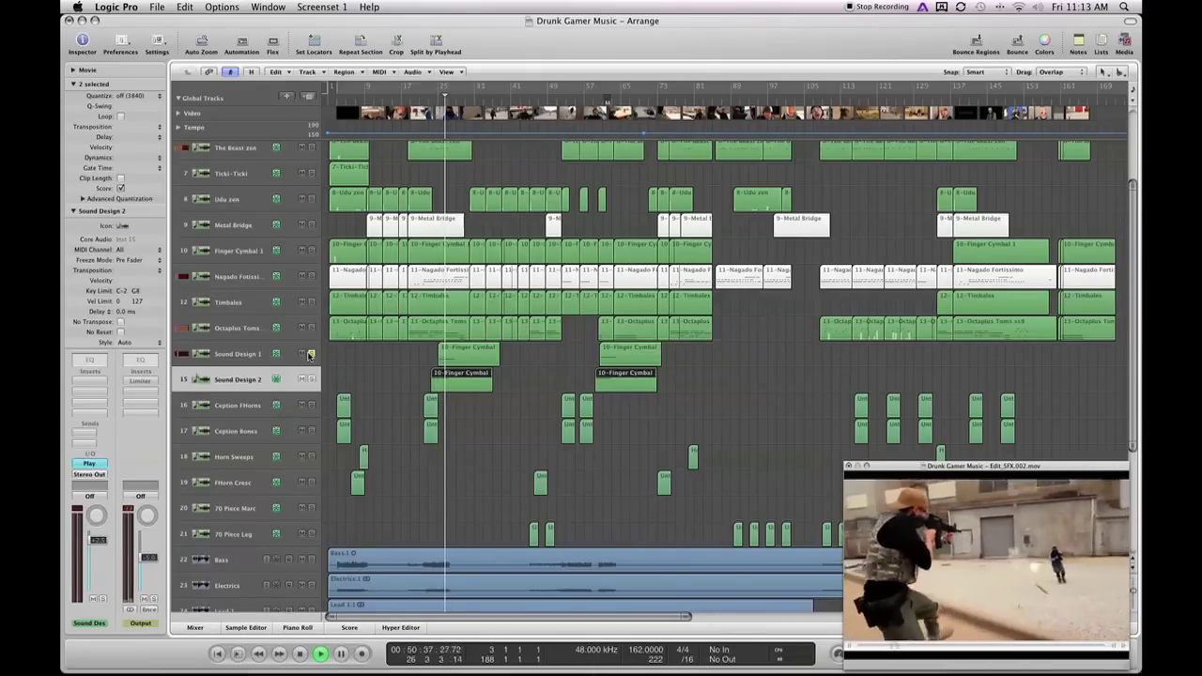
pyautogui.press('space')
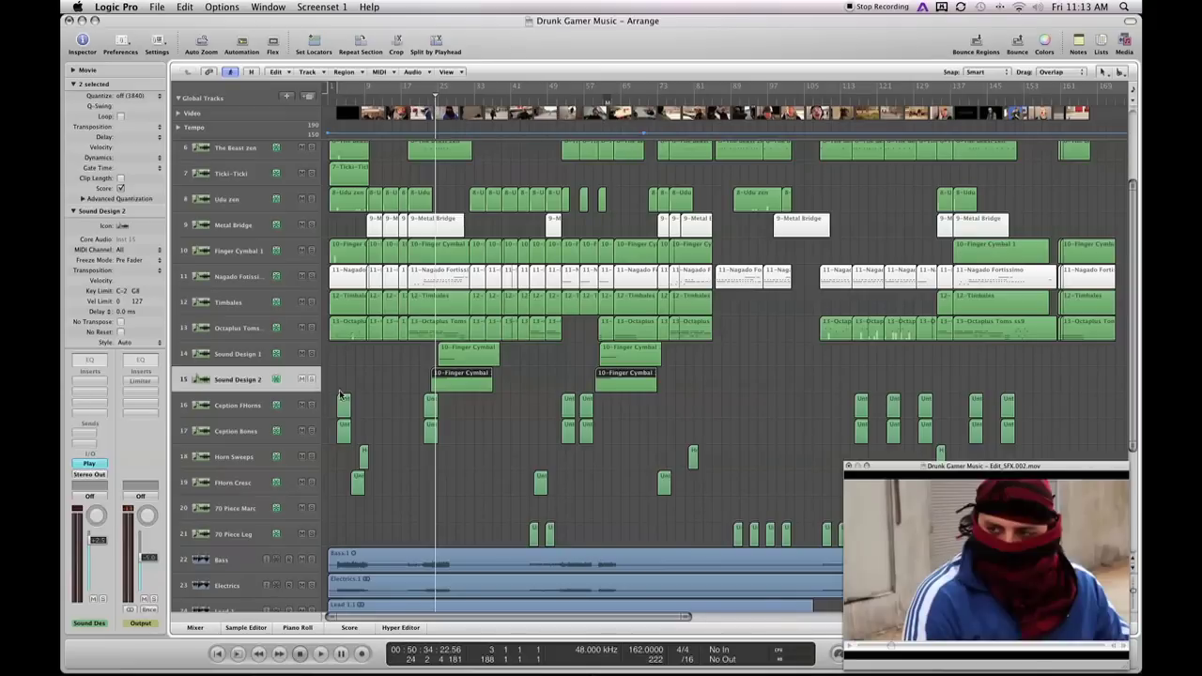
# Select the Ception FHorns, Bones, Horn Sweeps, FHorn Cresc, 70 Piece Marc, 70 Piece Leg and Bass tracks in turn.
pyautogui.click(246, 411)
pyautogui.click(241, 428)
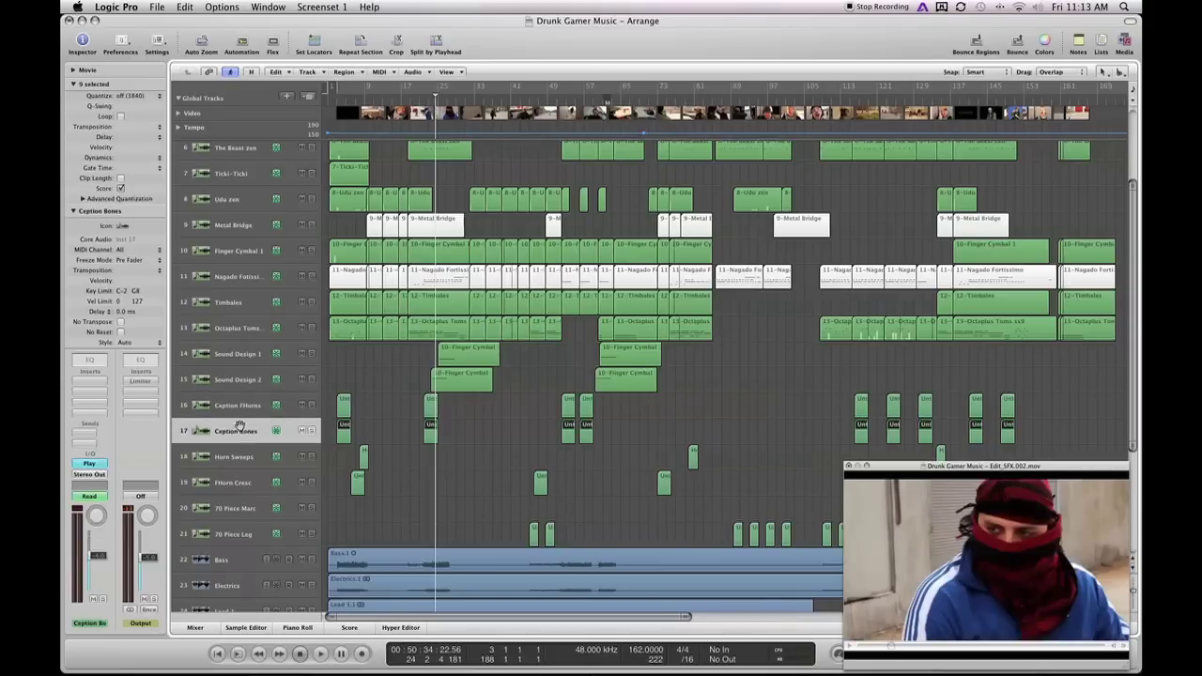
pyautogui.click(246, 457)
pyautogui.click(247, 484)
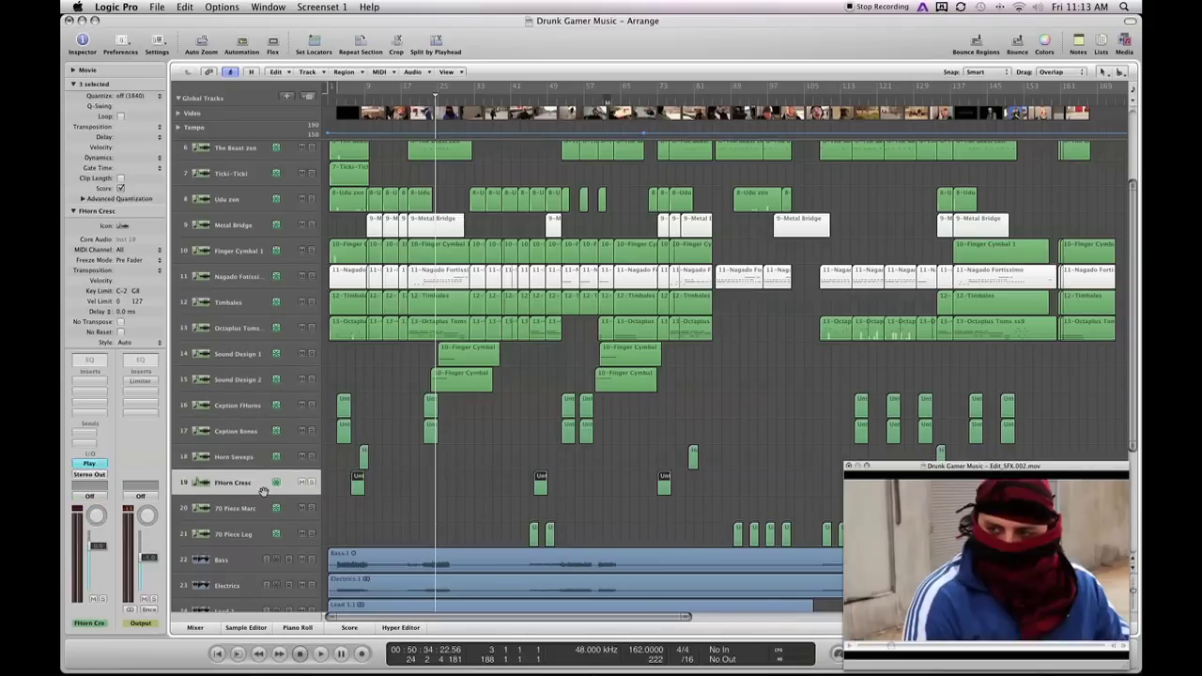
pyautogui.click(248, 512)
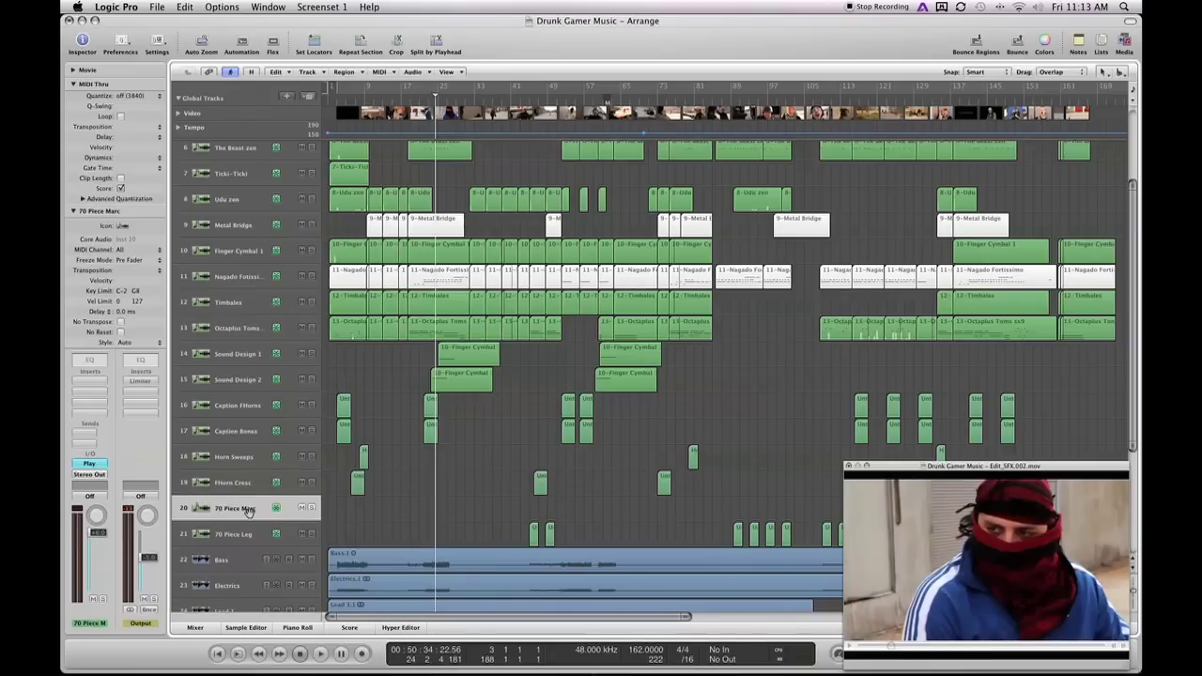
pyautogui.click(241, 534)
pyautogui.scroll(-7, 246, 515)
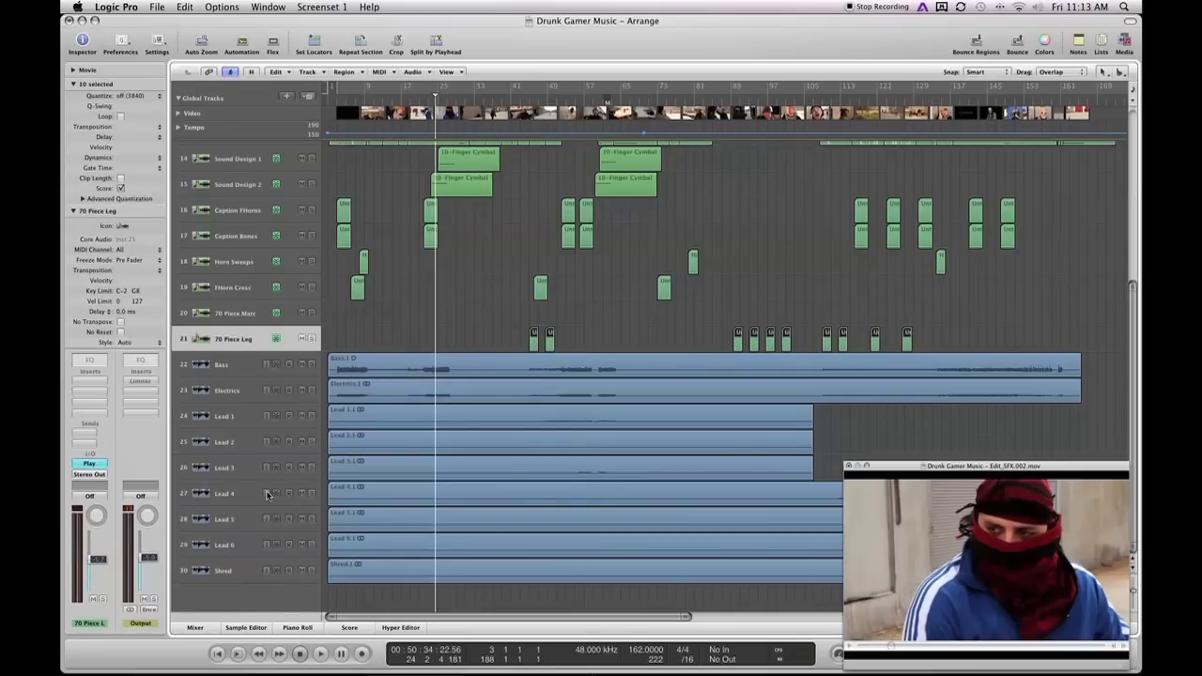
pyautogui.click(241, 373)
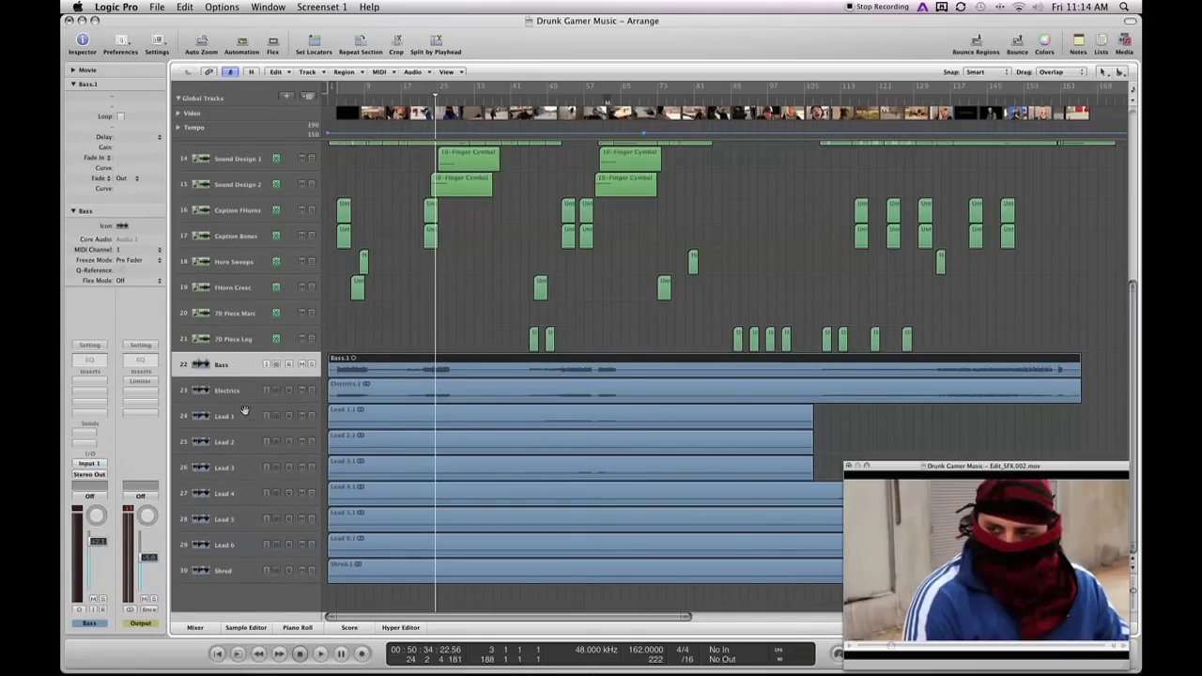
pyautogui.scroll(7, 247, 410)
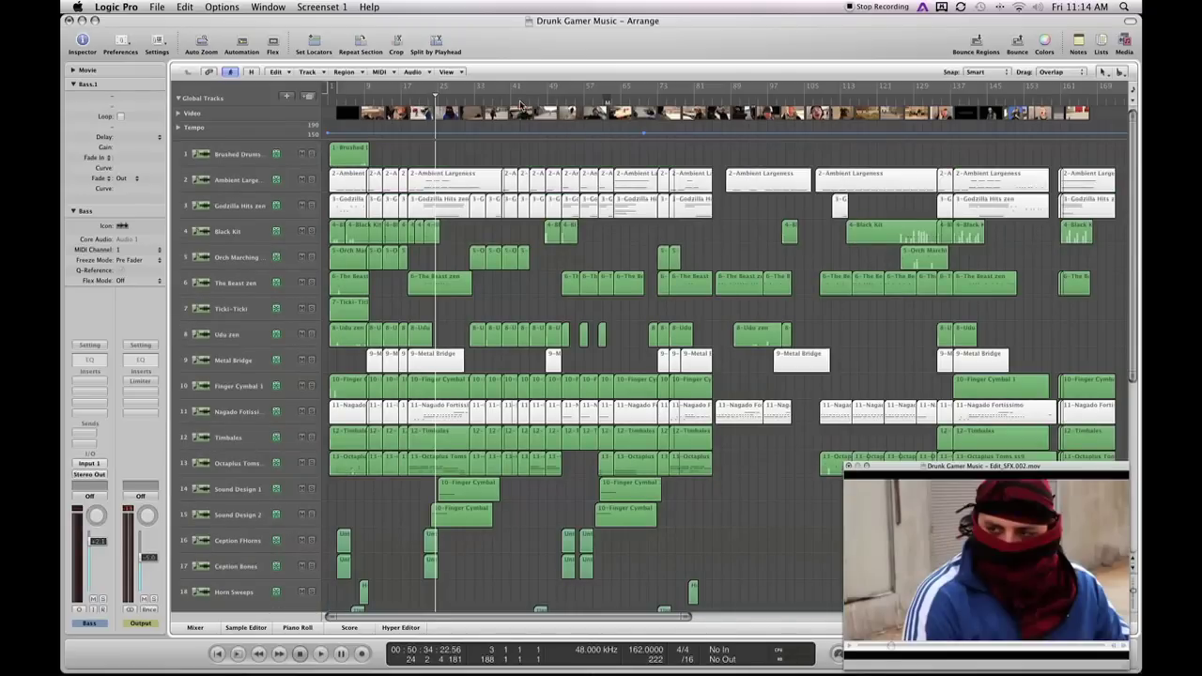
# Scrub around the video to the alley scene, then back to about bar 33.
pyautogui.click(519, 104)
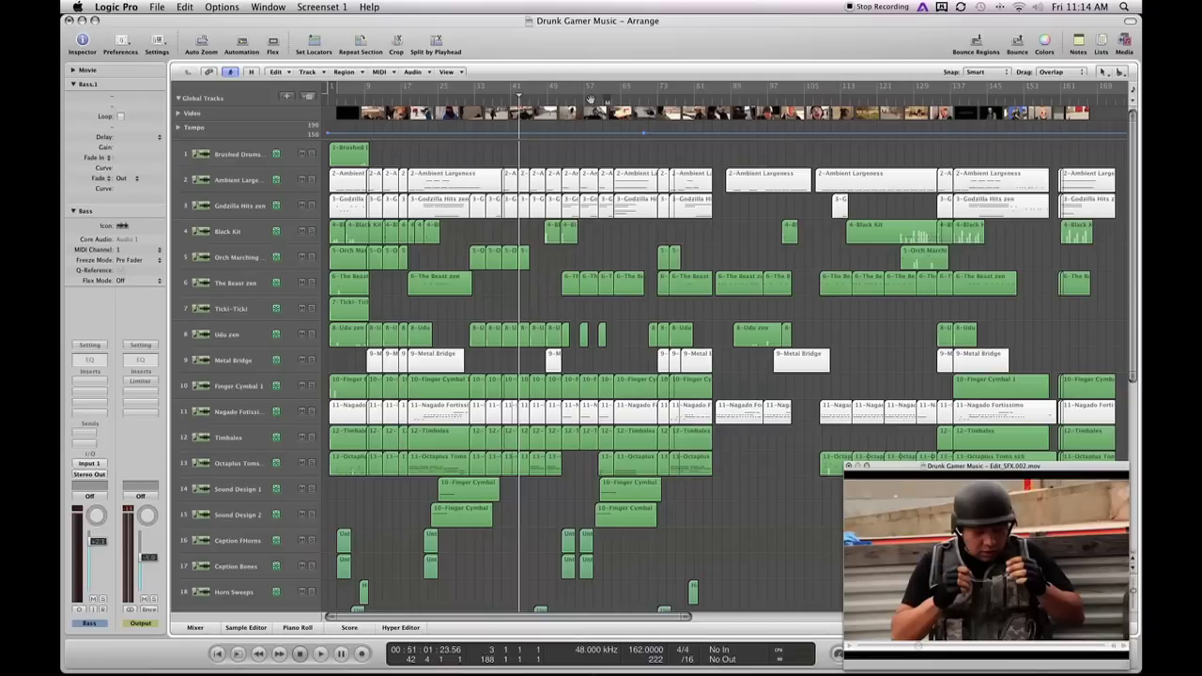
pyautogui.moveTo(519, 94); pyautogui.dragTo(485, 96)
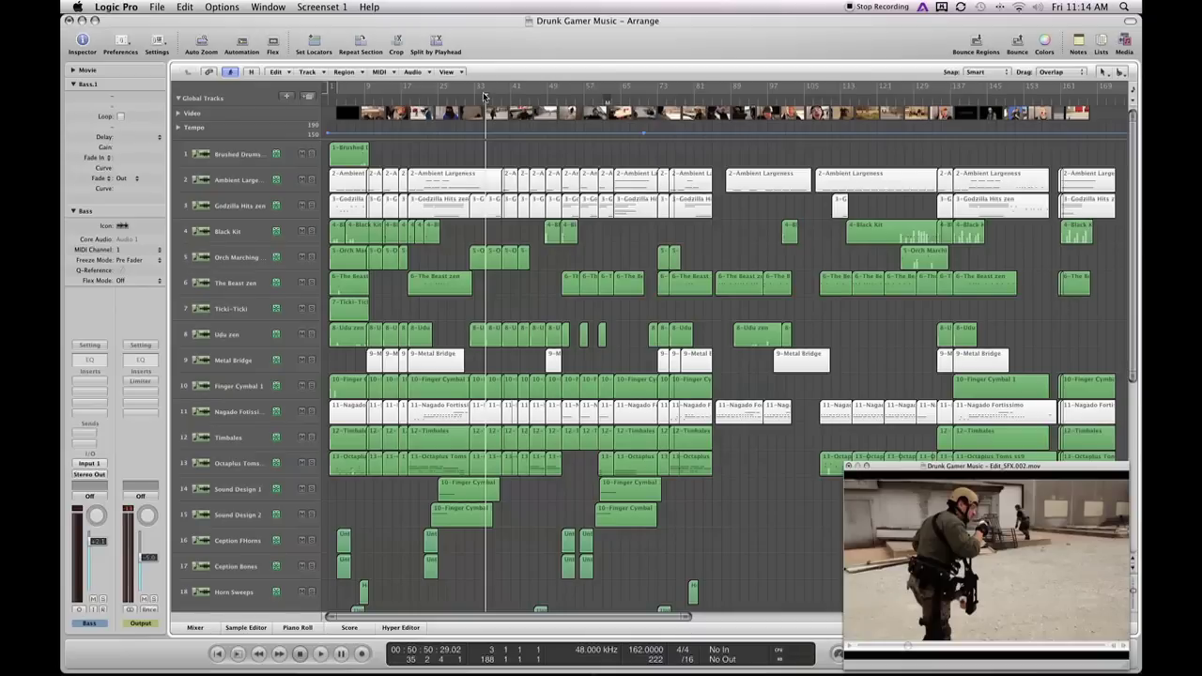
pyautogui.moveTo(484, 97); pyautogui.dragTo(441, 97)
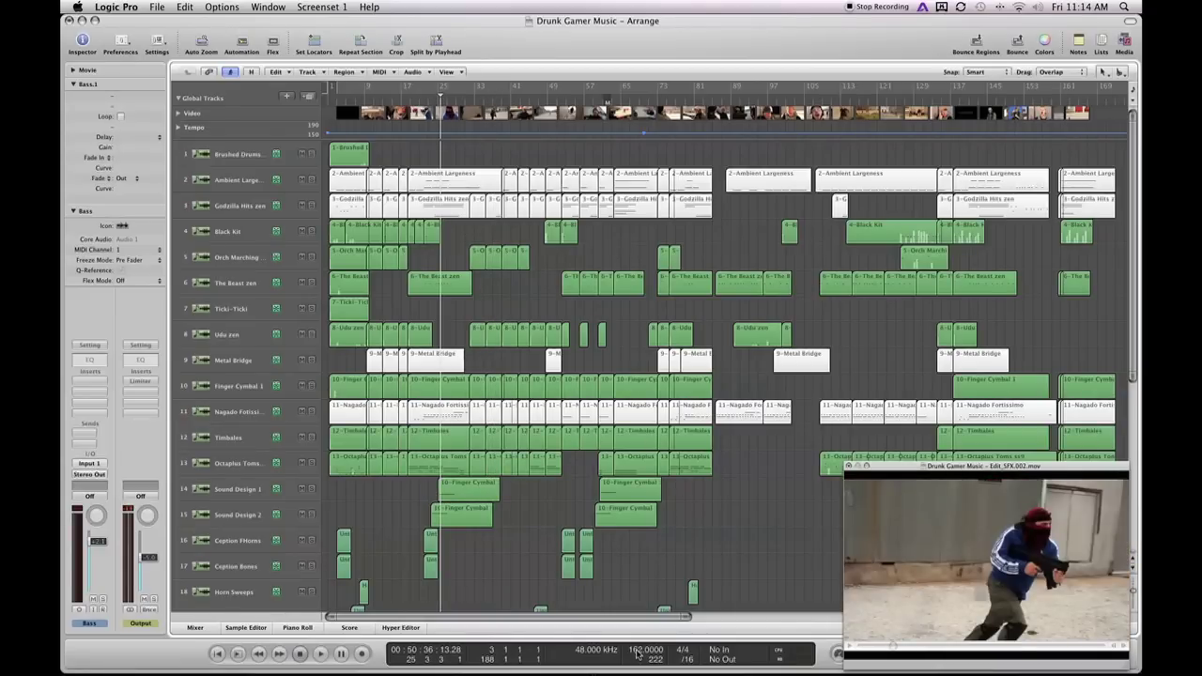
pyautogui.click(546, 98)
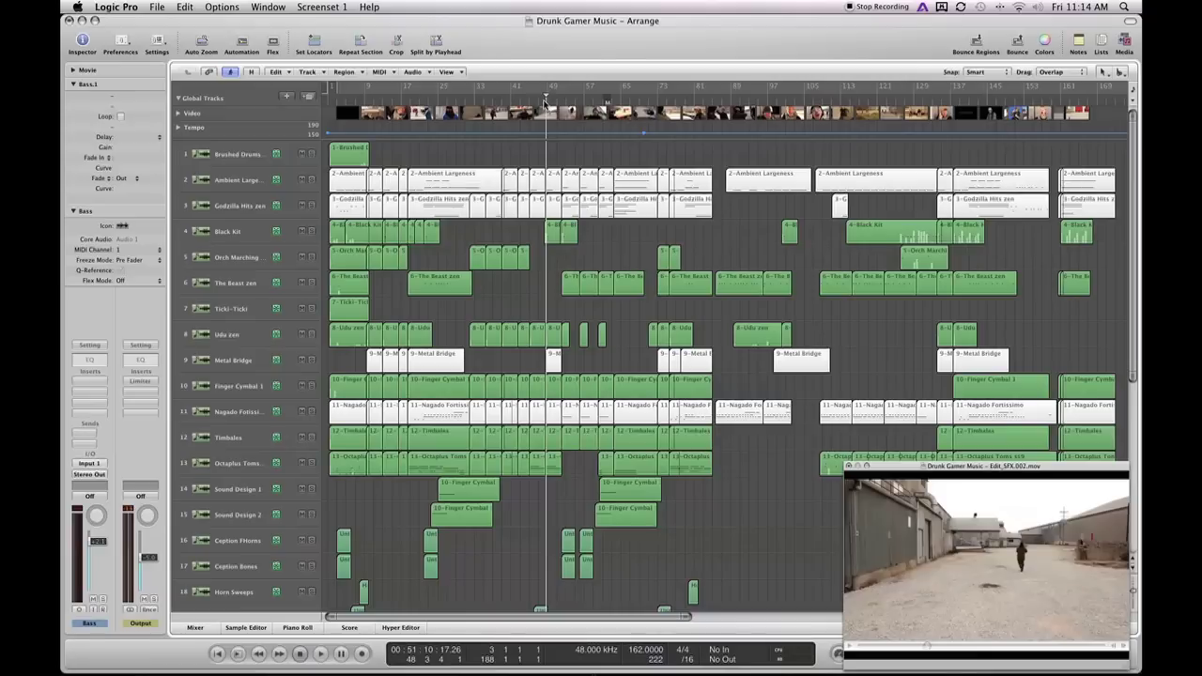
pyautogui.moveTo(545, 98); pyautogui.dragTo(568, 98)
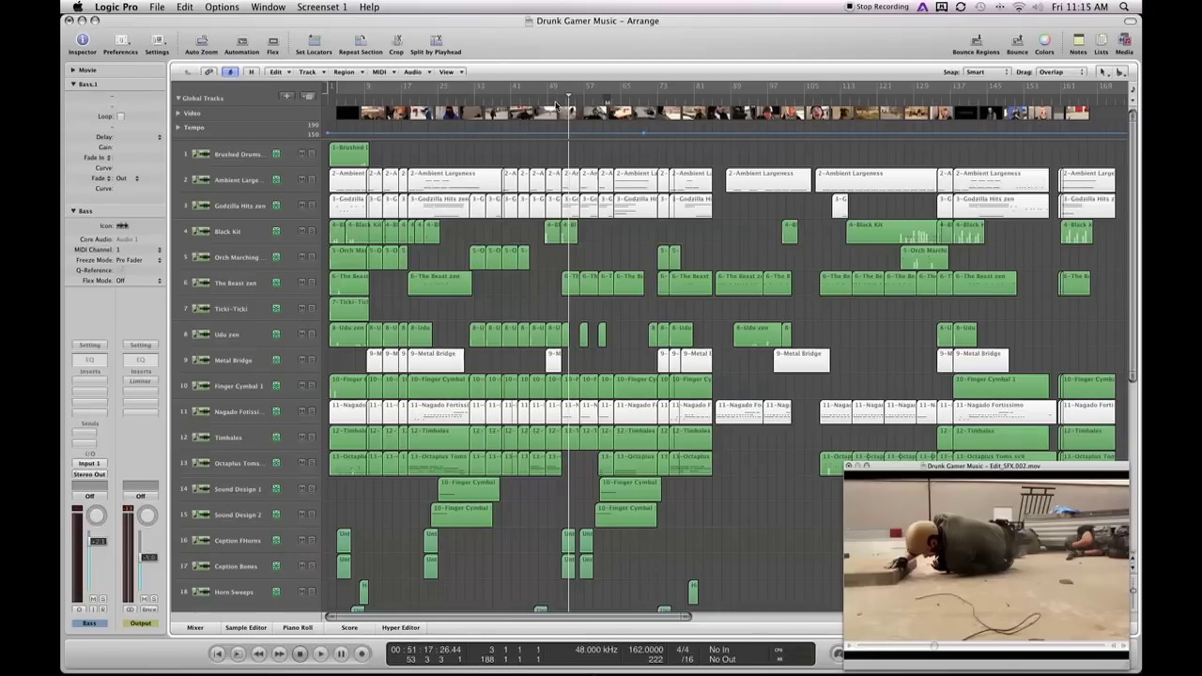
pyautogui.moveTo(558, 105); pyautogui.dragTo(486, 105)
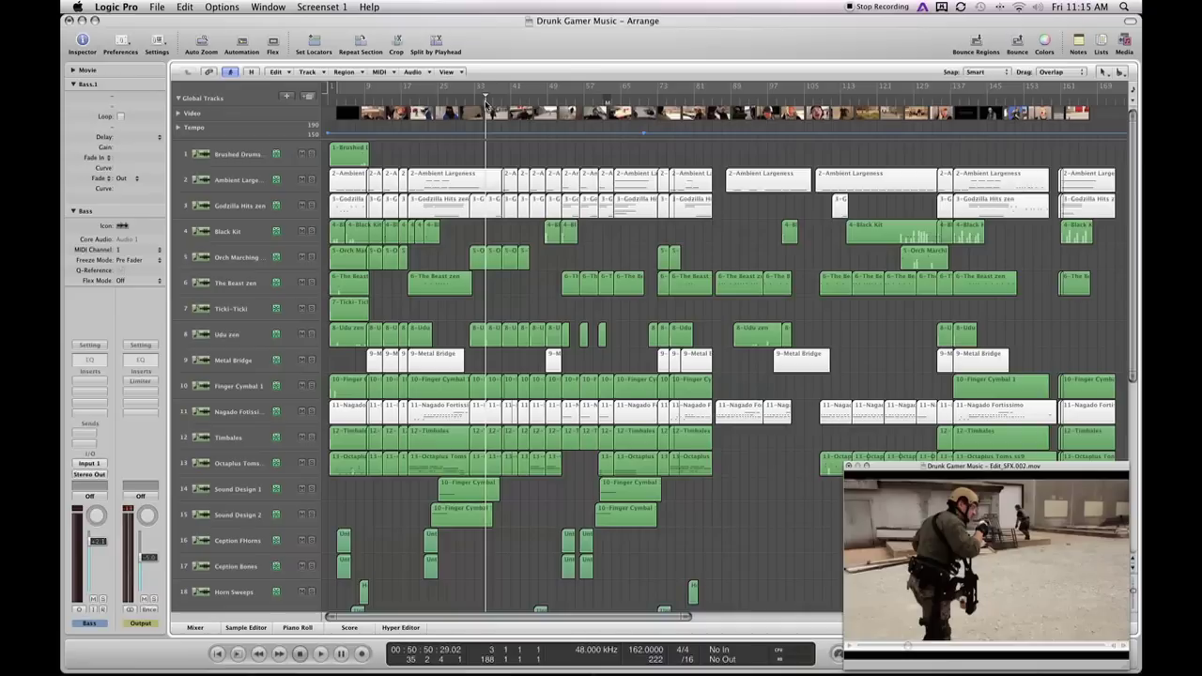
# Play from around bar 85, then jump back to around bar 29.
pyautogui.click(720, 102)
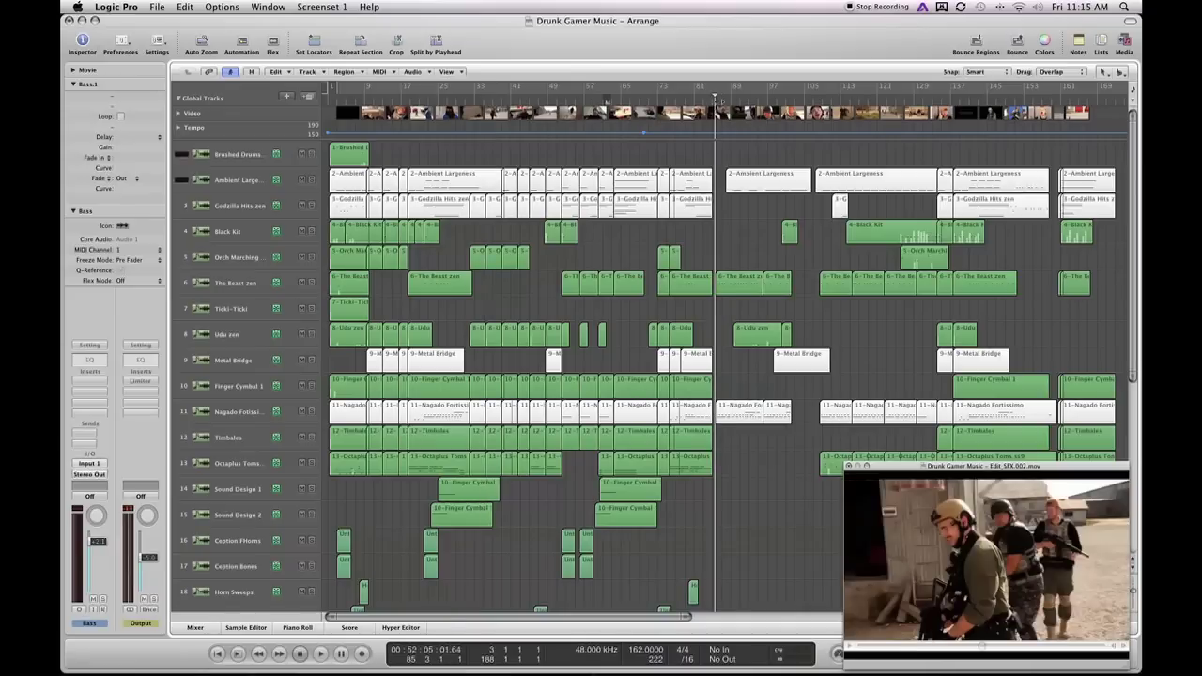
pyautogui.press('space')
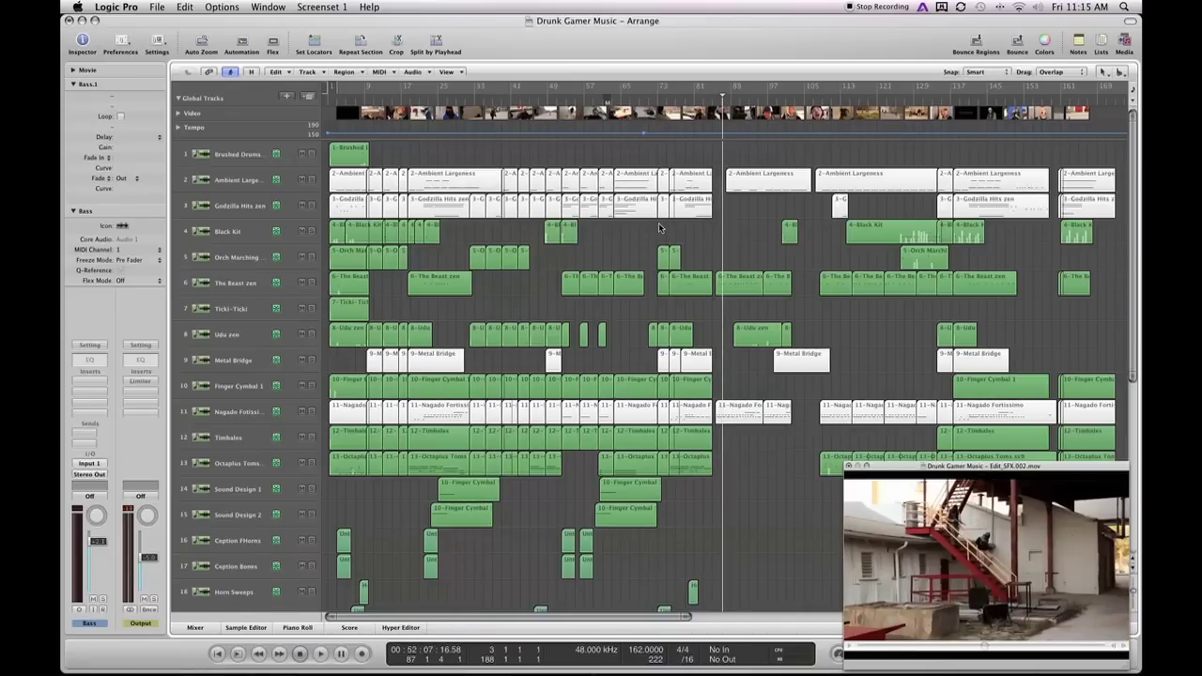
pyautogui.click(485, 100)
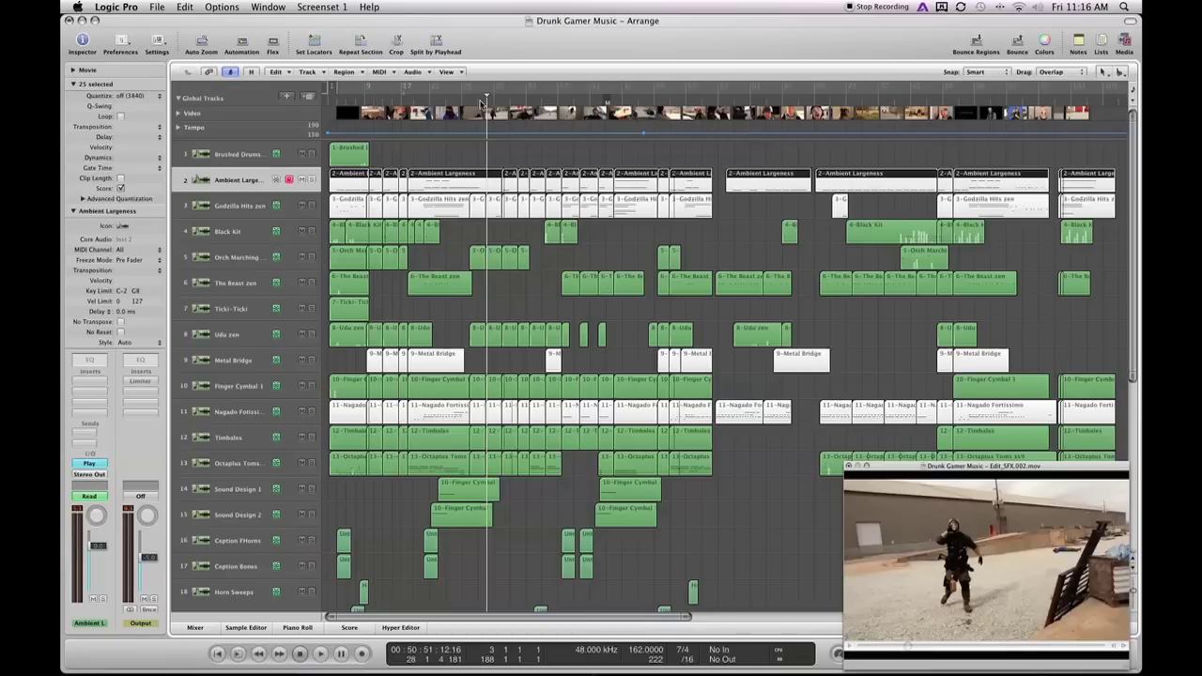
pyautogui.click(458, 98)
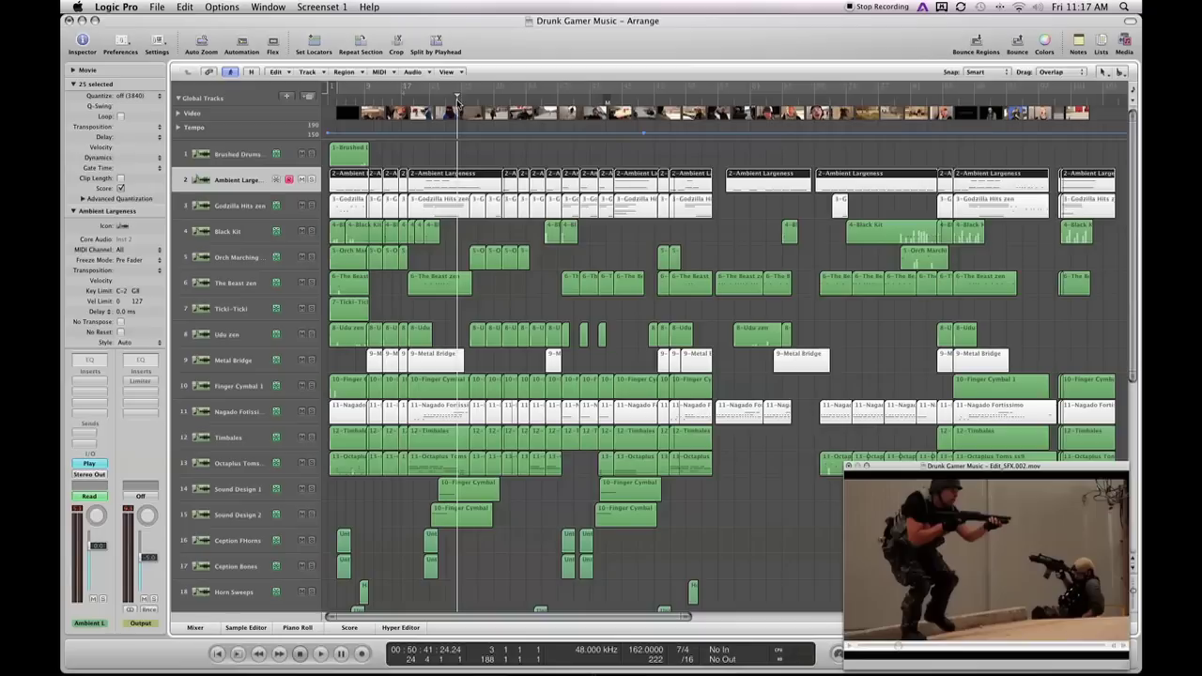
# Step the playhead through the scene from bar 26 to bar 34.
pyautogui.click(438, 98)
pyautogui.click(473, 98)
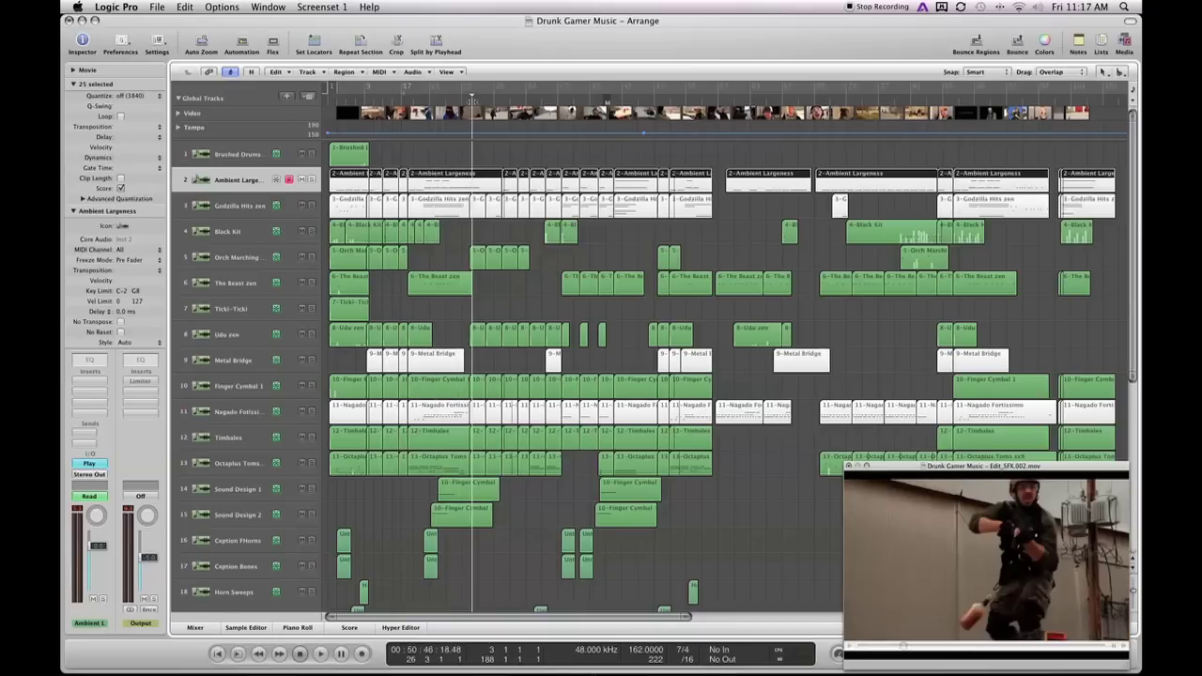
pyautogui.click(496, 98)
pyautogui.click(540, 99)
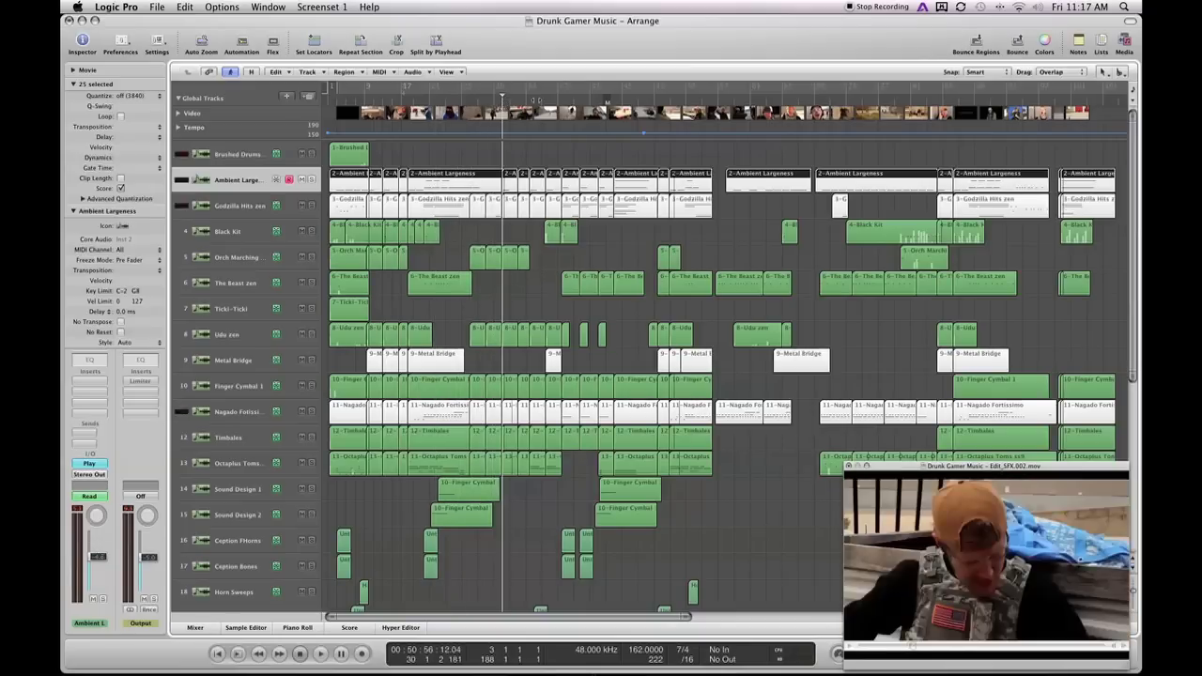
pyautogui.click(538, 98)
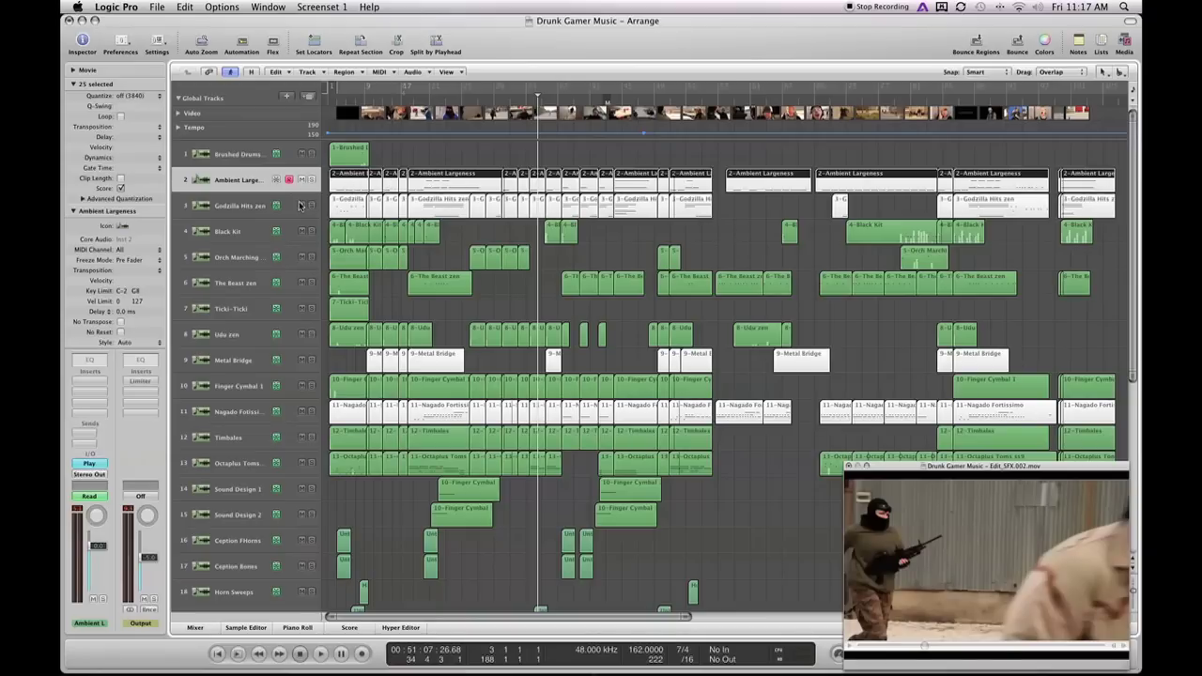
# Solo Ambient Largeness, view and close its SD2 instrument window, then select The Beast zen.
pyautogui.click(312, 179)
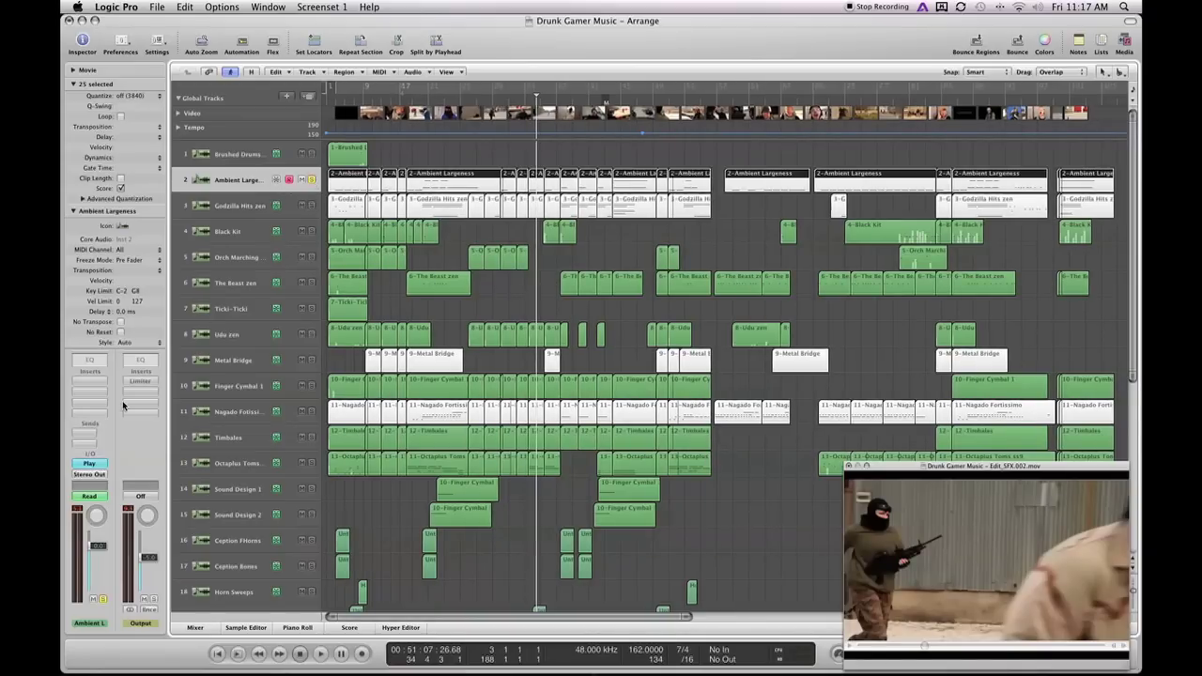
pyautogui.click(94, 464)
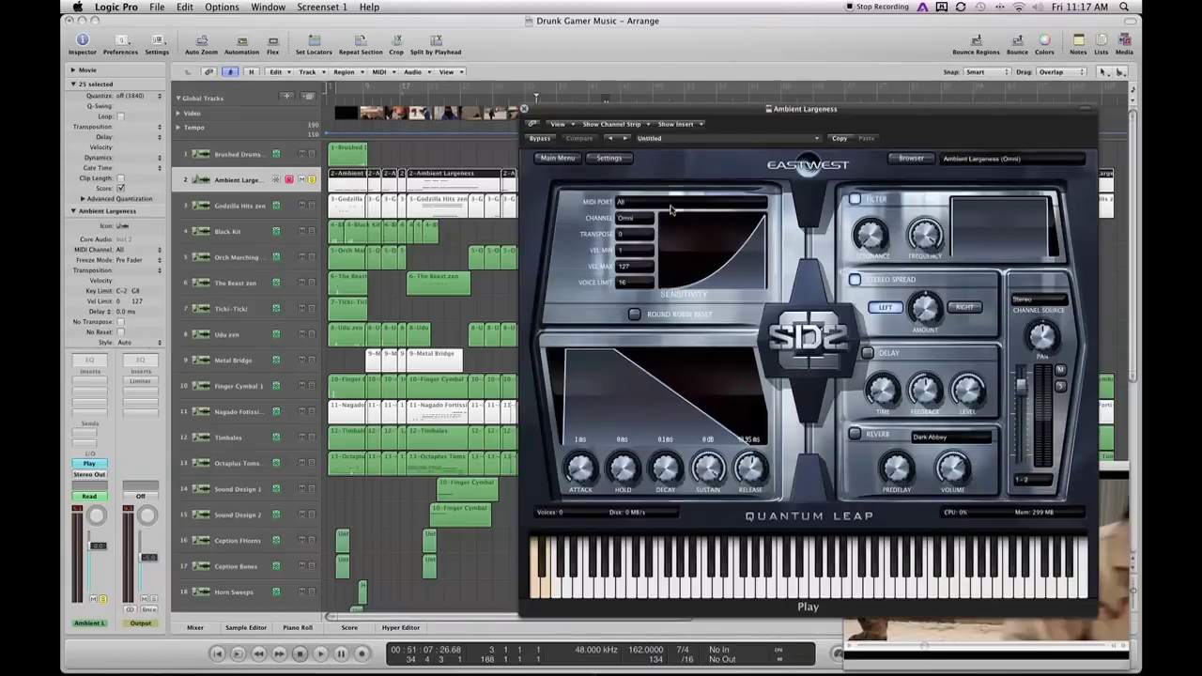
pyautogui.moveTo(668, 112); pyautogui.dragTo(637, 110)
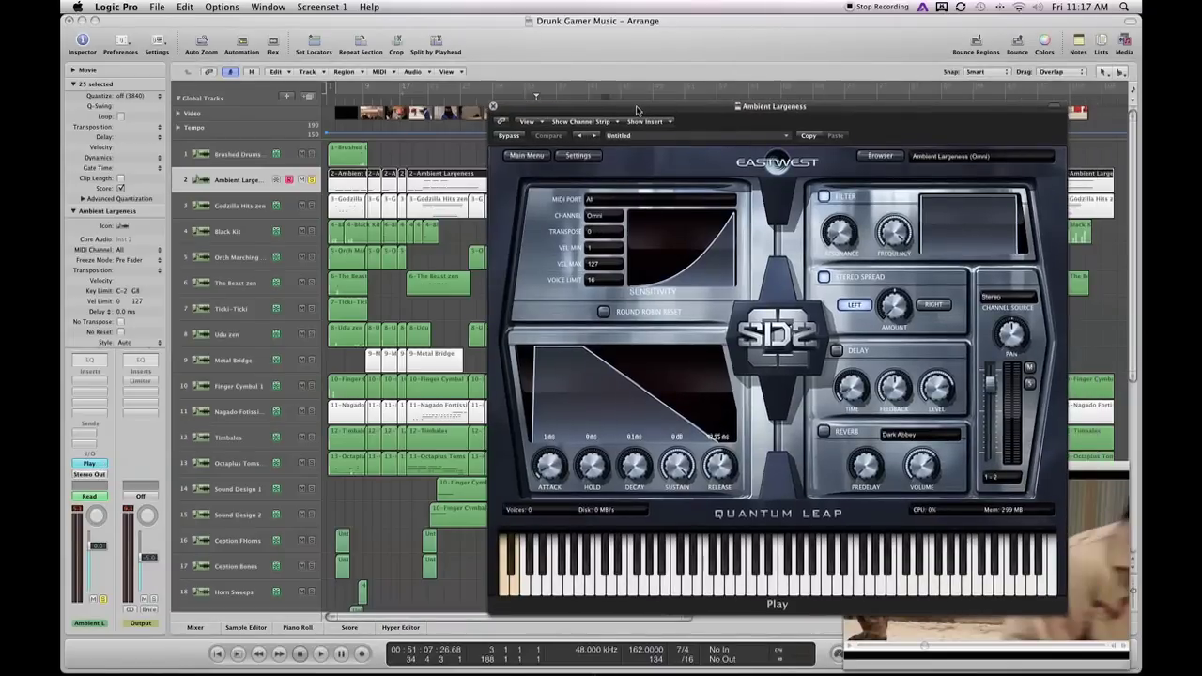
pyautogui.click(492, 106)
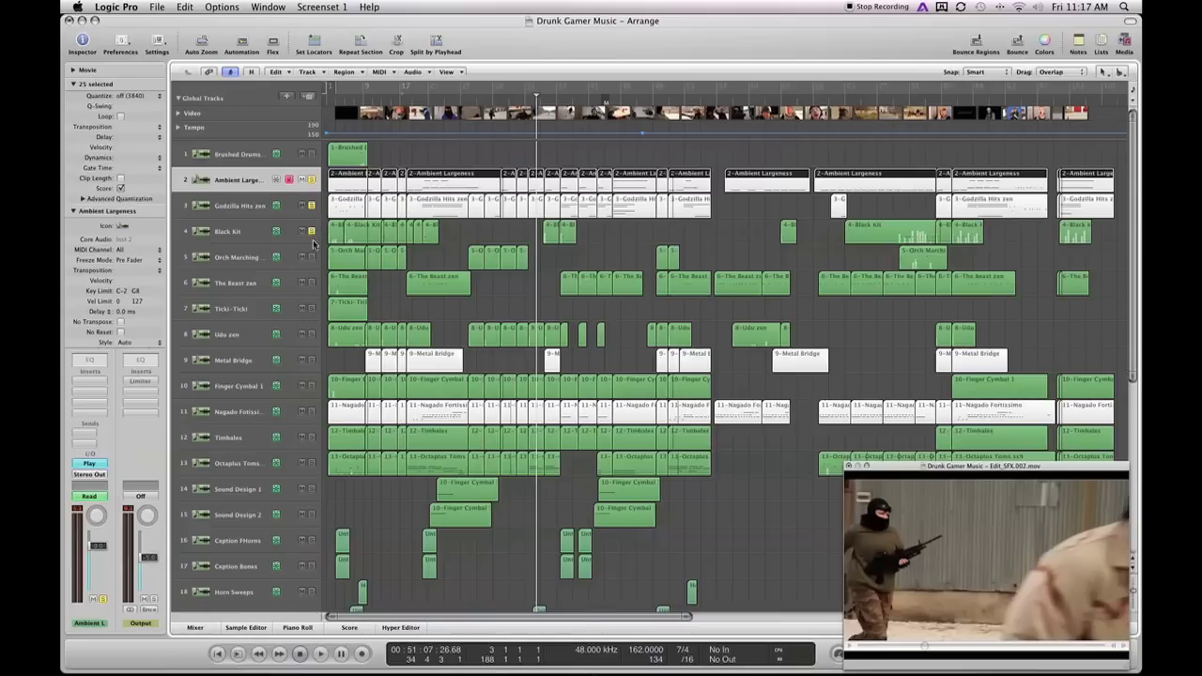
pyautogui.click(314, 292)
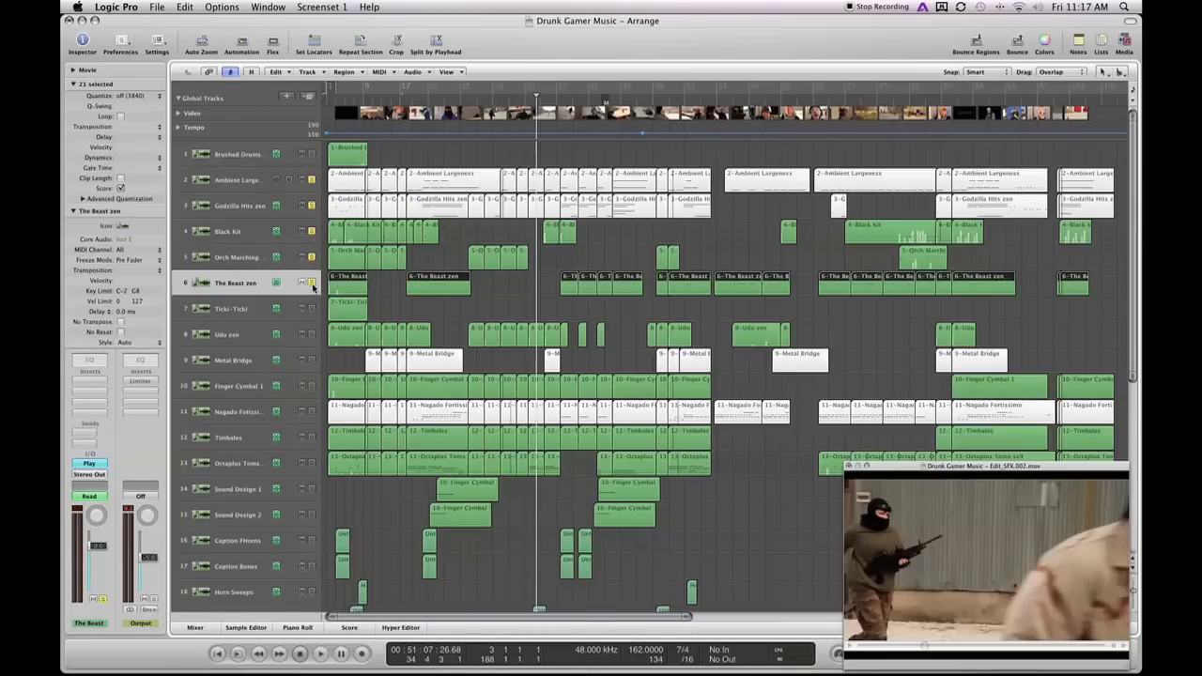
# Solo Ticki-Ticki, Metal Bridge, Finger Cymbal 1 and Nagado Fortissimo and play them with the video.
pyautogui.click(312, 310)
pyautogui.click(311, 359)
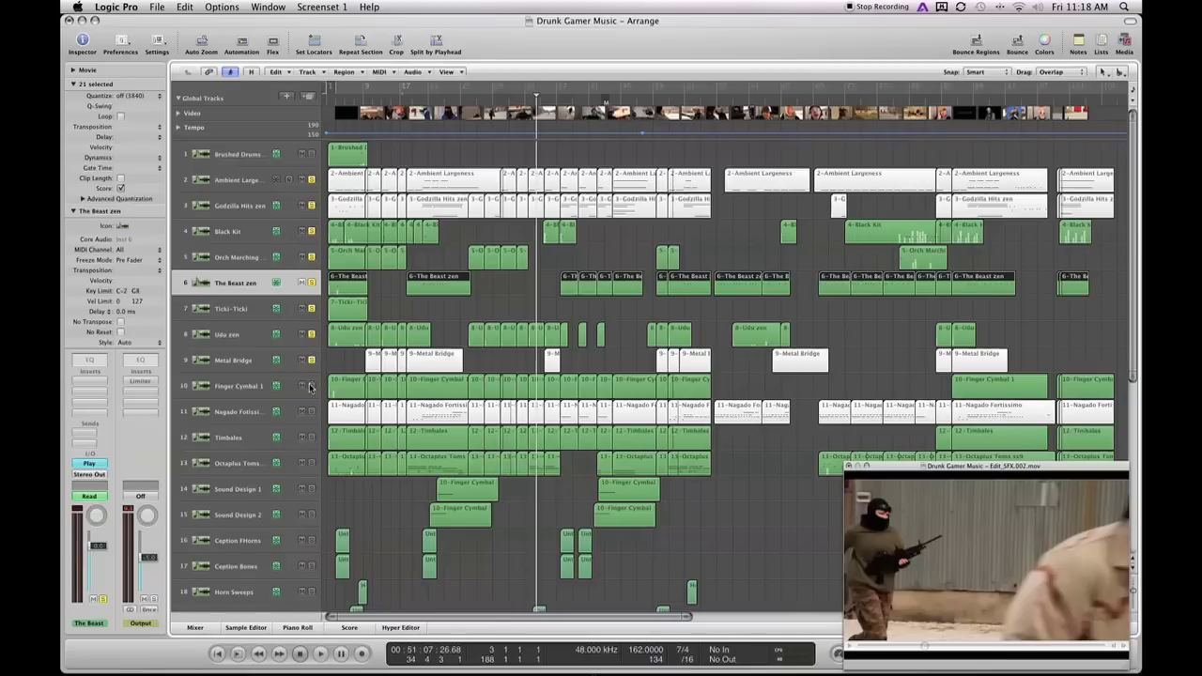
pyautogui.click(311, 385)
pyautogui.click(311, 411)
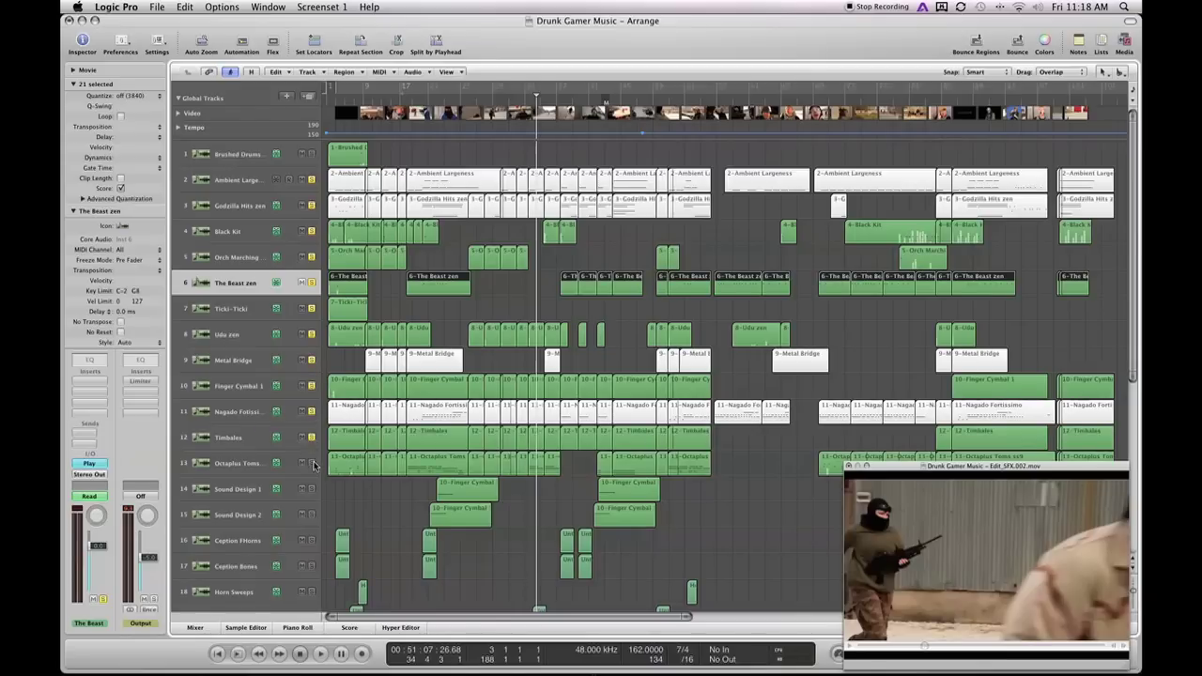
pyautogui.press('space')
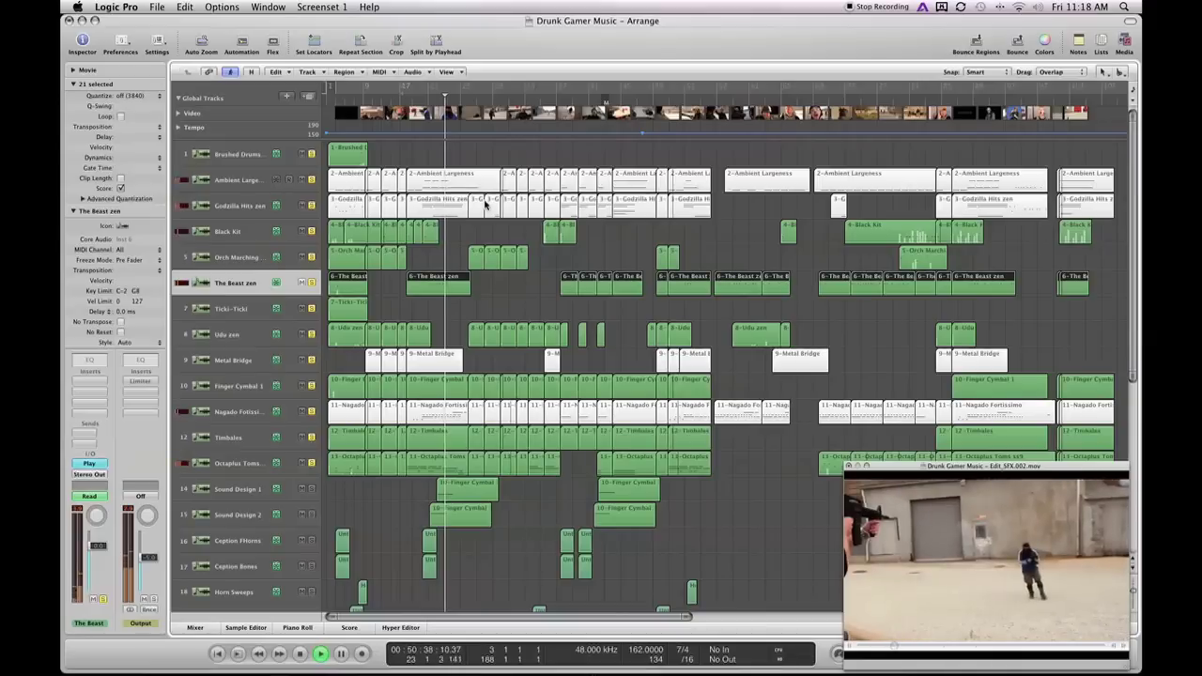
pyautogui.press('space')
# Clear all solos and move the playhead to bar 31.
pyautogui.click(293, 179)
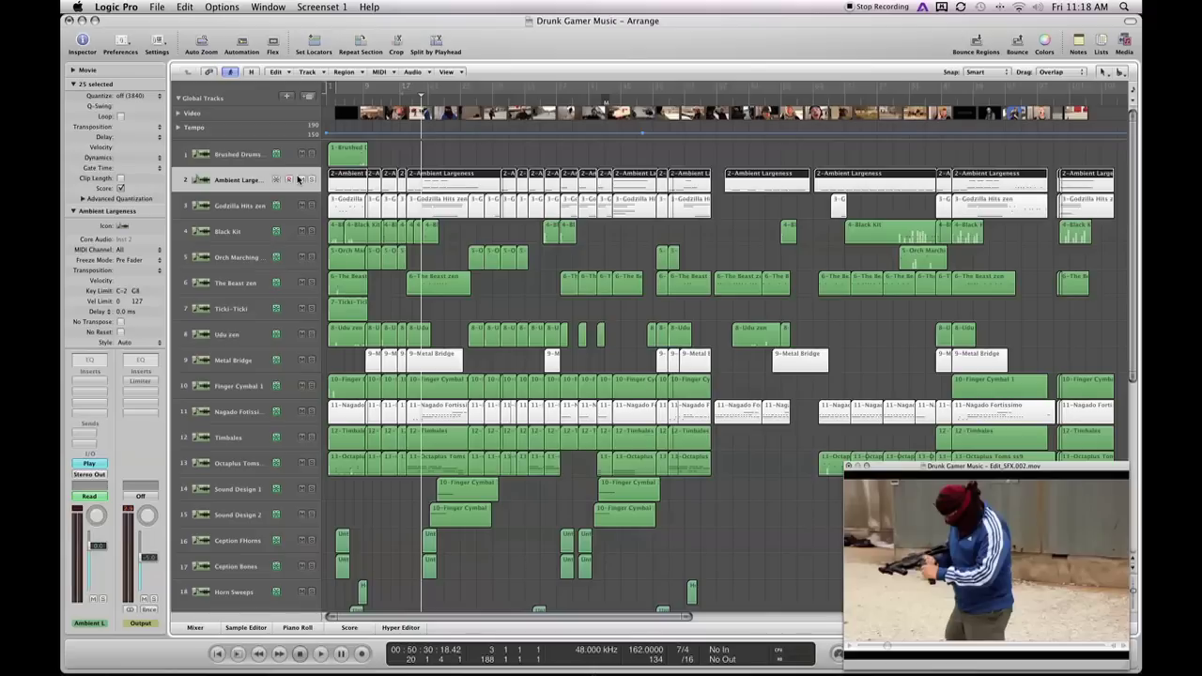
pyautogui.click(498, 98)
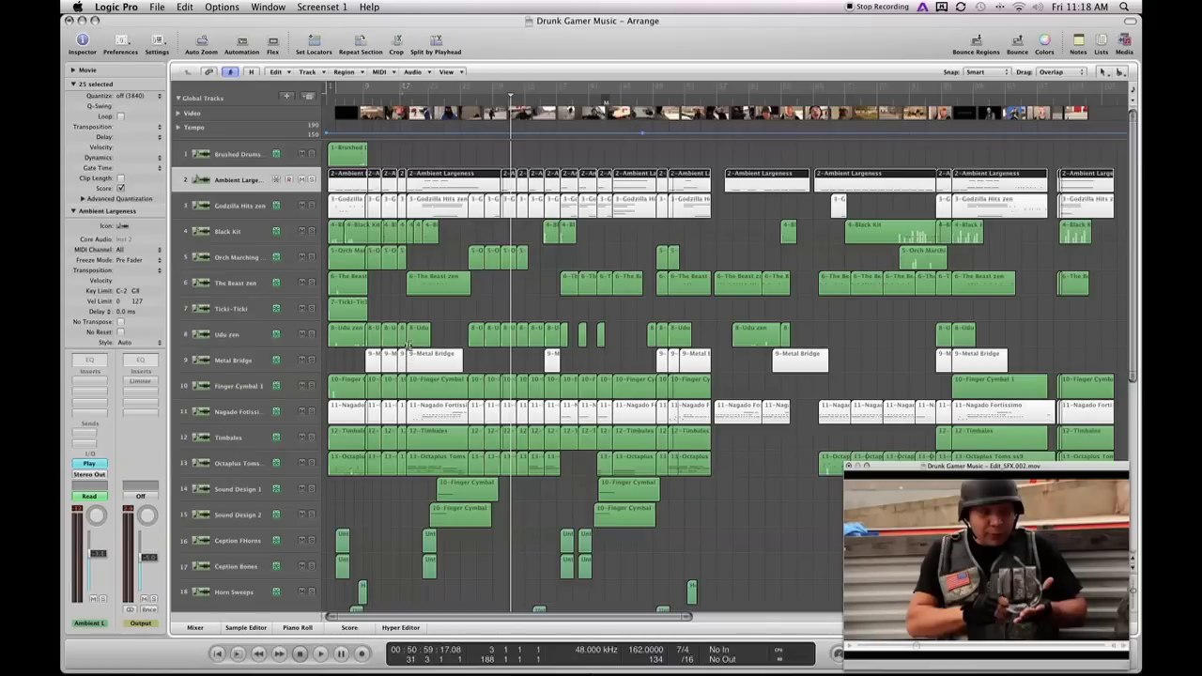
pyautogui.scroll(-4, 409, 343)
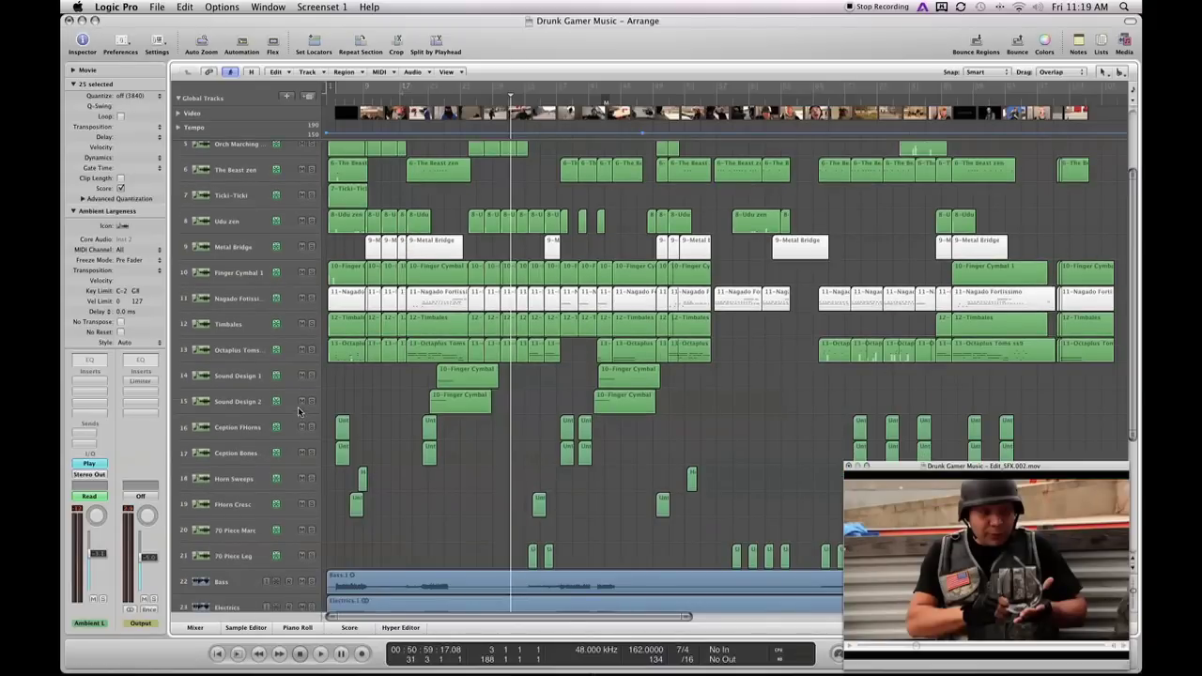
# Select Sound Design 1 and 2, zoom in on the cymbal passage and play it.
pyautogui.click(241, 401)
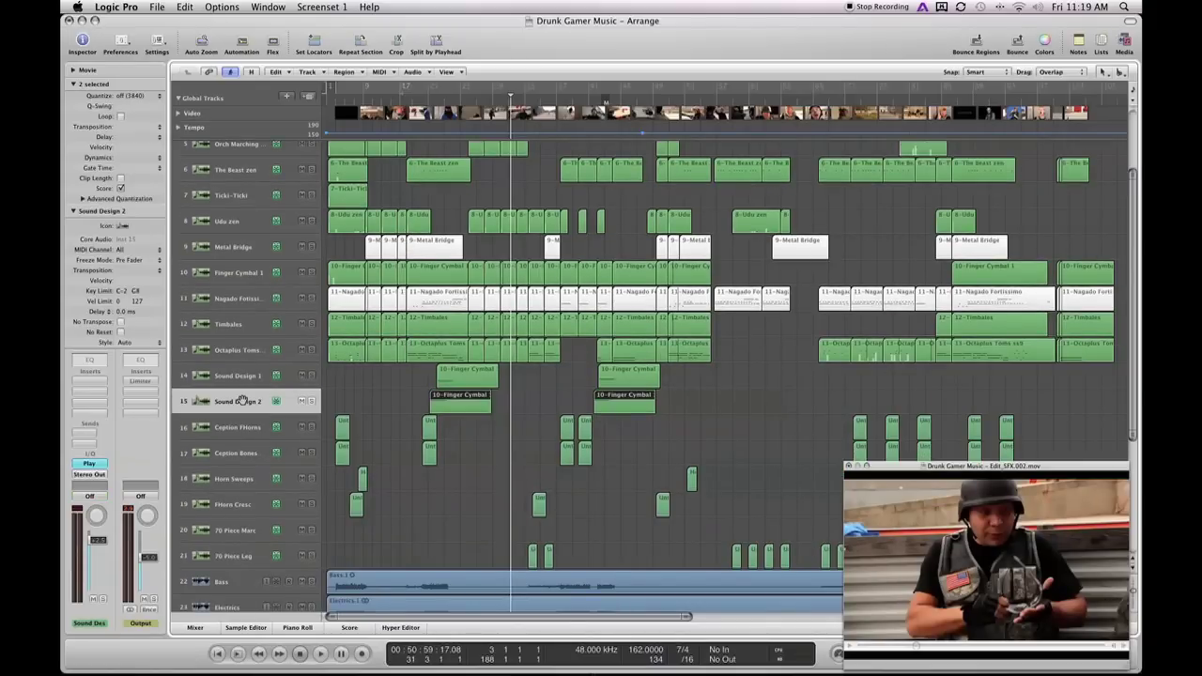
pyautogui.click(250, 376)
pyautogui.click(247, 396)
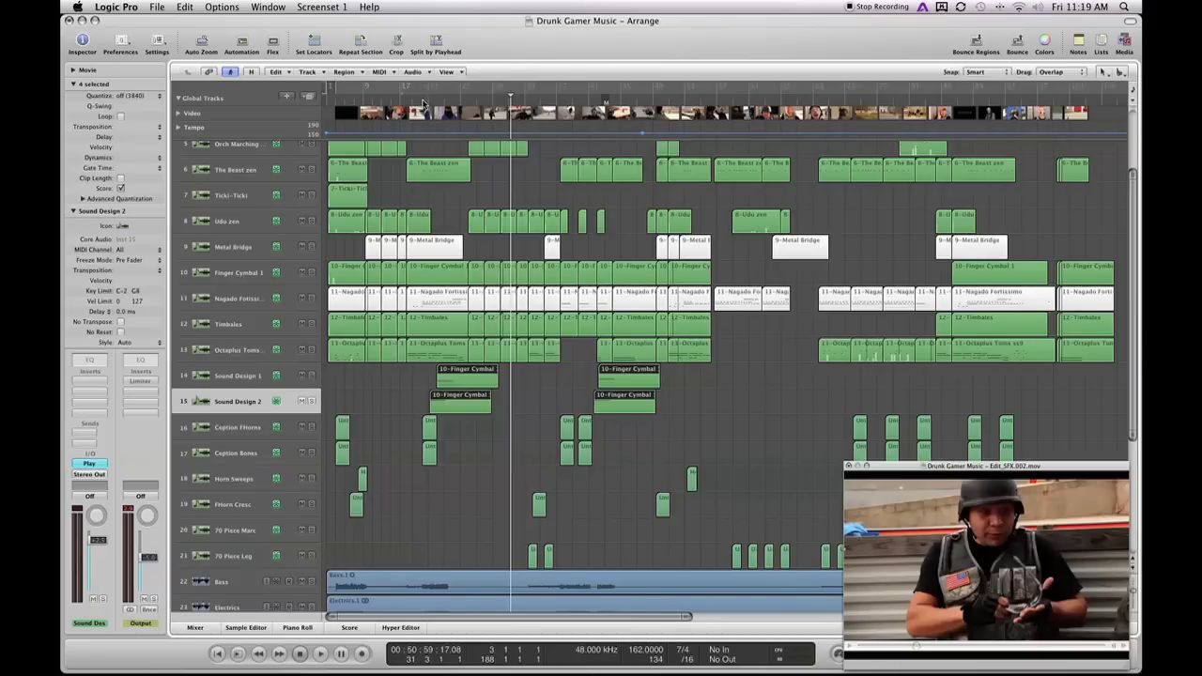
pyautogui.click(422, 102)
pyautogui.press('super+Right')
pyautogui.press('super+Right')
pyautogui.press('super+Right')
pyautogui.press('super+Right')
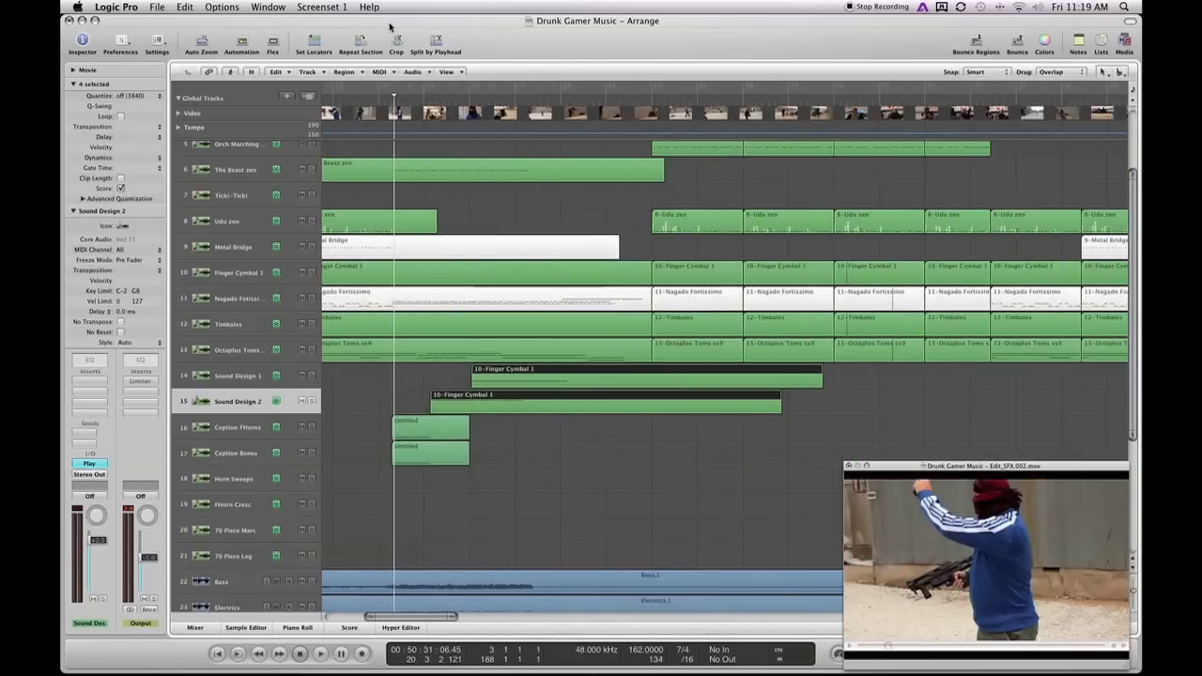
pyautogui.press('space')
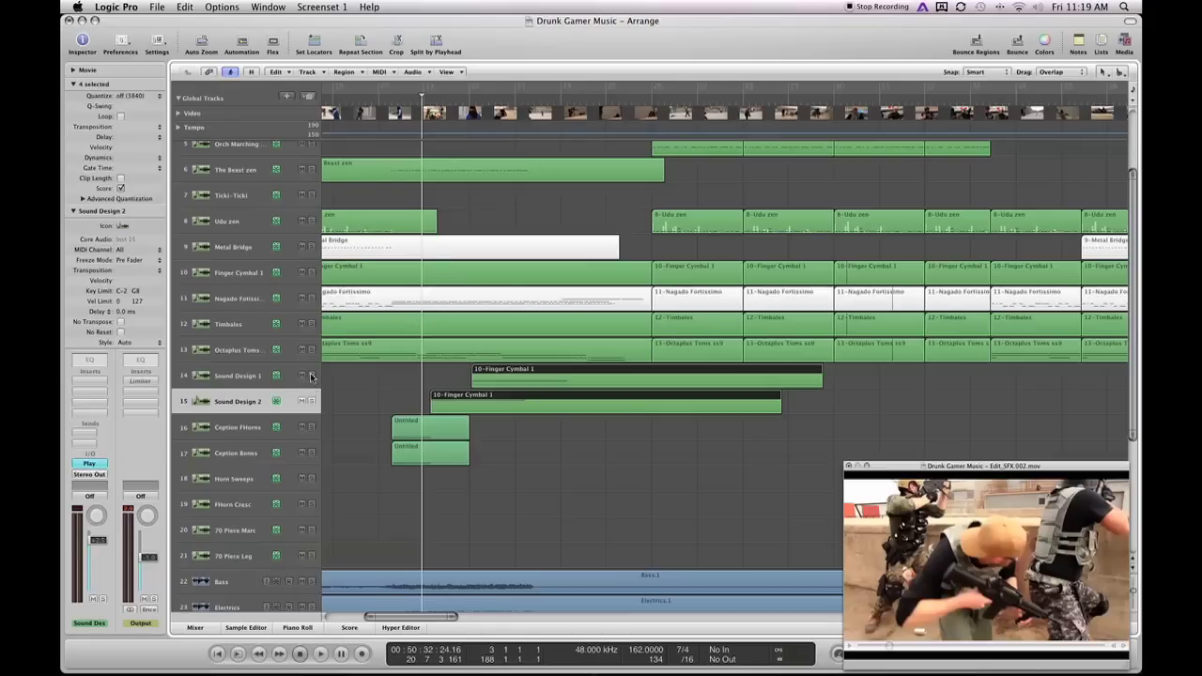
# Solo Sound Design 1 and replay from slightly earlier, stopping at bar 23.
pyautogui.click(313, 403)
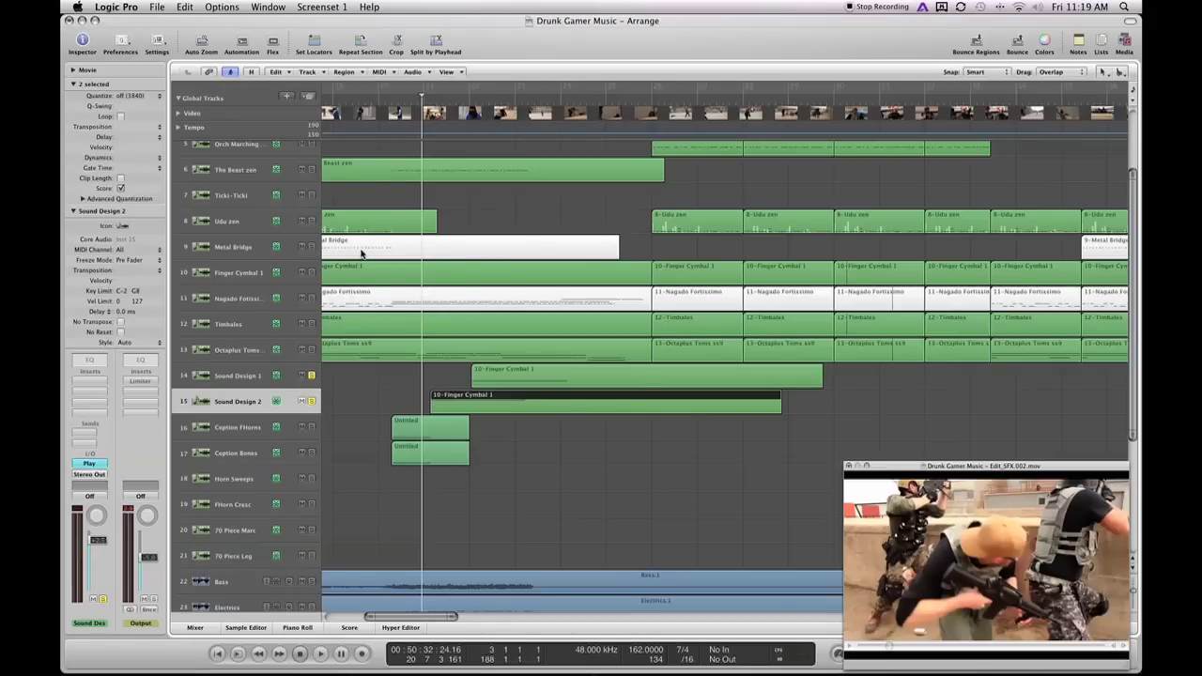
pyautogui.moveTo(422, 97); pyautogui.dragTo(418, 98)
pyautogui.press('space')
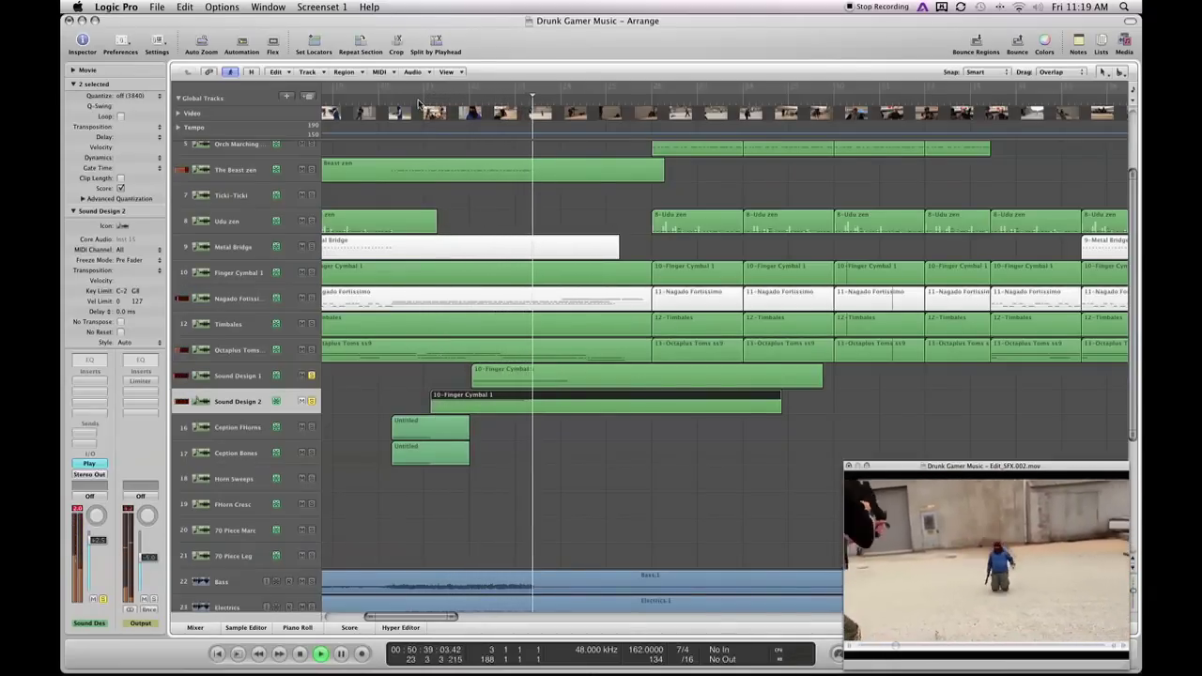
pyautogui.press('space')
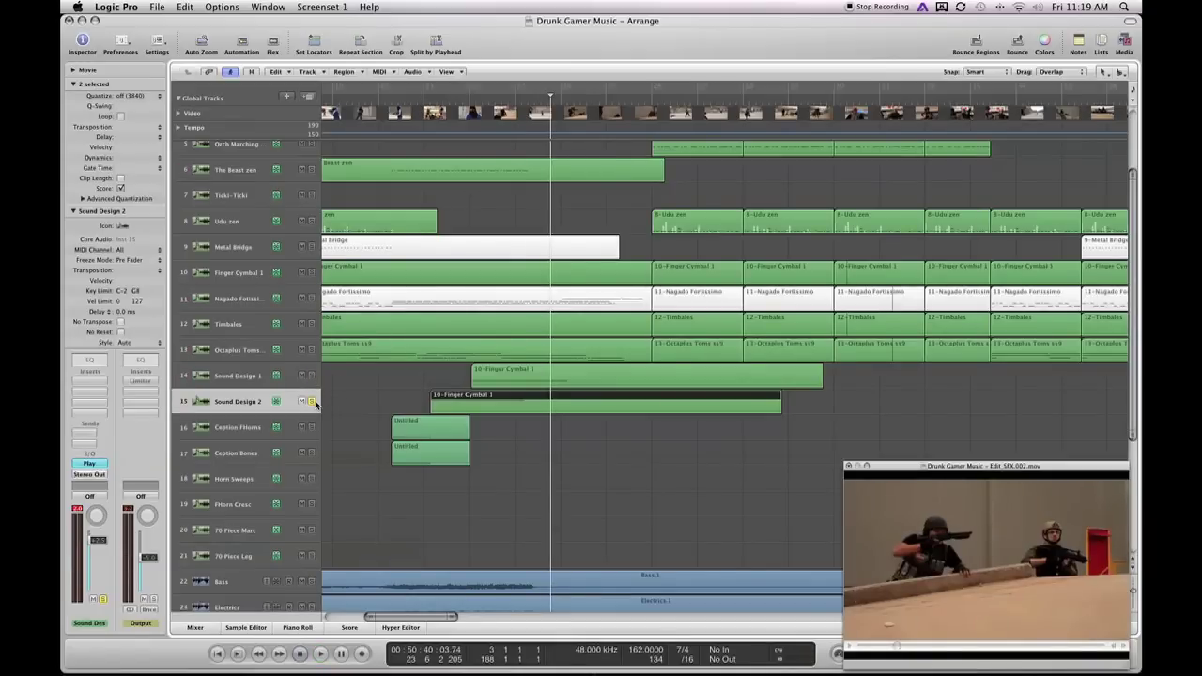
# Solo the Caption FHorns and Caption Bones tracks and play them from the film's opening.
pyautogui.hscroll(-10, 431, 402)
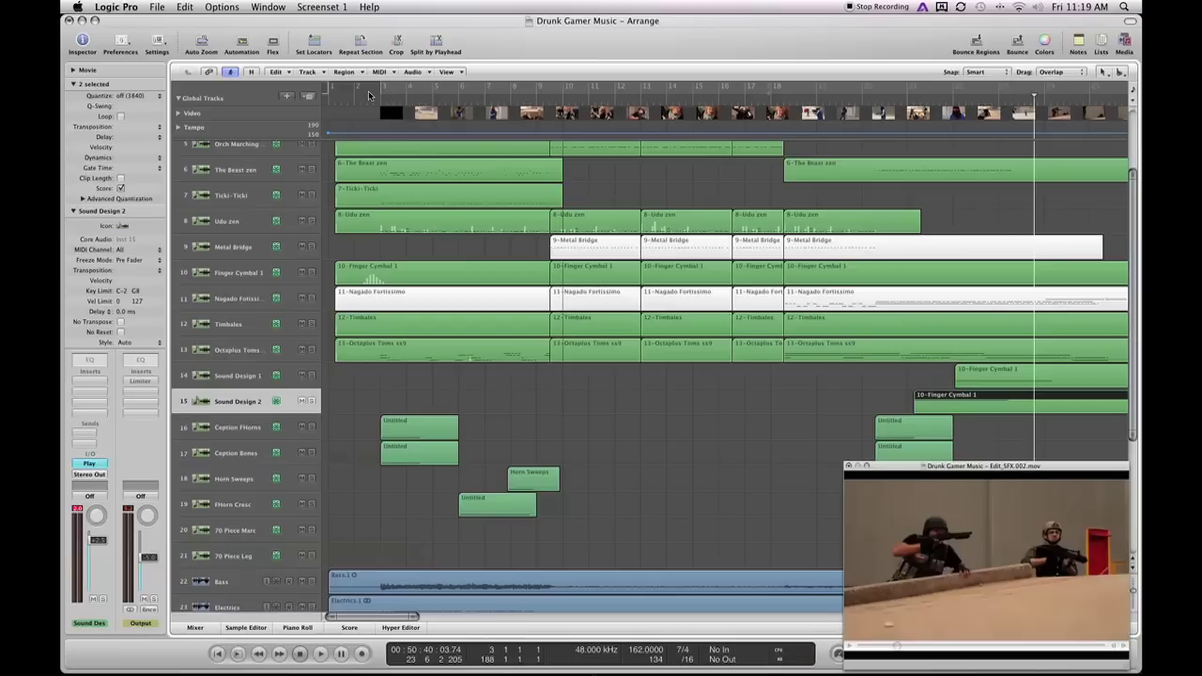
pyautogui.click(369, 91)
pyautogui.click(362, 98)
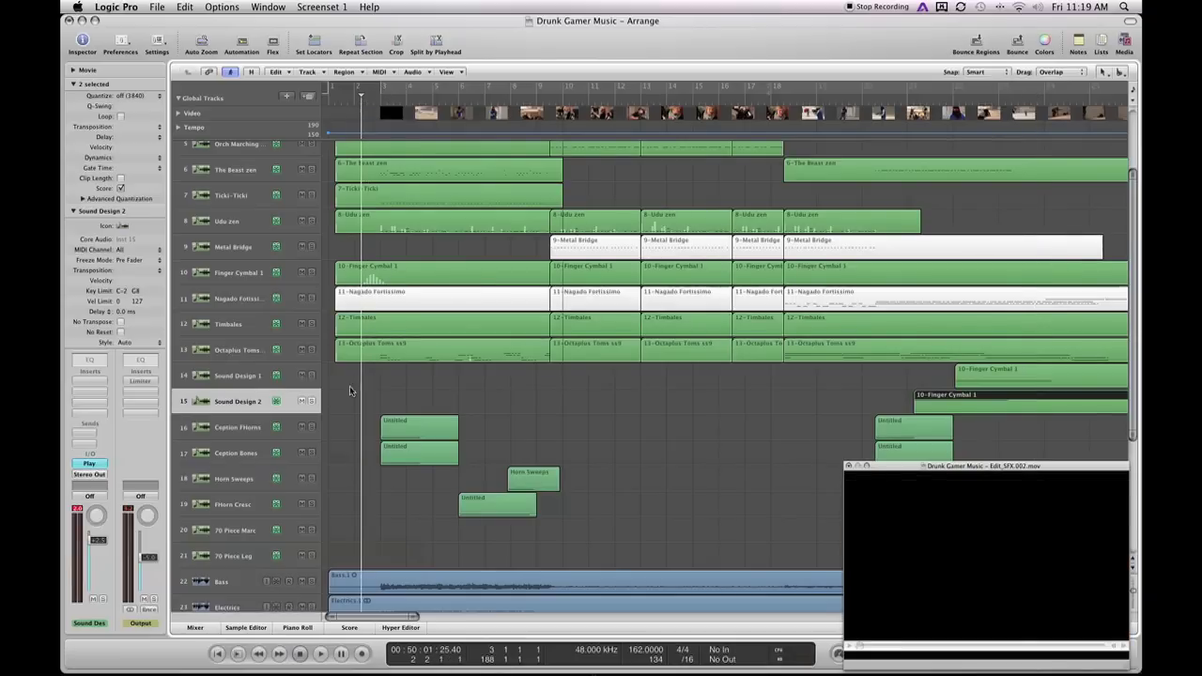
pyautogui.click(310, 428)
pyautogui.click(311, 455)
pyautogui.press('Down')
pyautogui.press('Down')
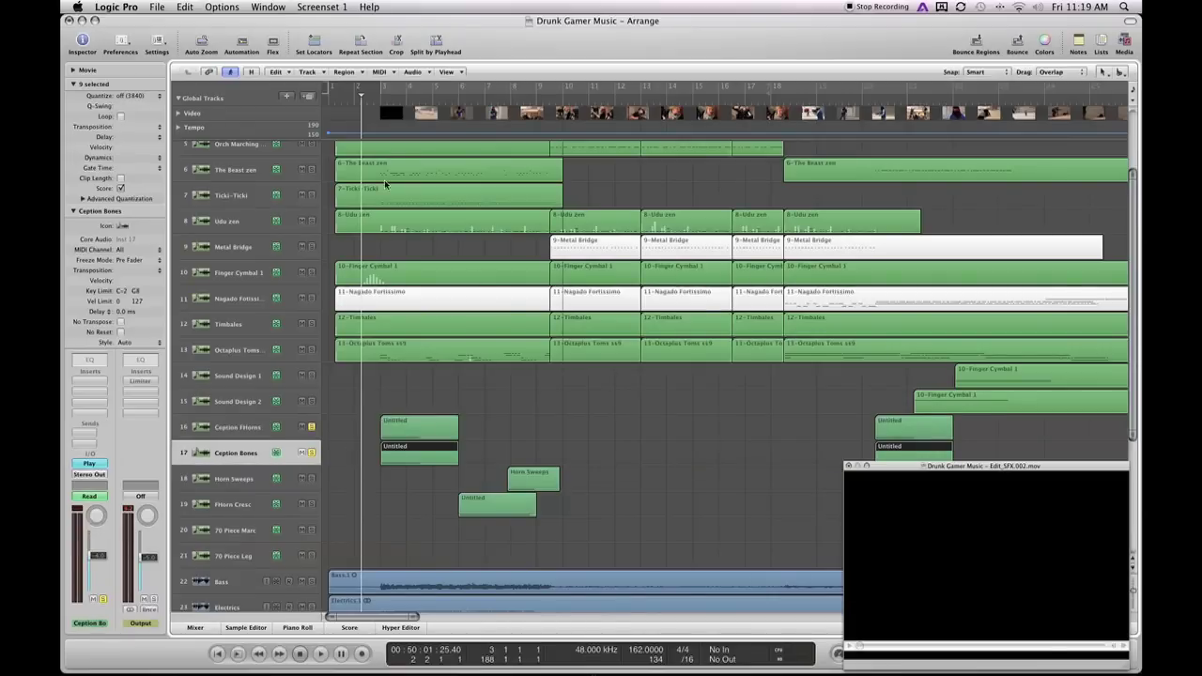
pyautogui.click(377, 104)
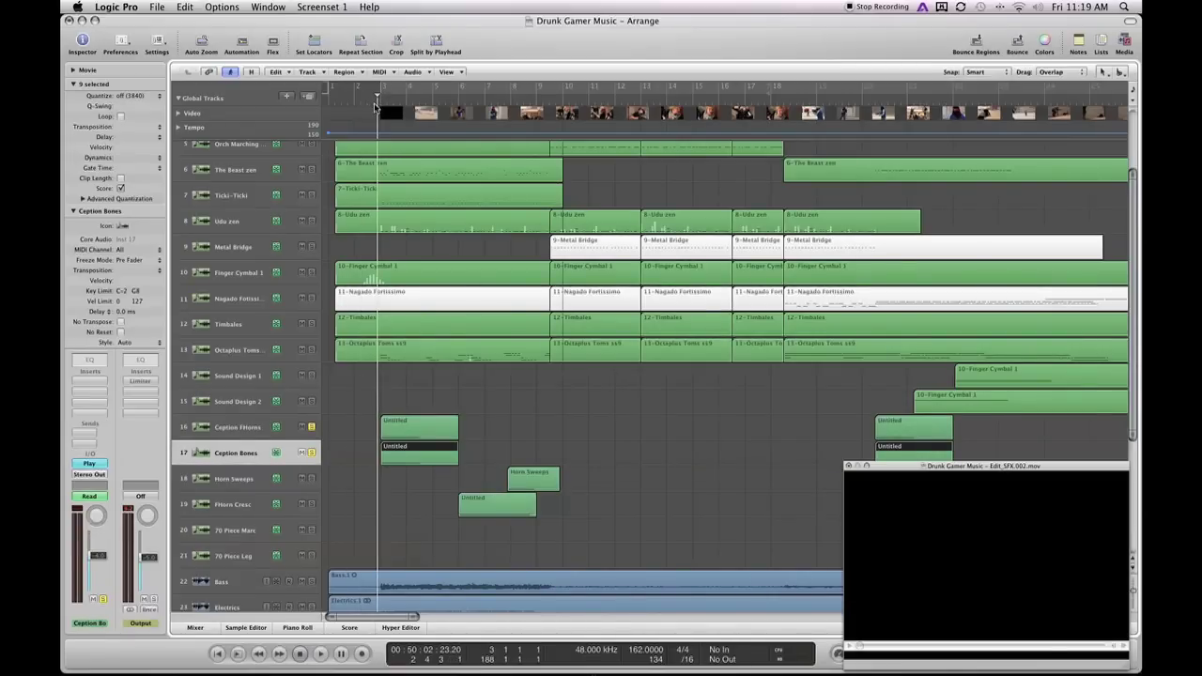
pyautogui.press('space')
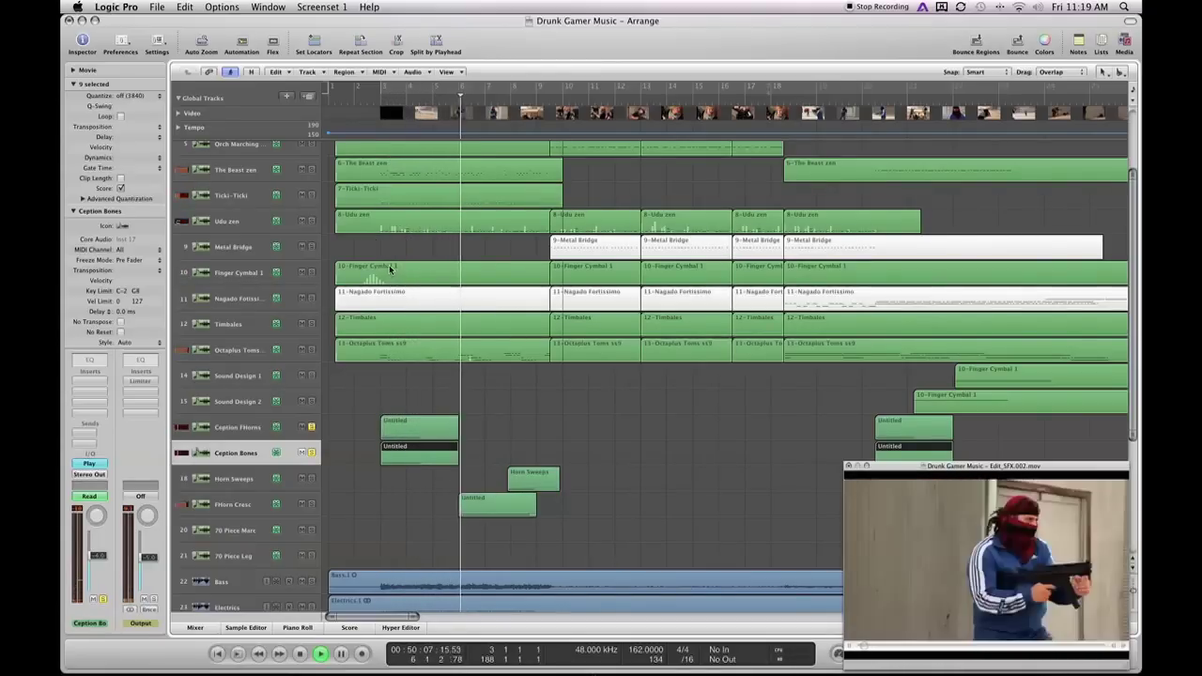
pyautogui.press('space')
# Select the FHorns and Bones caption tracks, replay from bar 5, then select Horn Sweeps.
pyautogui.click(246, 430)
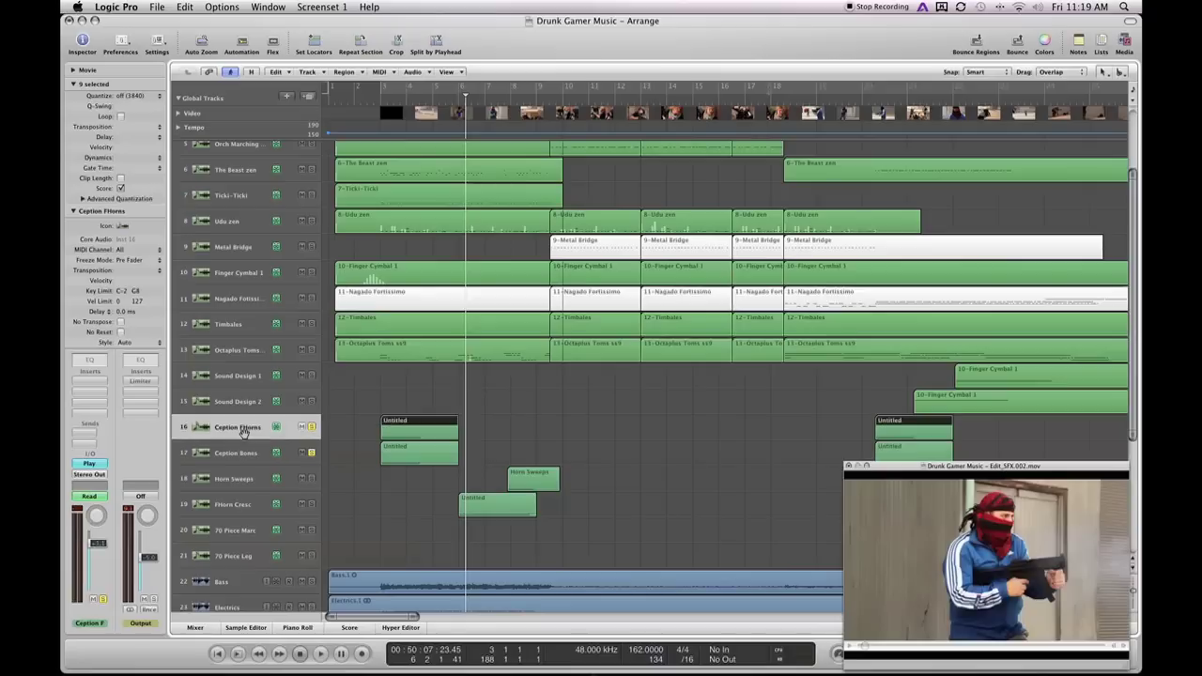
pyautogui.click(227, 457)
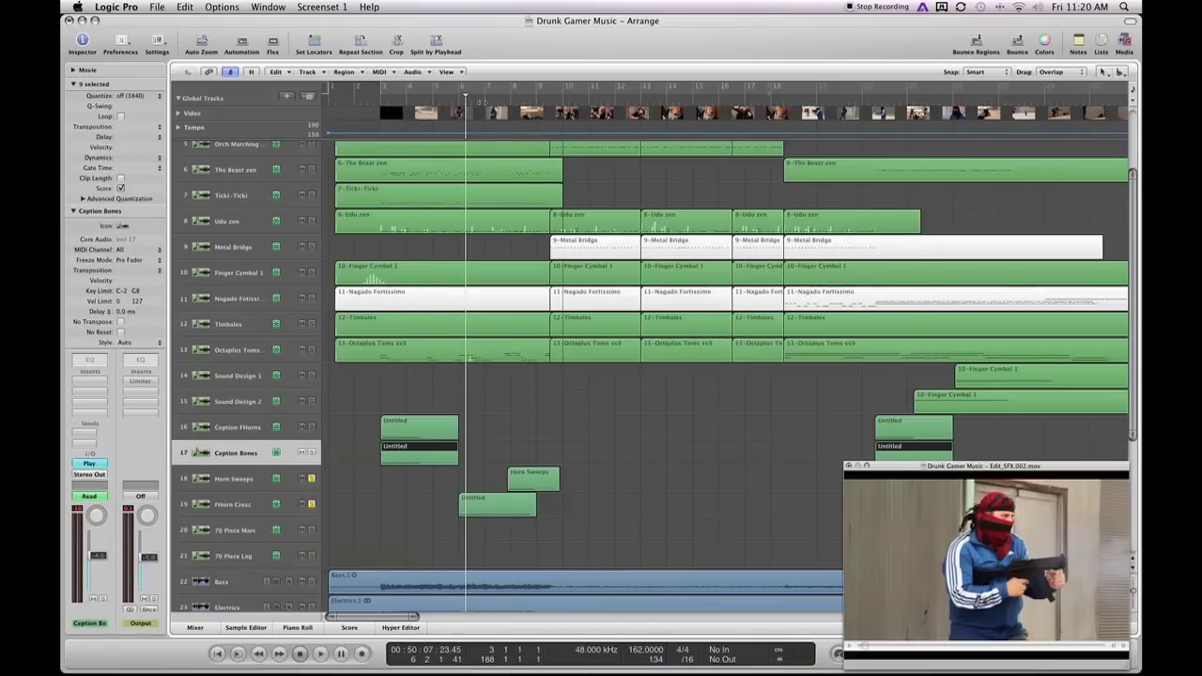
pyautogui.moveTo(465, 96); pyautogui.dragTo(450, 99)
pyautogui.press('space')
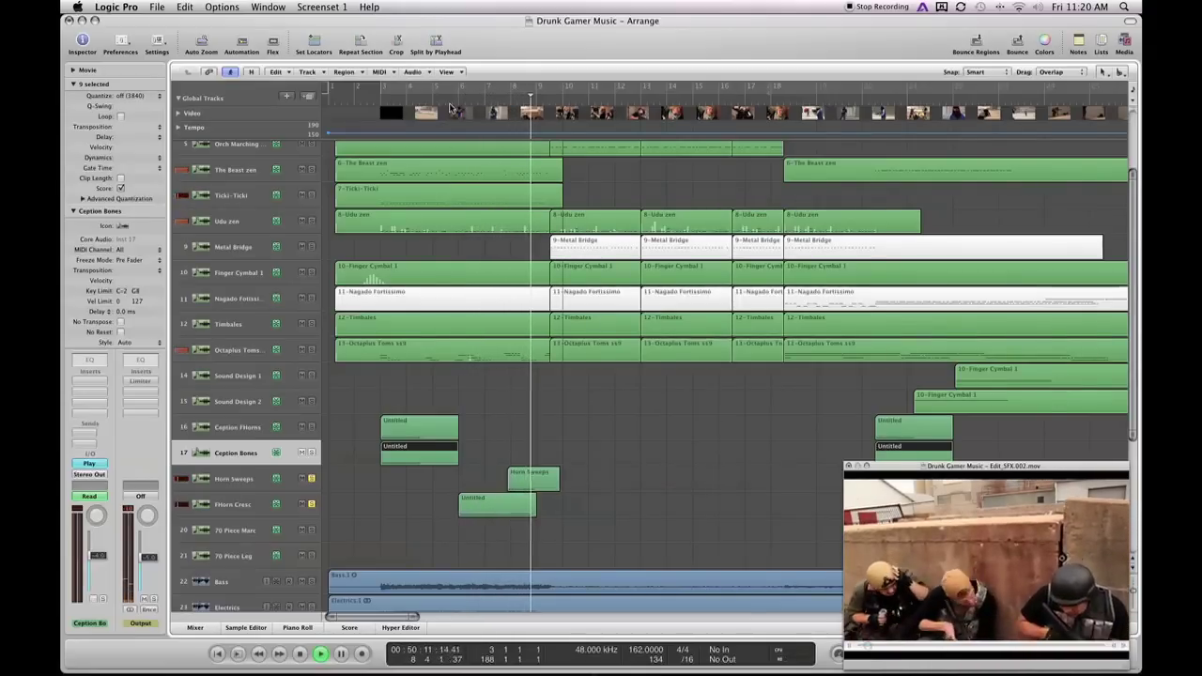
pyautogui.press('space')
pyautogui.click(235, 481)
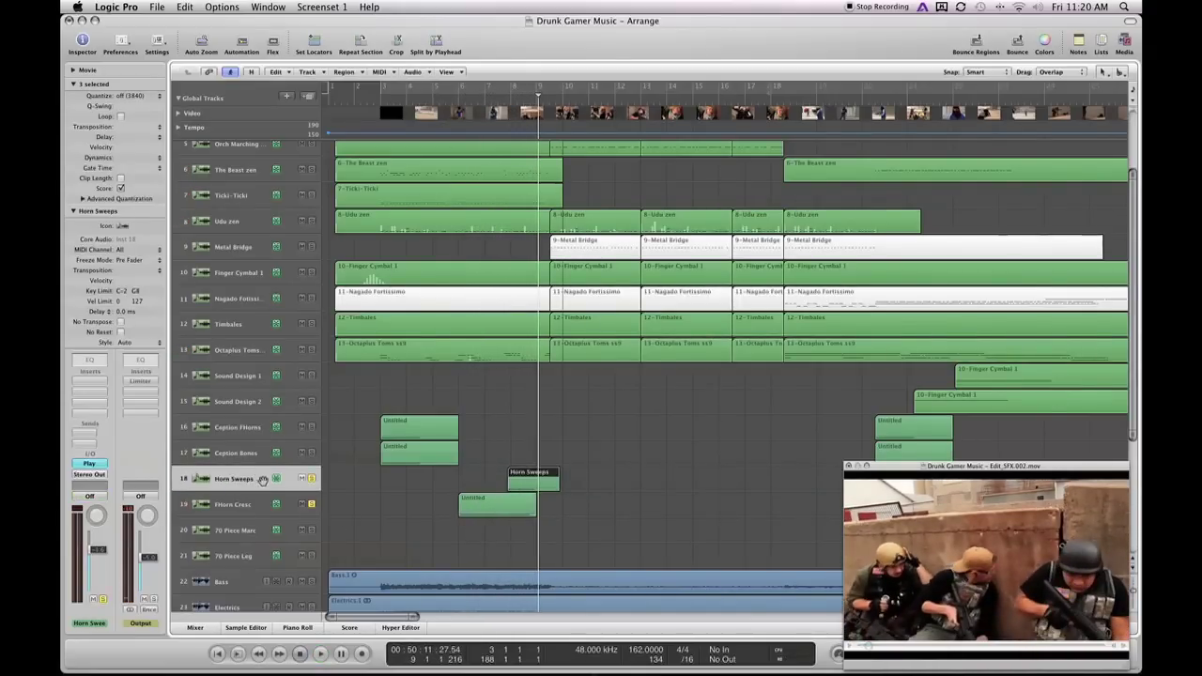
# Open and close the Horn Sweeps EastWest instrument window, then zoom out and scroll right.
pyautogui.click(95, 464)
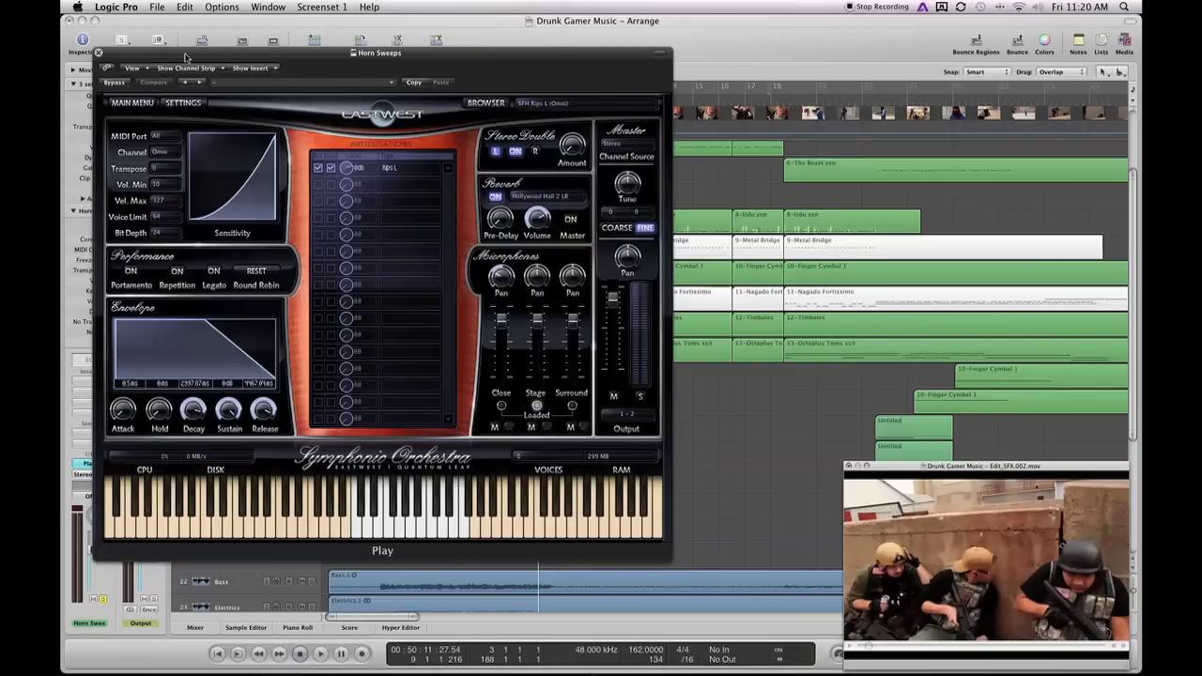
pyautogui.click(97, 52)
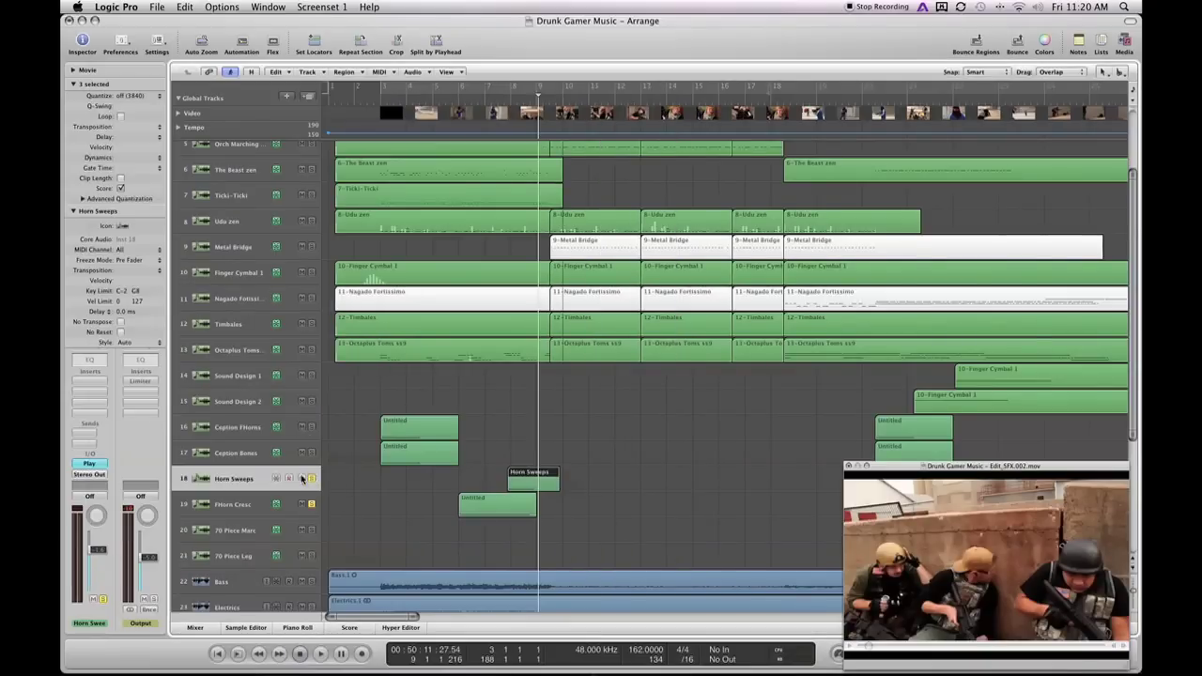
pyautogui.hotkey('ctrl', 'Left')
pyautogui.hscroll(10, 499, 460)
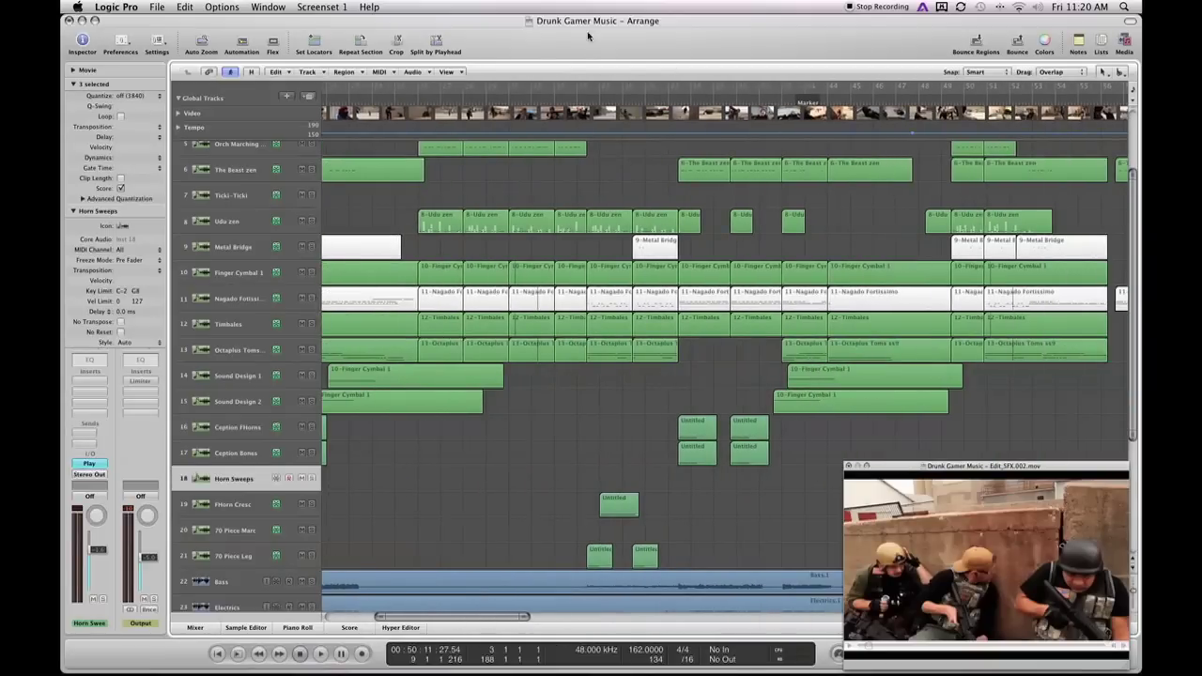
# Solo 70 Piece Leg and FHorn Cresc and play them from bar 33 to bar 36.
pyautogui.click(586, 99)
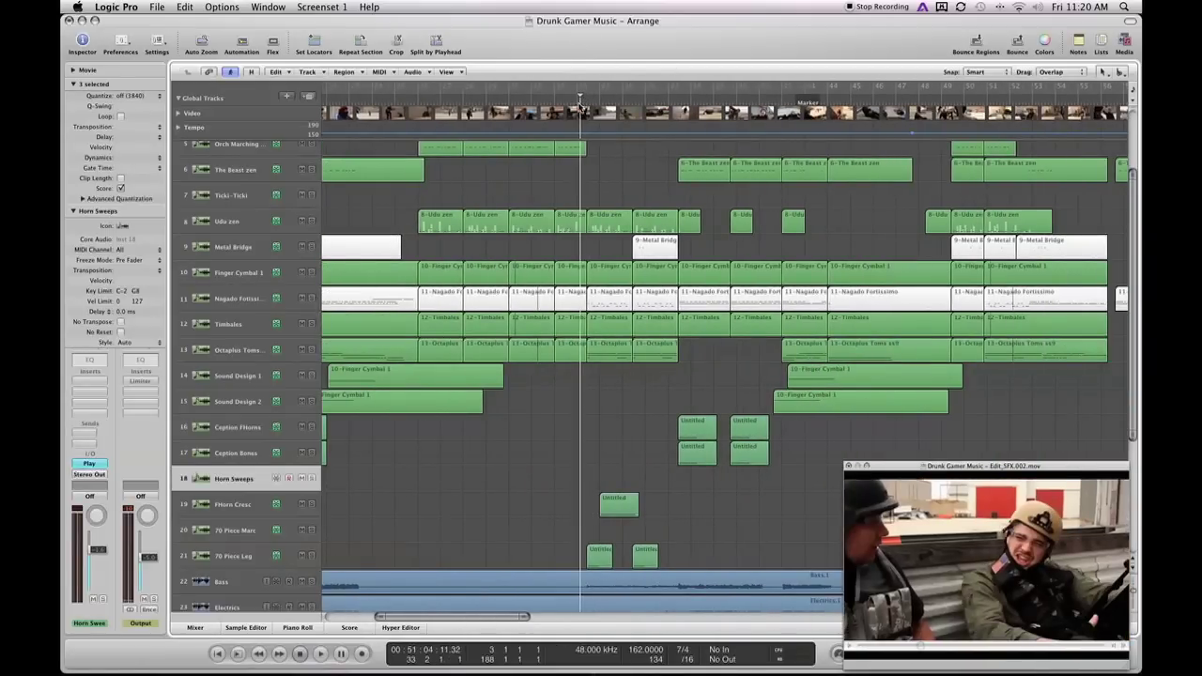
pyautogui.hotkey('ctrl', 'Right')
pyautogui.hotkey('ctrl', 'Right')
pyautogui.hscroll(3, 477, 461)
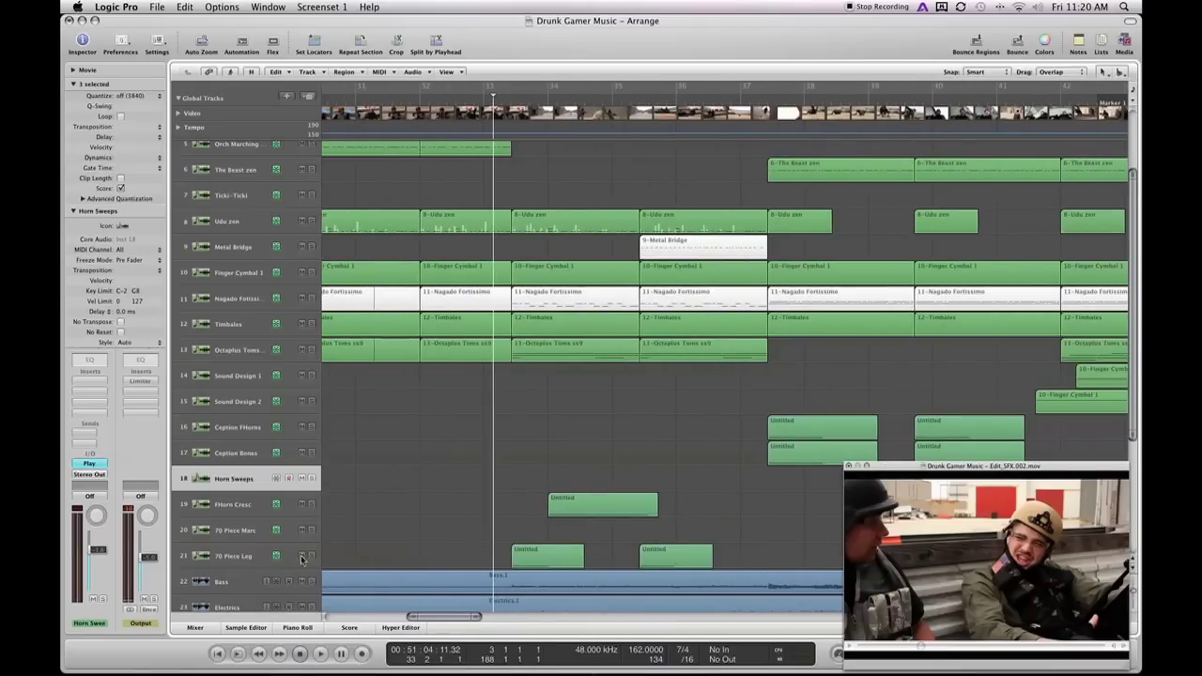
pyautogui.click(312, 556)
pyautogui.click(312, 505)
pyautogui.press('space')
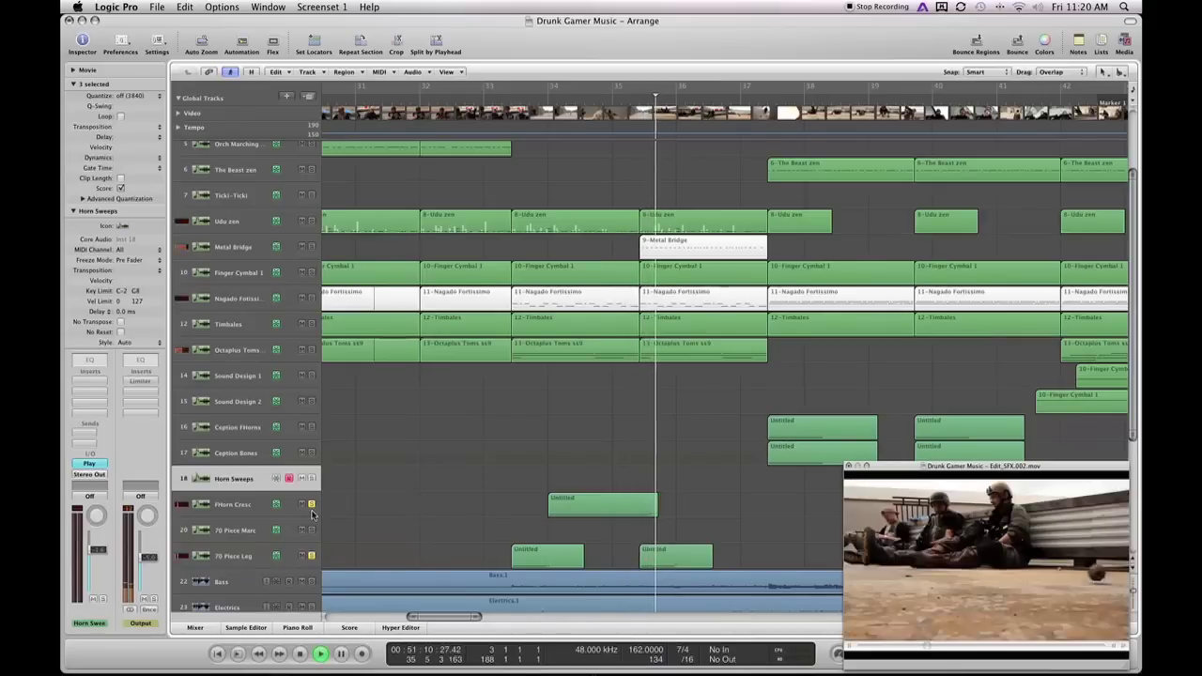
pyautogui.press('space')
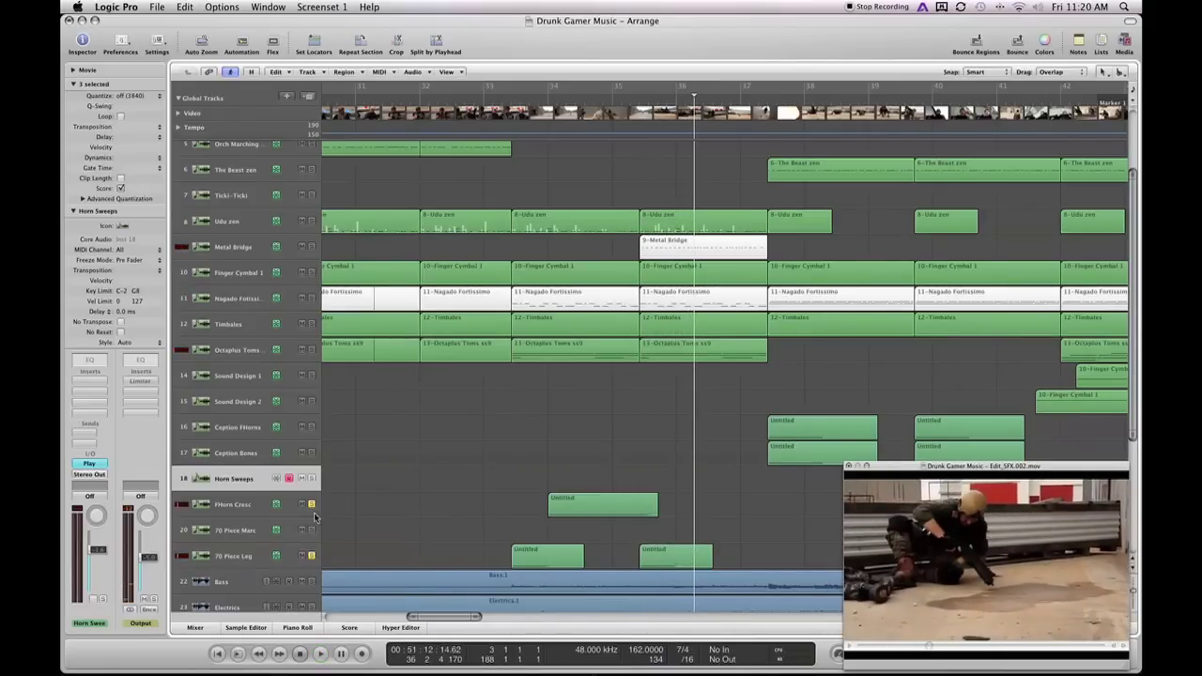
# Zoom out, scroll down to the guitar tracks and select the Bass track.
pyautogui.hotkey('ctrl', 'Left')
pyautogui.hotkey('ctrl', 'Left')
pyautogui.hotkey('ctrl', 'Left')
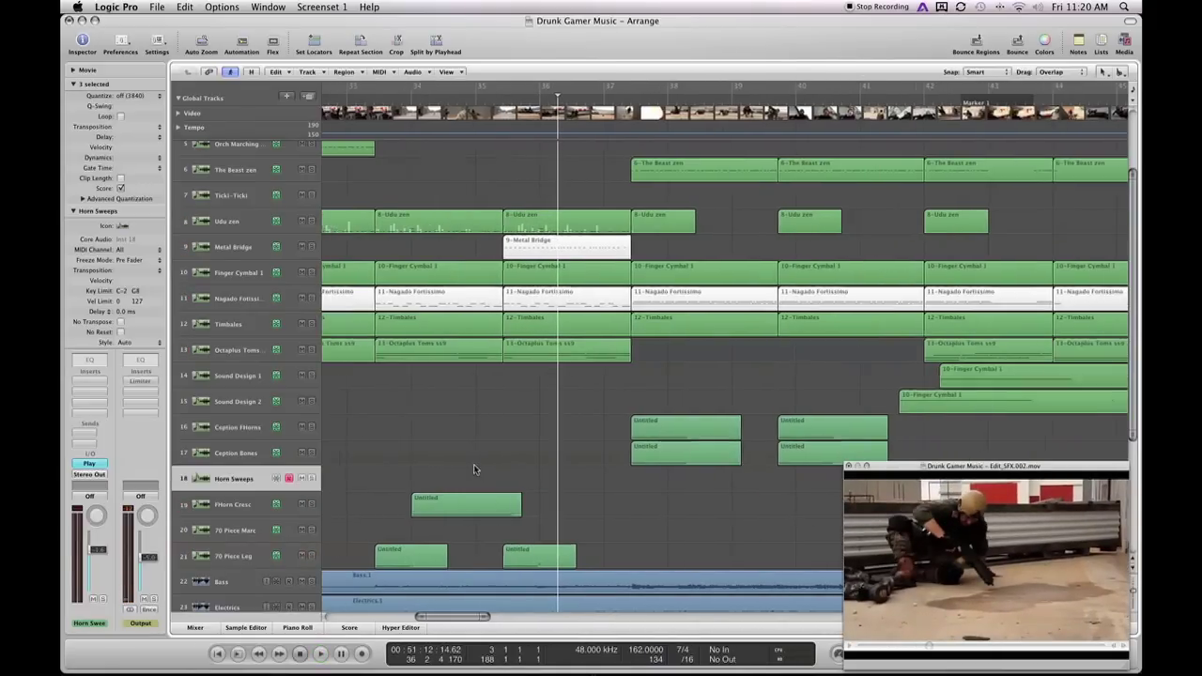
pyautogui.scroll(-7, 458, 466)
pyautogui.hscroll(-5, 458, 466)
pyautogui.click(435, 369)
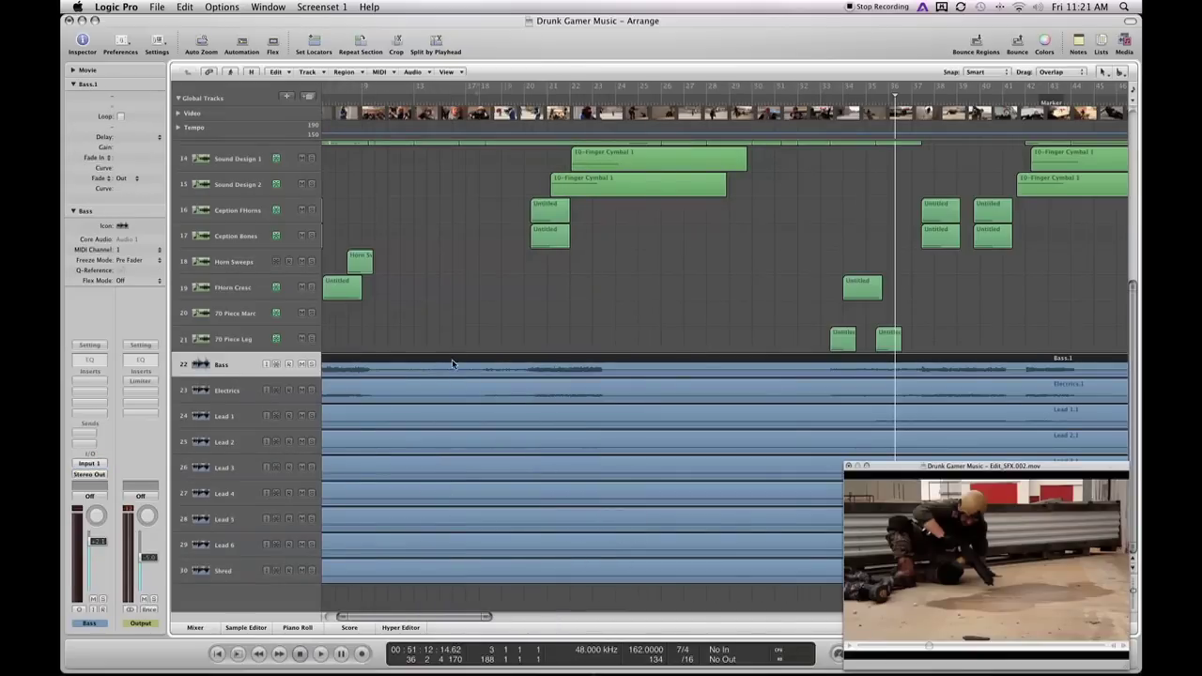
# Move the playhead back to bar 11, zoom out across the arrangement, and select Electrics.
pyautogui.moveTo(417, 105); pyautogui.dragTo(397, 102)
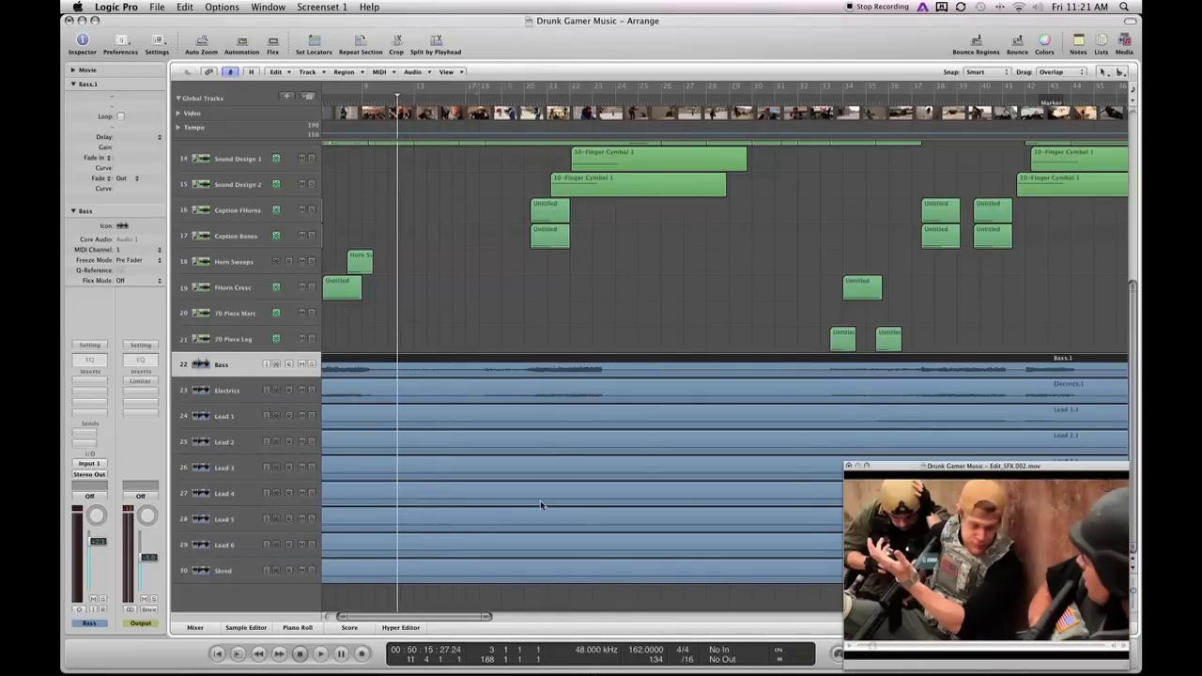
pyautogui.moveTo(489, 620); pyautogui.dragTo(642, 618)
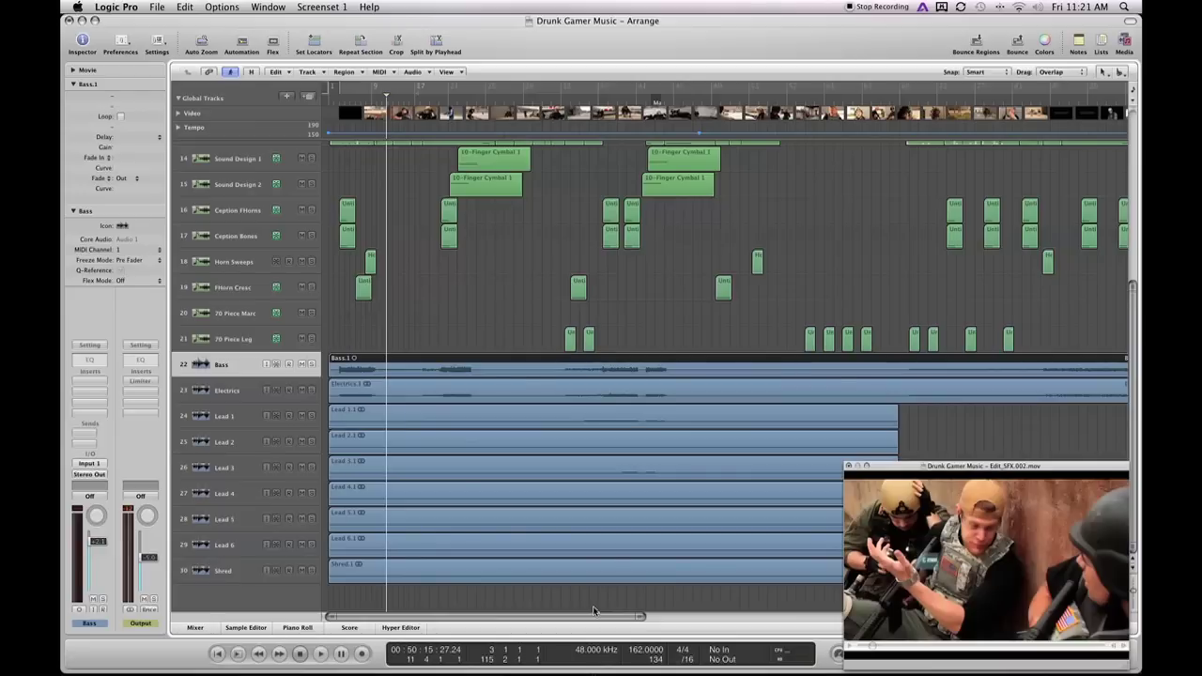
pyautogui.click(250, 389)
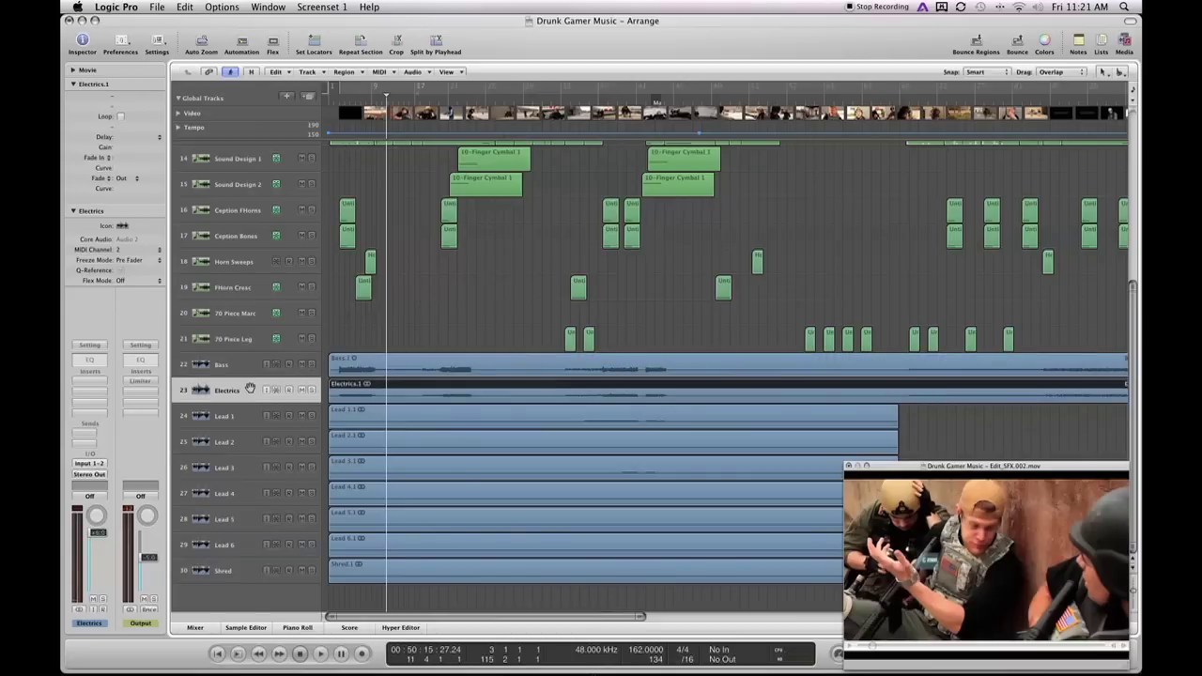
pyautogui.click(228, 365)
pyautogui.click(231, 390)
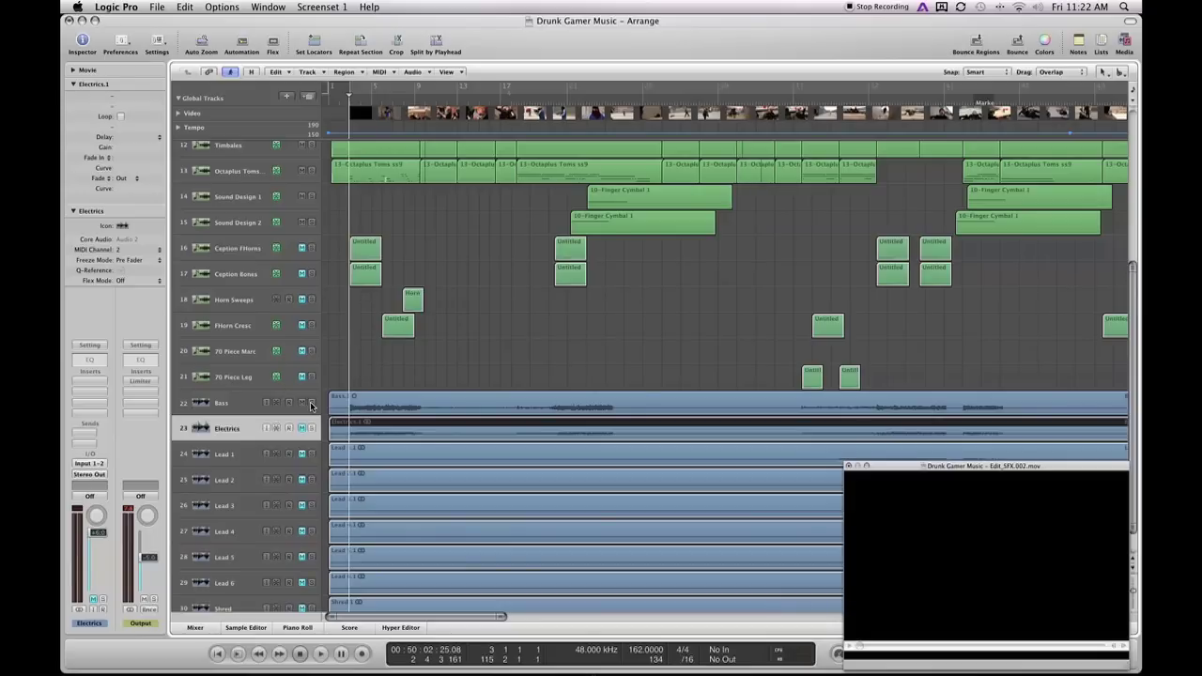
pyautogui.press('space')
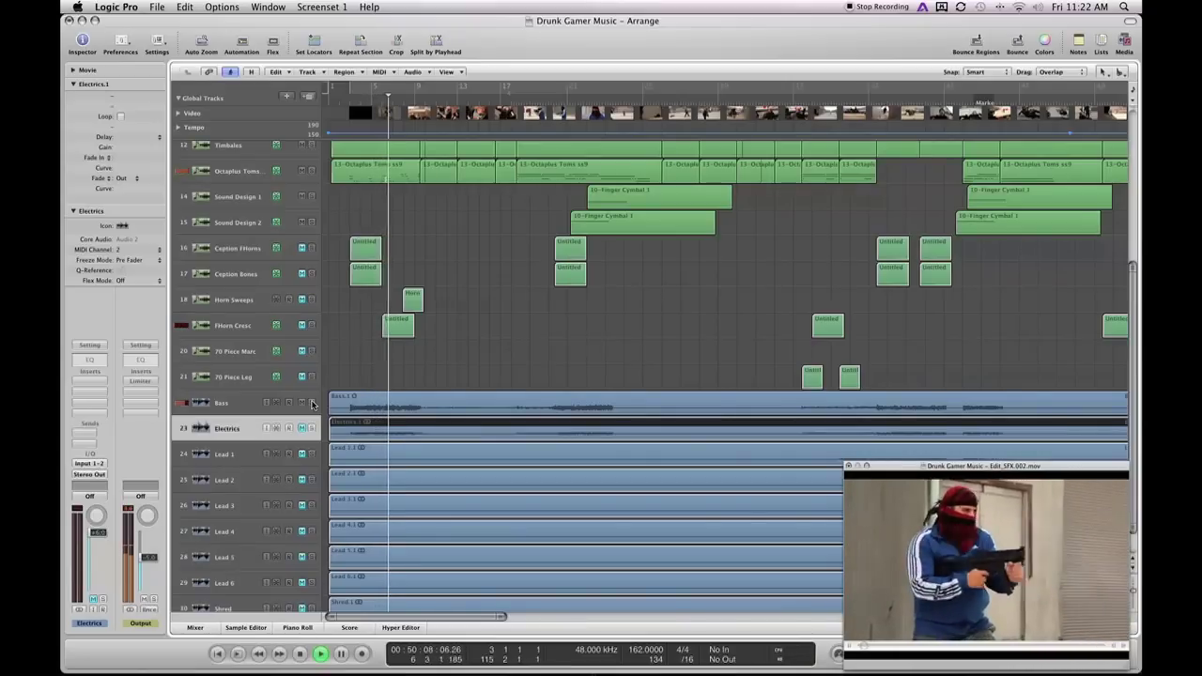
pyautogui.press('space')
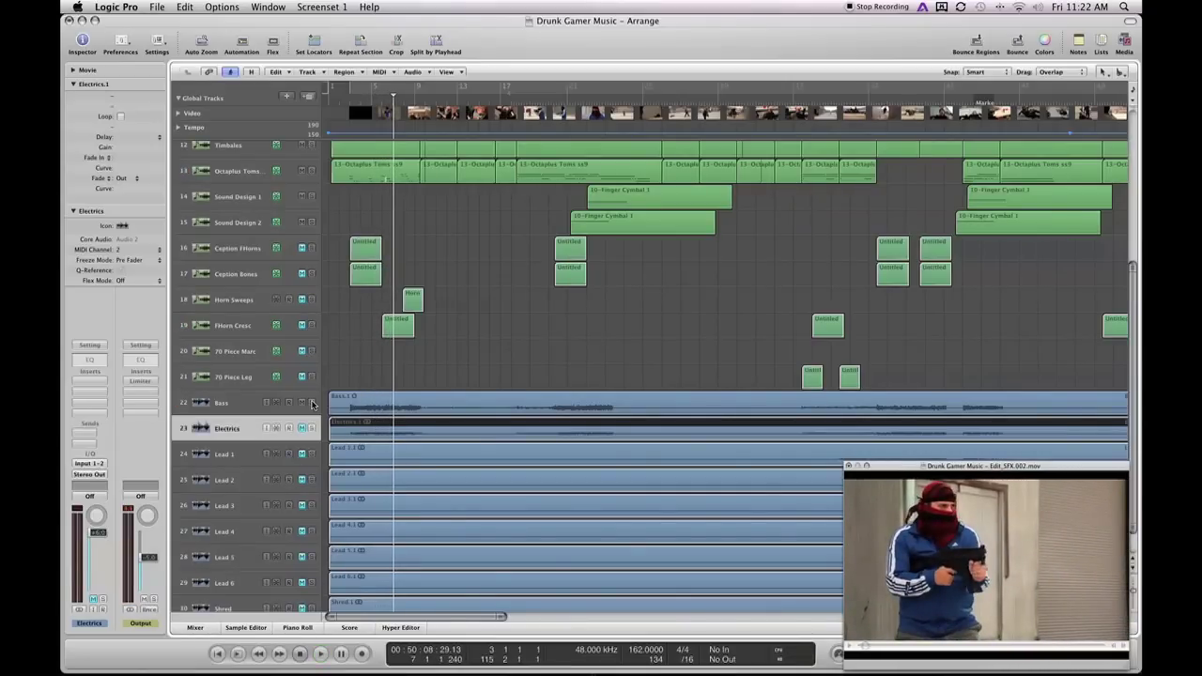
pyautogui.click(360, 99)
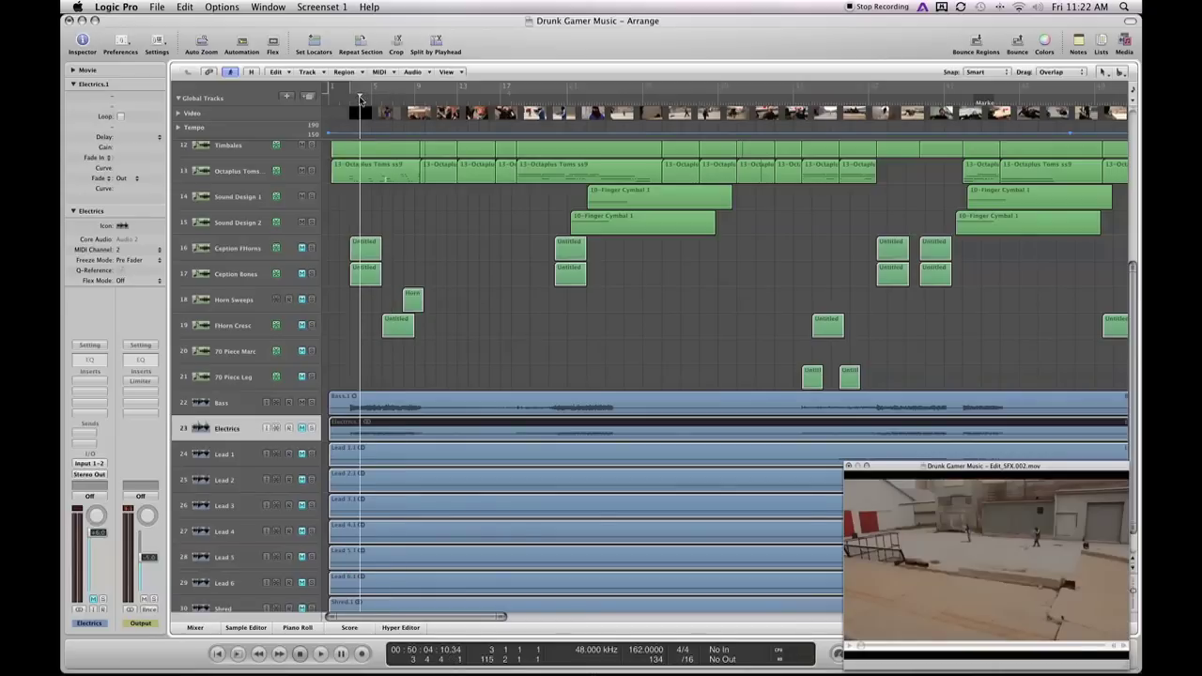
pyautogui.click(303, 428)
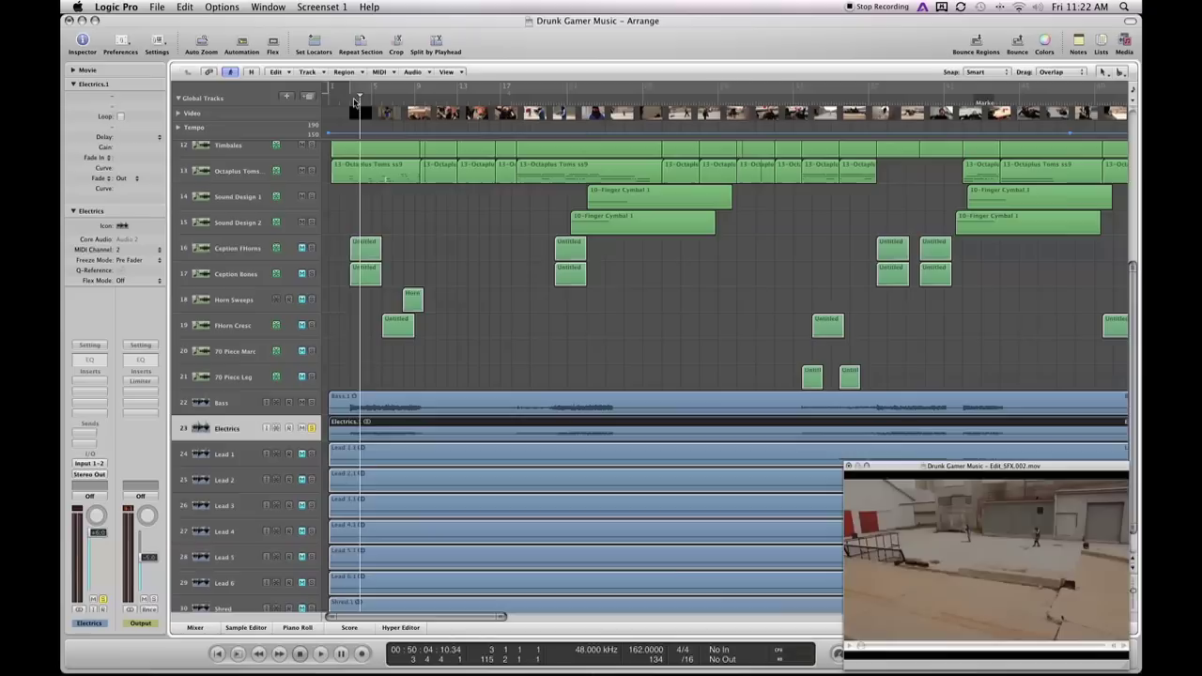
pyautogui.press('space')
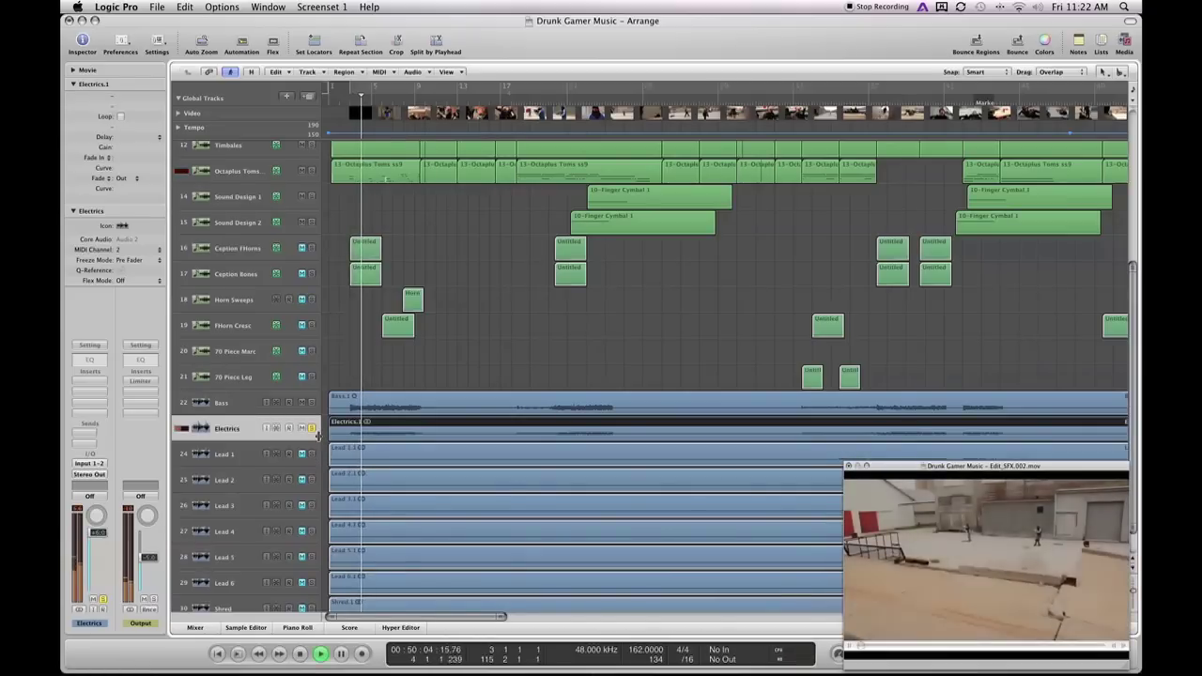
pyautogui.click(311, 428)
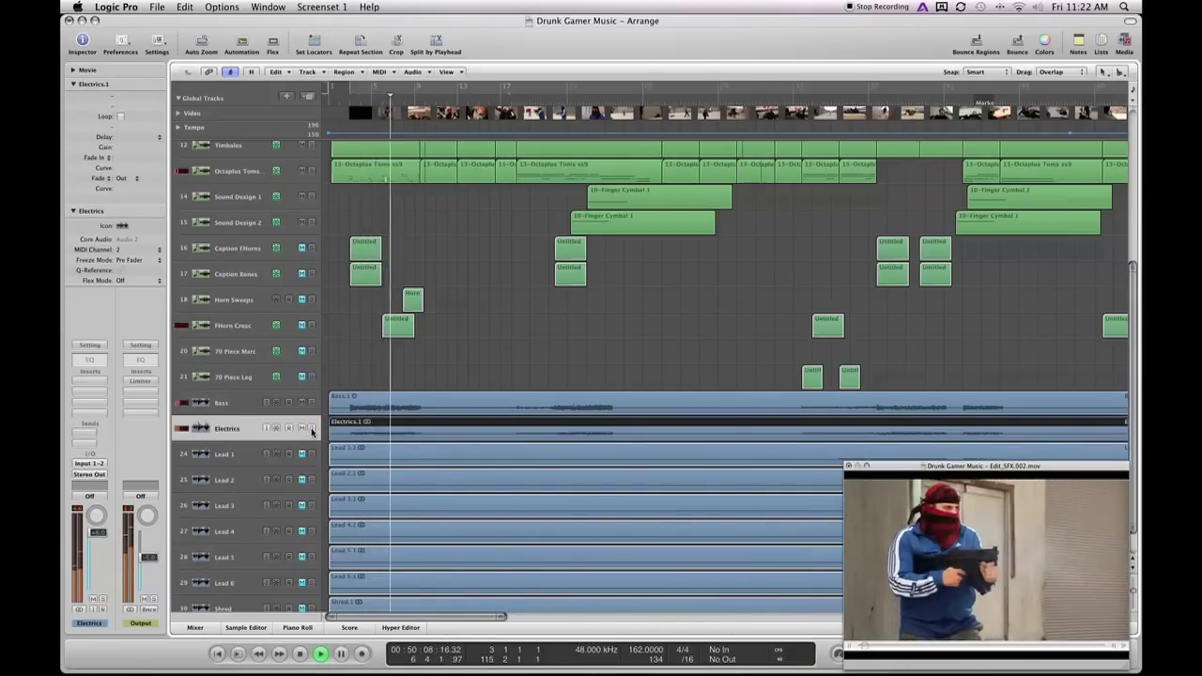
pyautogui.press('space')
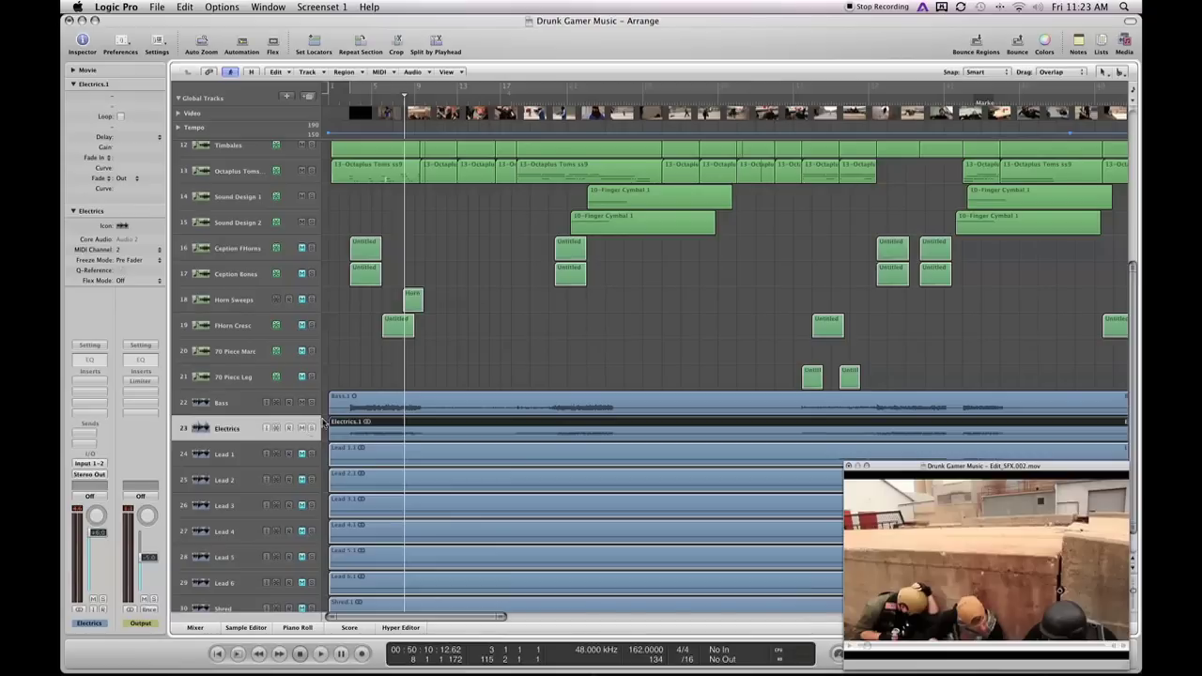
pyautogui.moveTo(404, 97); pyautogui.dragTo(365, 123)
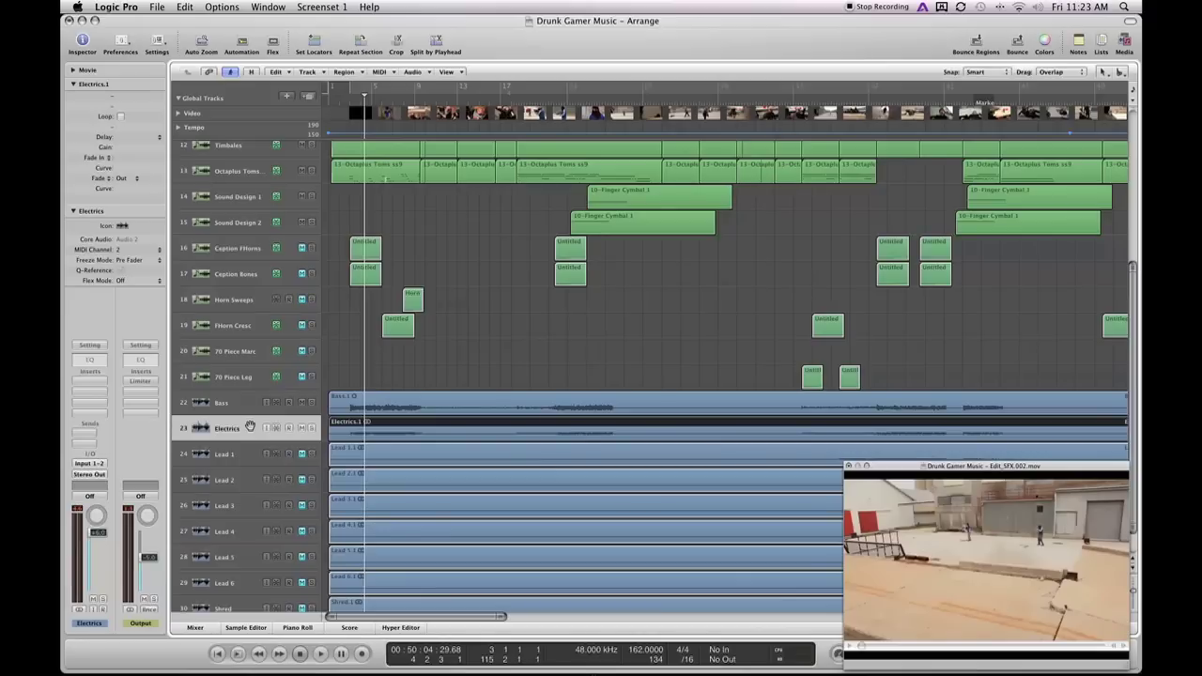
pyautogui.moveTo(363, 96); pyautogui.dragTo(355, 99)
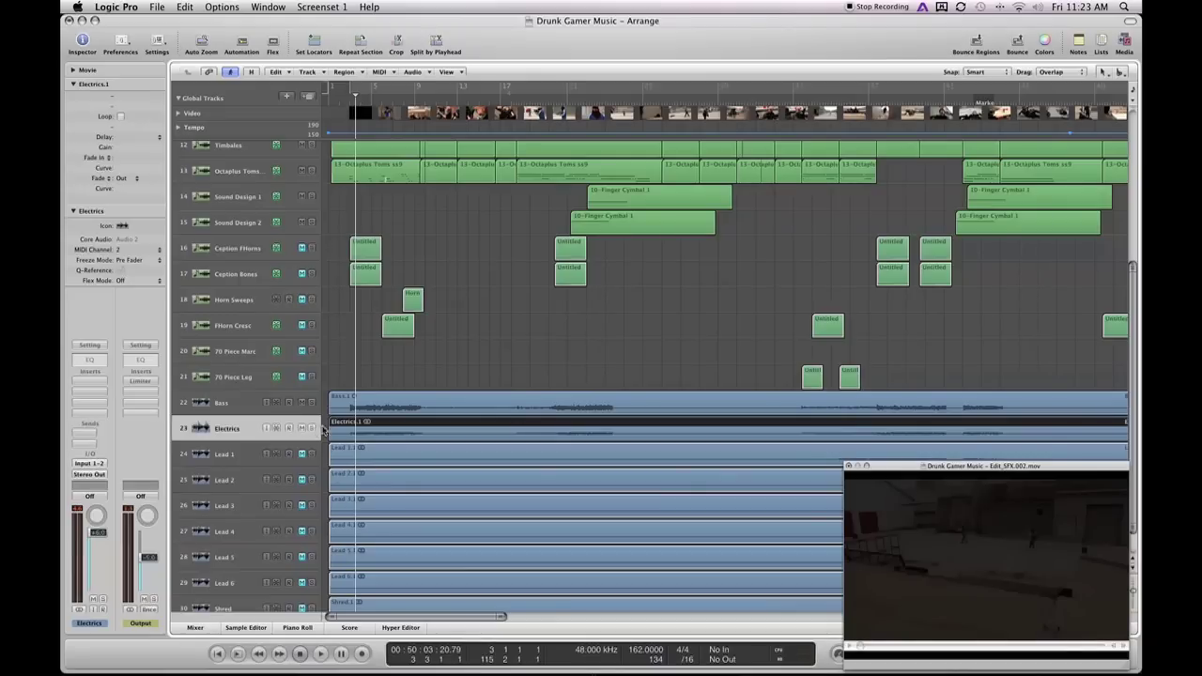
pyautogui.scroll(-1, 337, 428)
# Scroll right, jump the playhead to a later bar and briefly play.
pyautogui.hscroll(3, 504, 425)
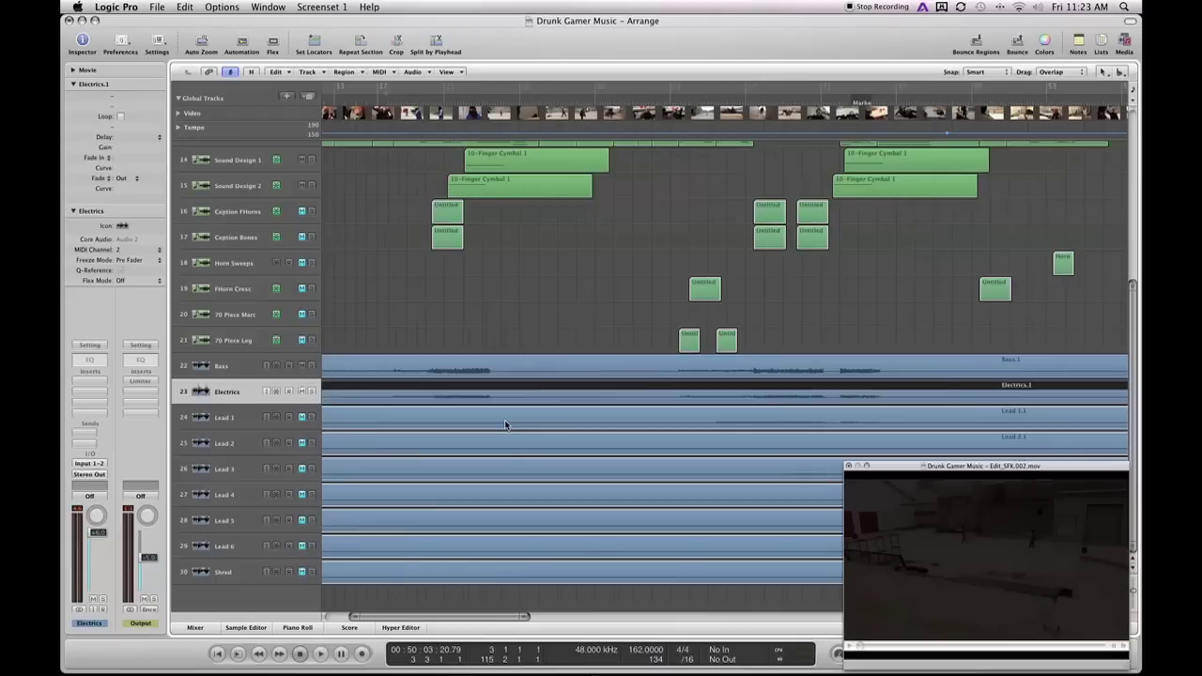
pyautogui.click(738, 98)
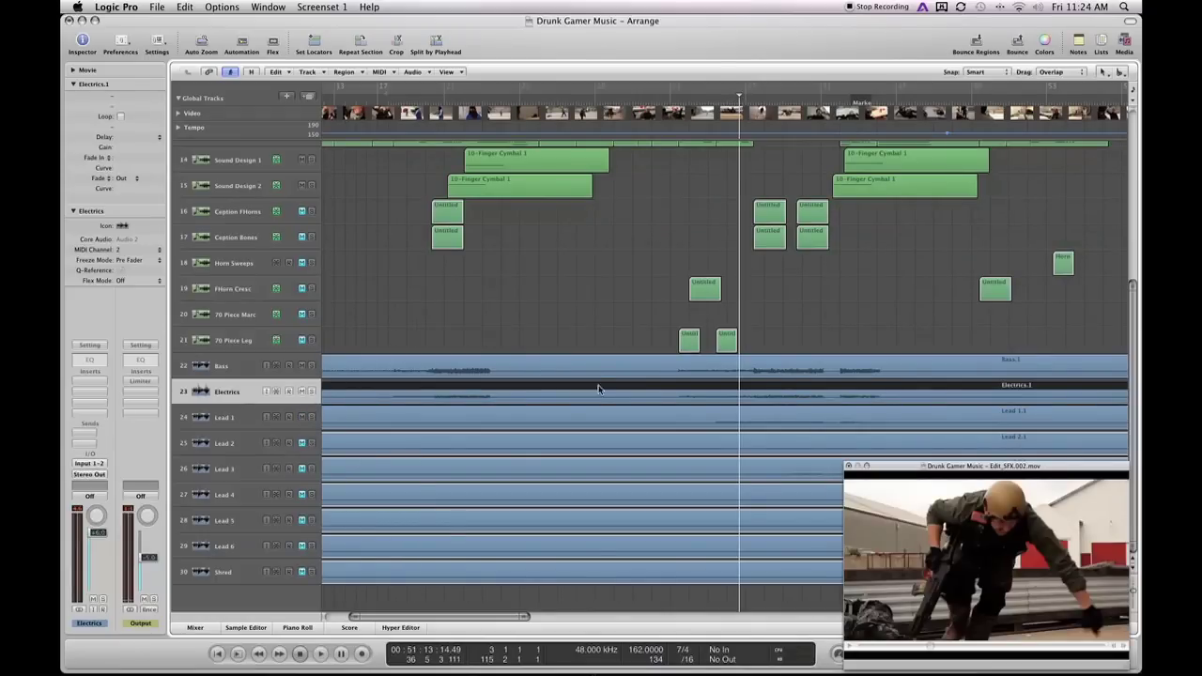
pyautogui.hscroll(3, 602, 388)
pyautogui.press('space')
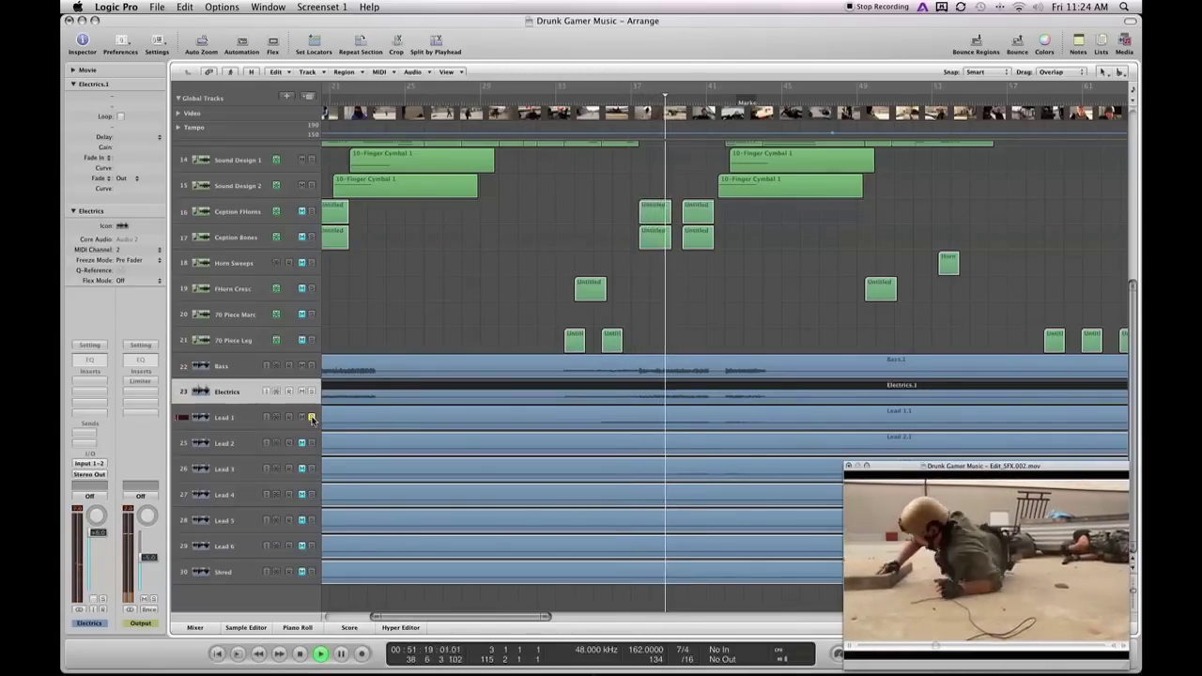
pyautogui.press('space')
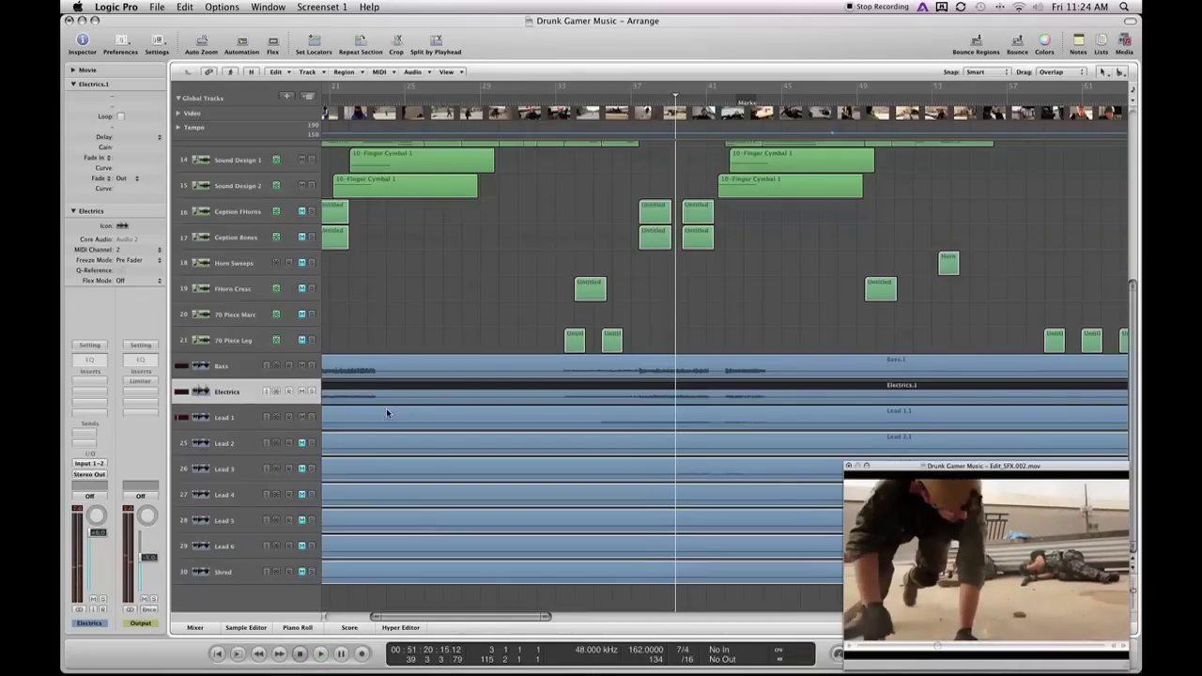
# Play from bar 36 while soloing Lead 1, Lead 2 and Lead 3.
pyautogui.click(625, 94)
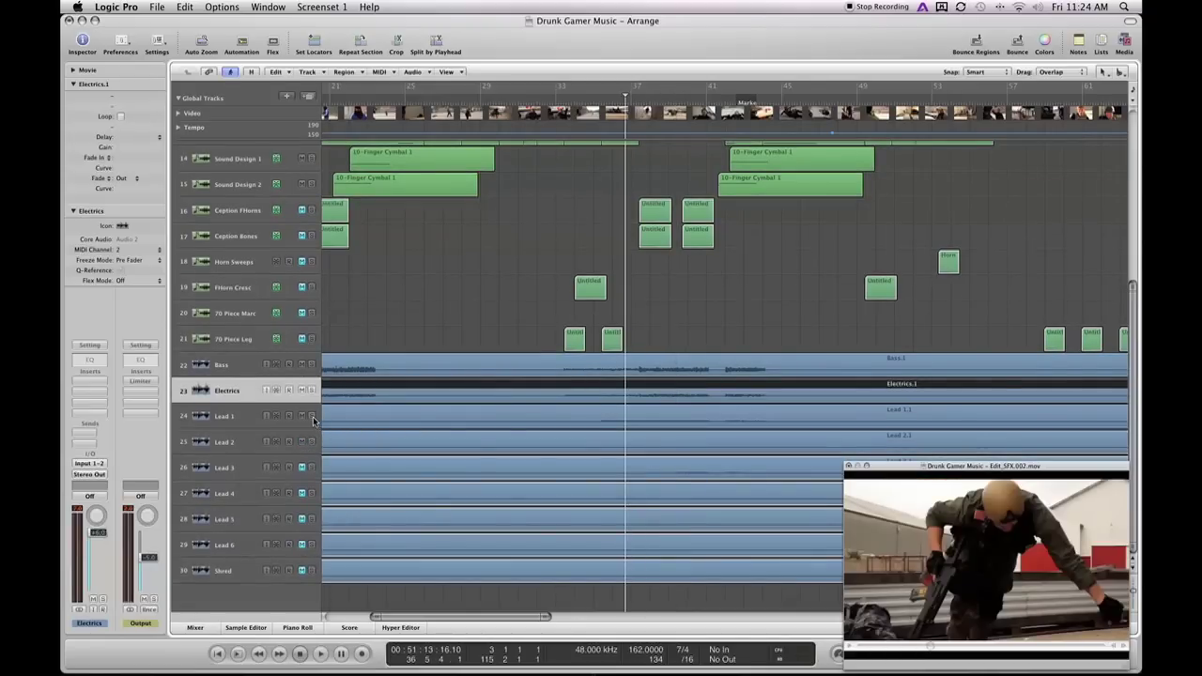
pyautogui.click(312, 416)
pyautogui.click(312, 442)
pyautogui.press('space')
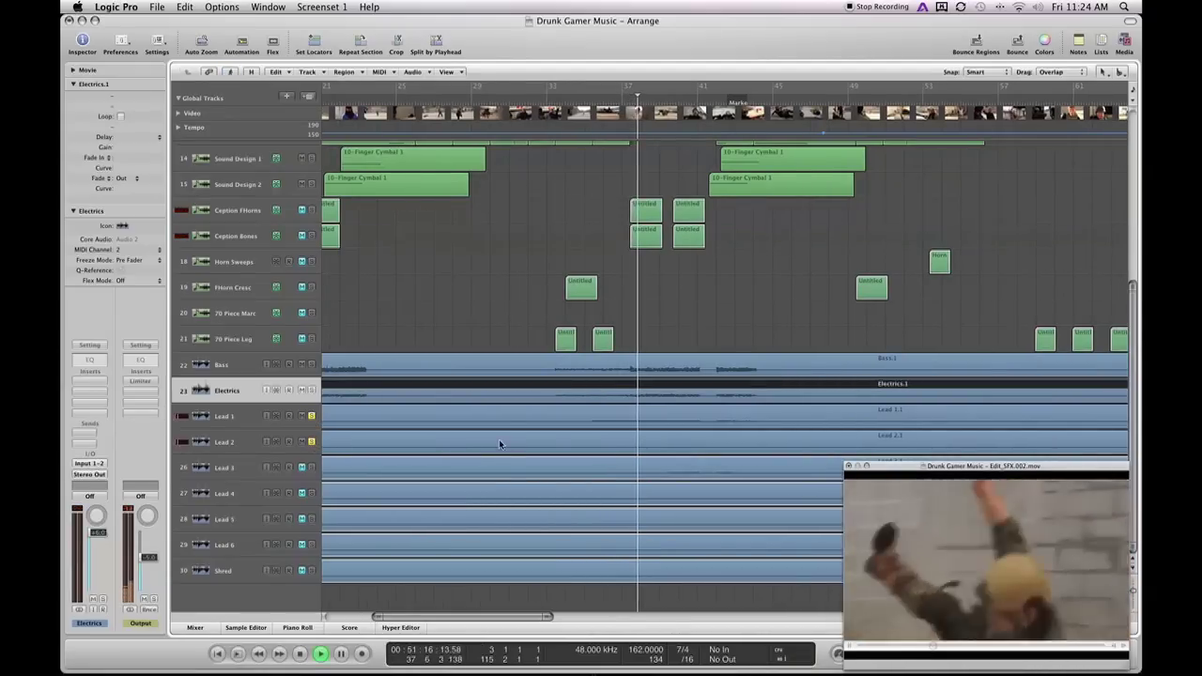
pyautogui.click(312, 467)
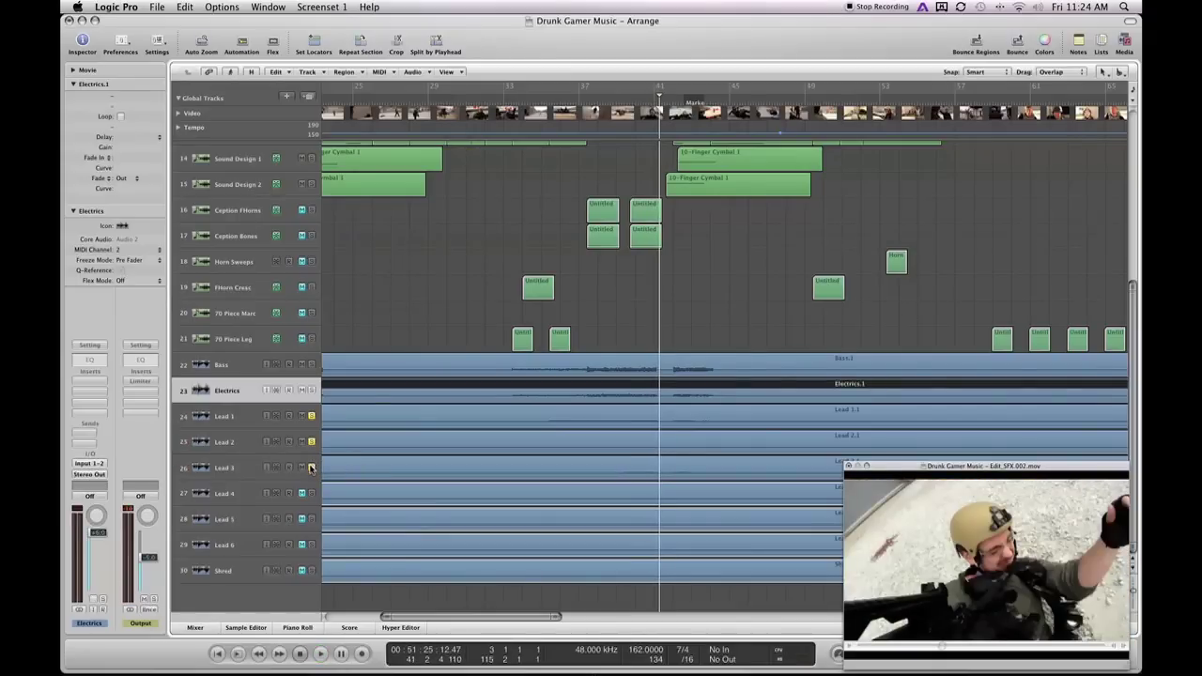
# Jump to bar 70, toggle Lead 4's Mute and Solo buttons, and start playback.
pyautogui.click(456, 99)
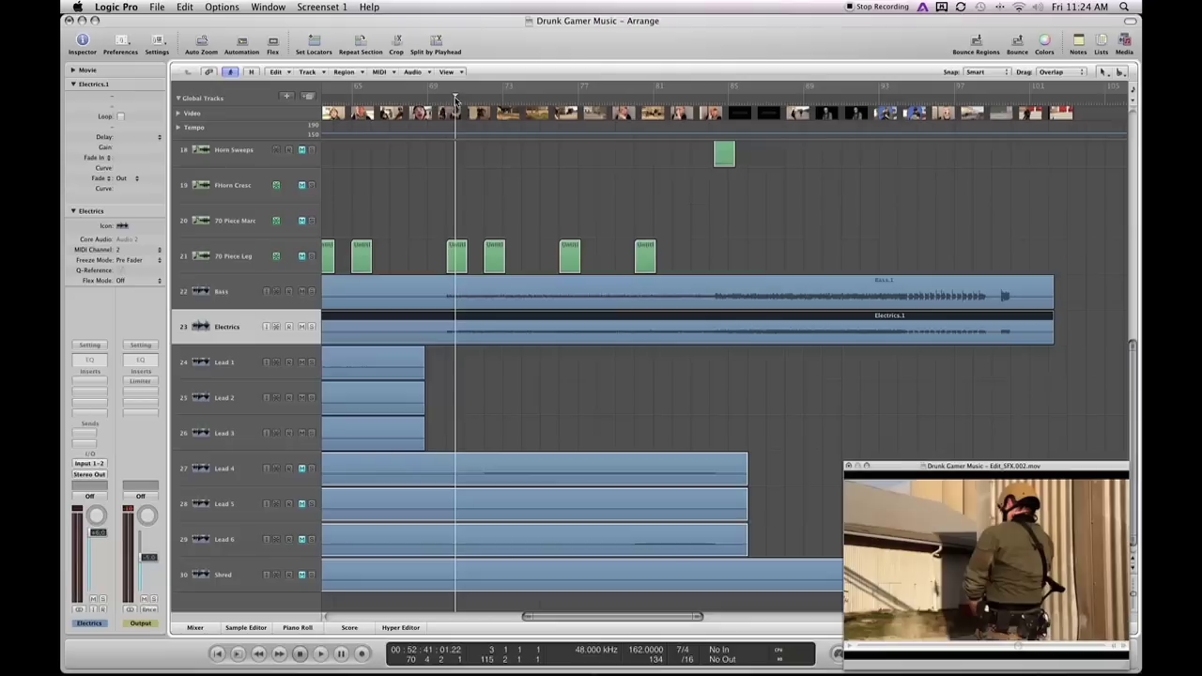
pyautogui.scroll(-1, 464, 491)
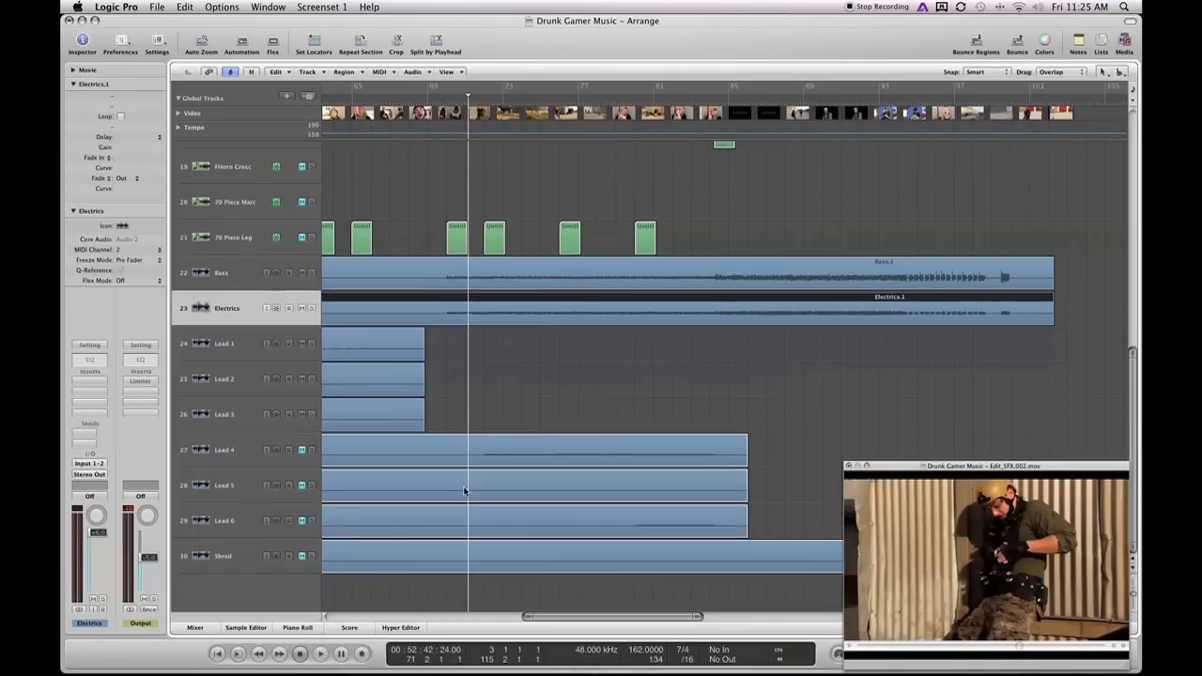
pyautogui.scroll(3, 367, 453)
pyautogui.scroll(-3, 361, 458)
pyautogui.click(300, 452)
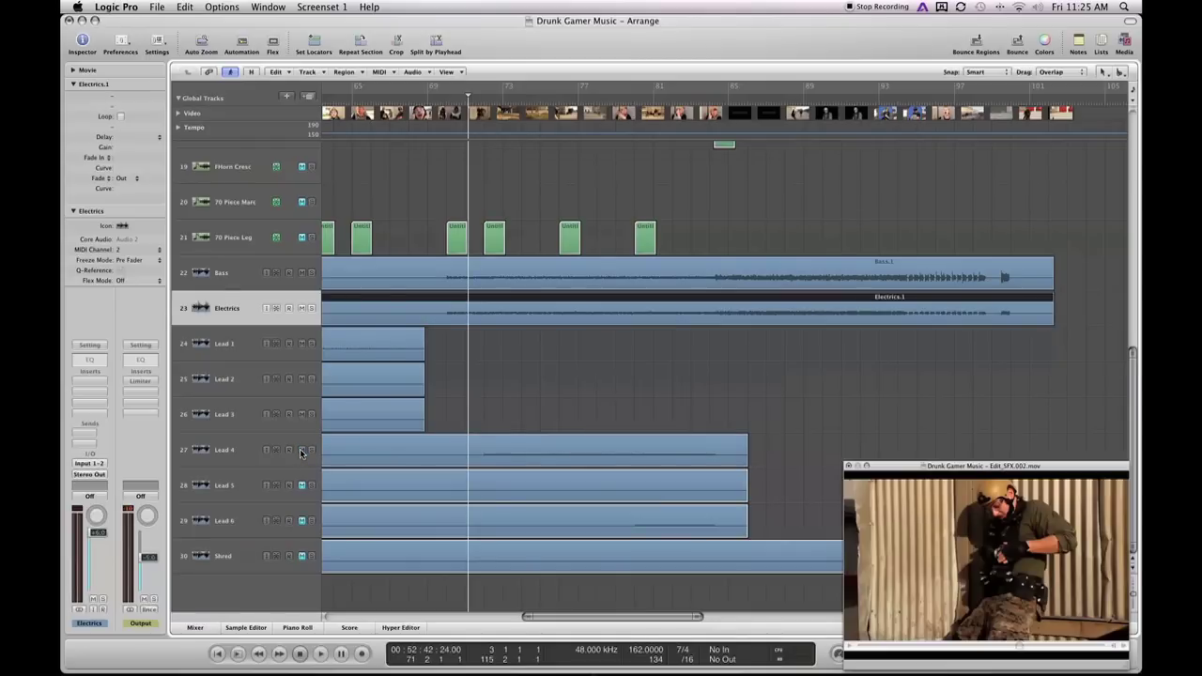
pyautogui.click(311, 449)
pyautogui.press('space')
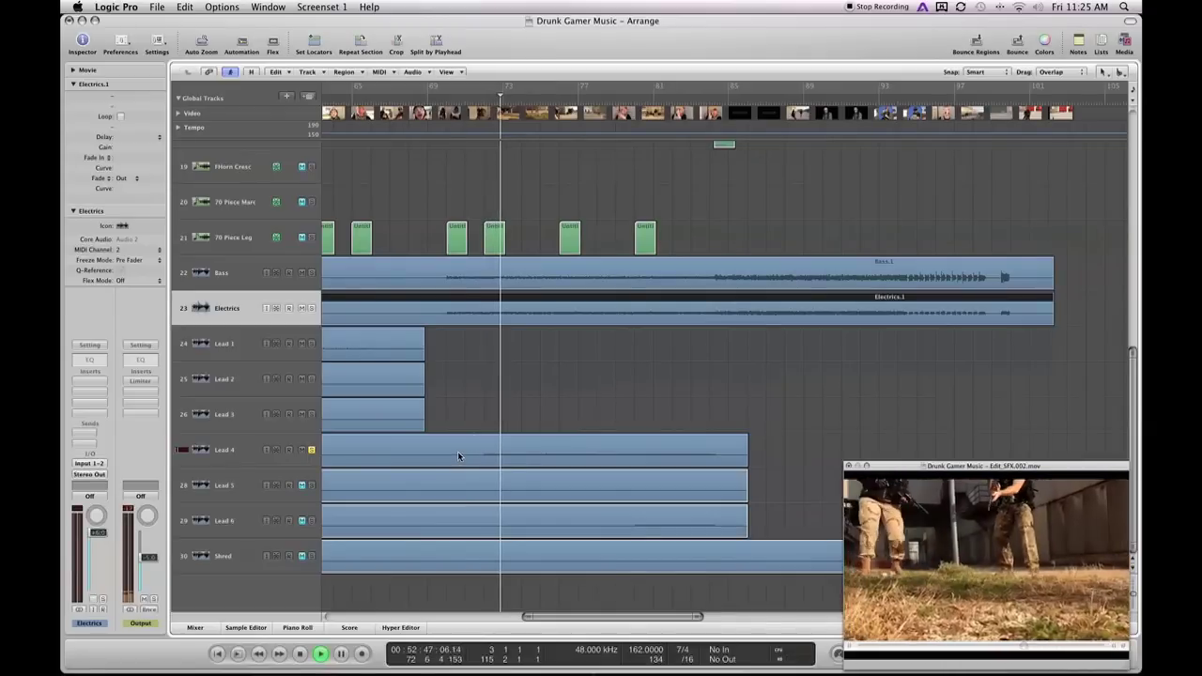
# Solo Lead 5, unmute Lead 6, then clear the solos on Lead 6, 5 and 4.
pyautogui.click(310, 485)
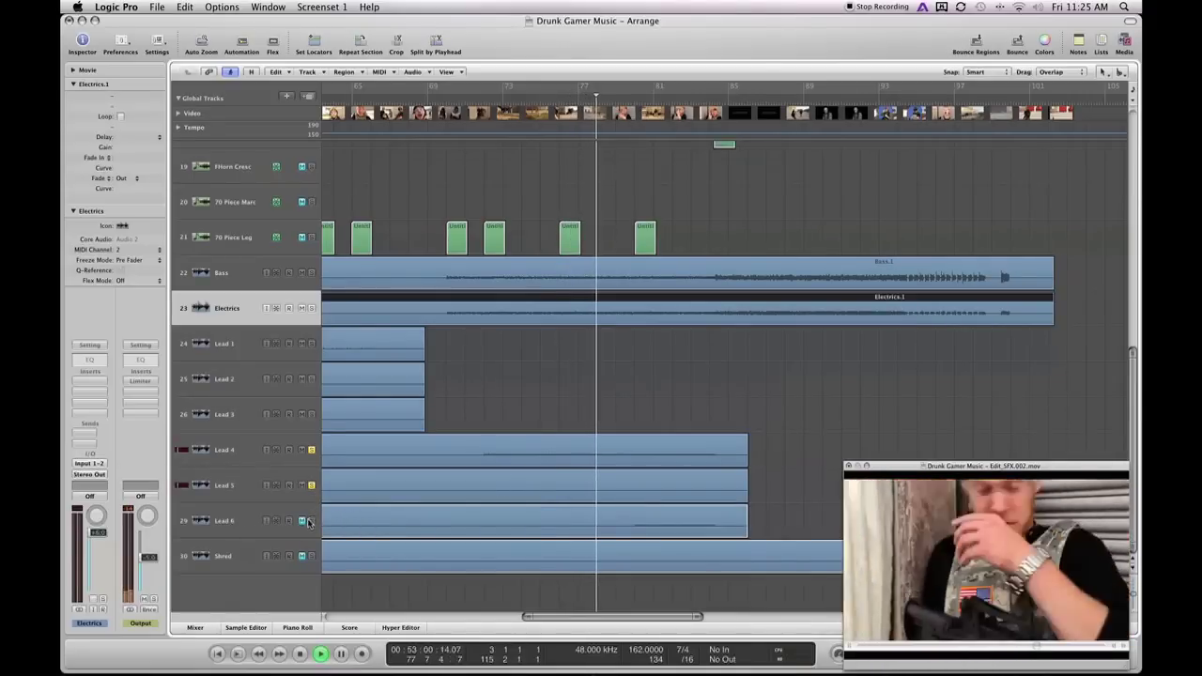
pyautogui.click(302, 524)
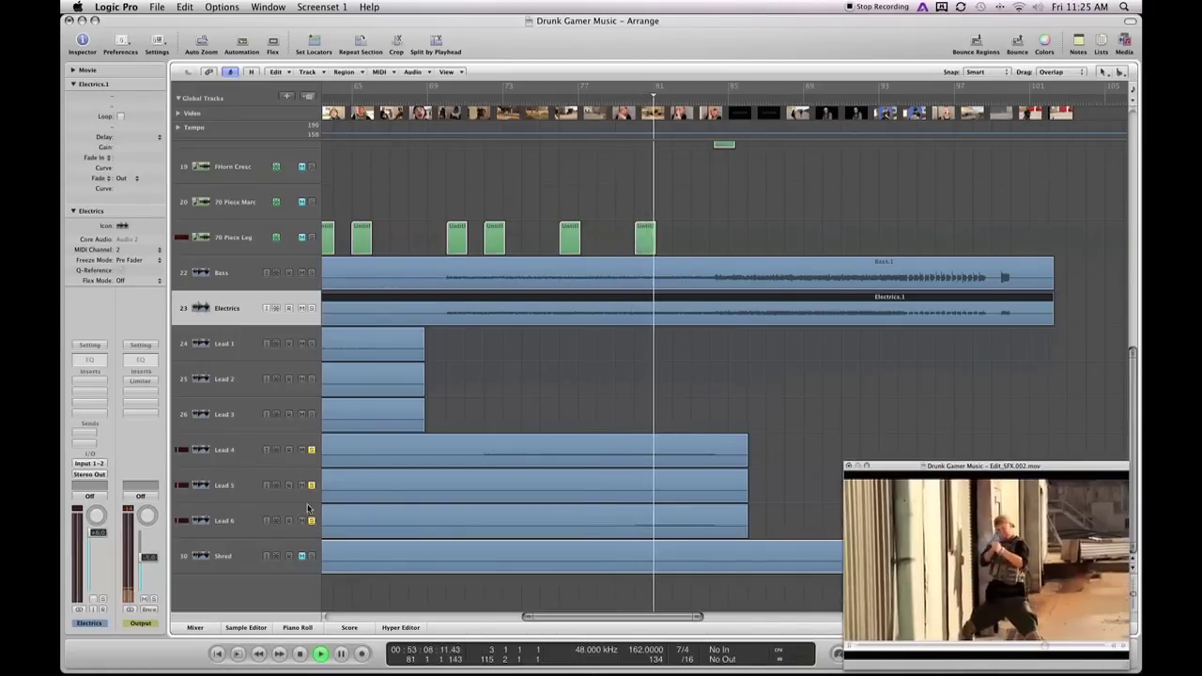
pyautogui.click(311, 522)
pyautogui.click(311, 485)
pyautogui.click(311, 449)
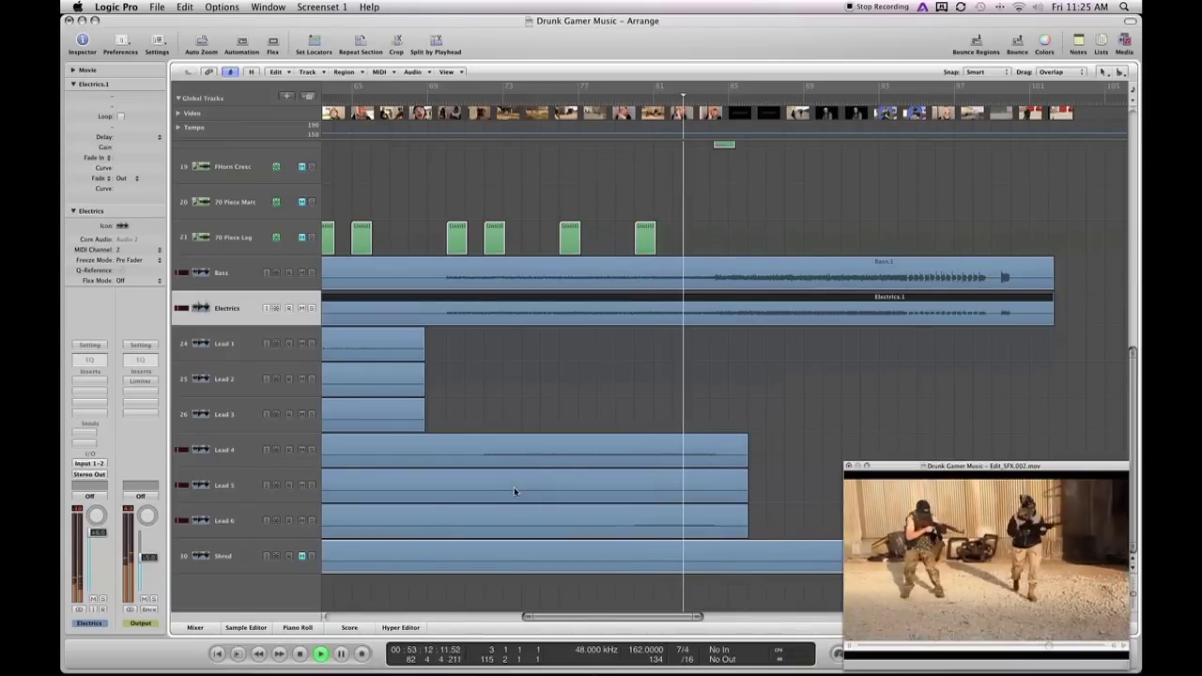
# Stop playback, bring the playhead back to bar 72, and select Lead 4.
pyautogui.hscroll(5, 502, 489)
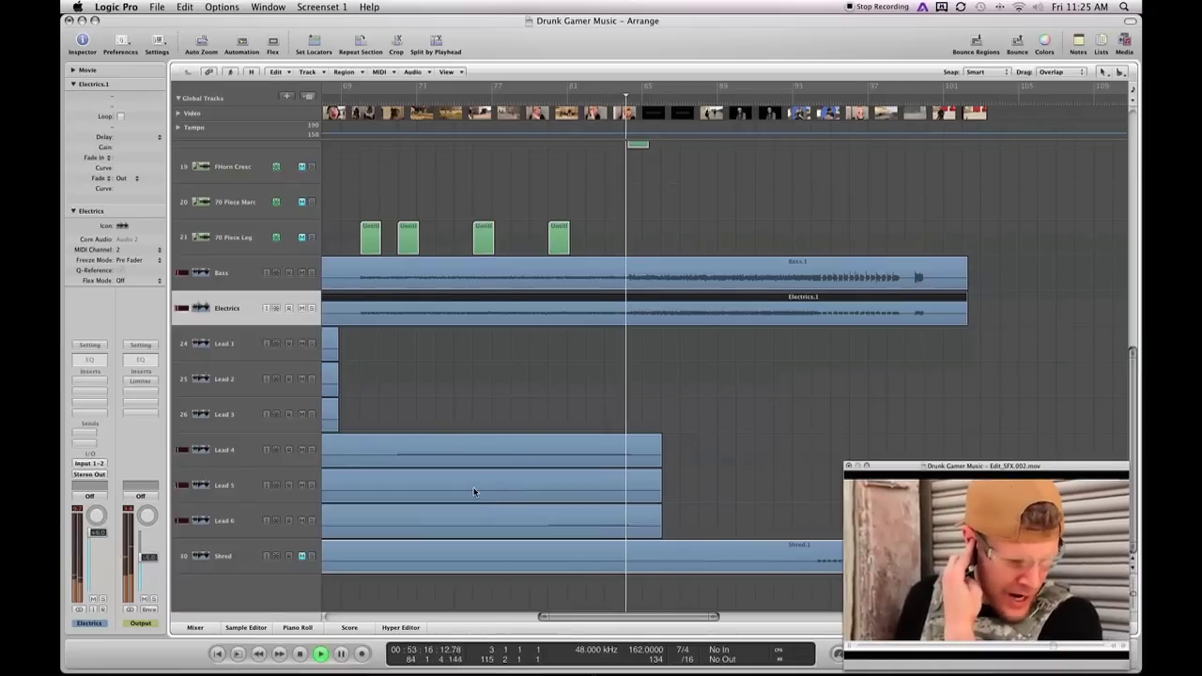
pyautogui.press('space')
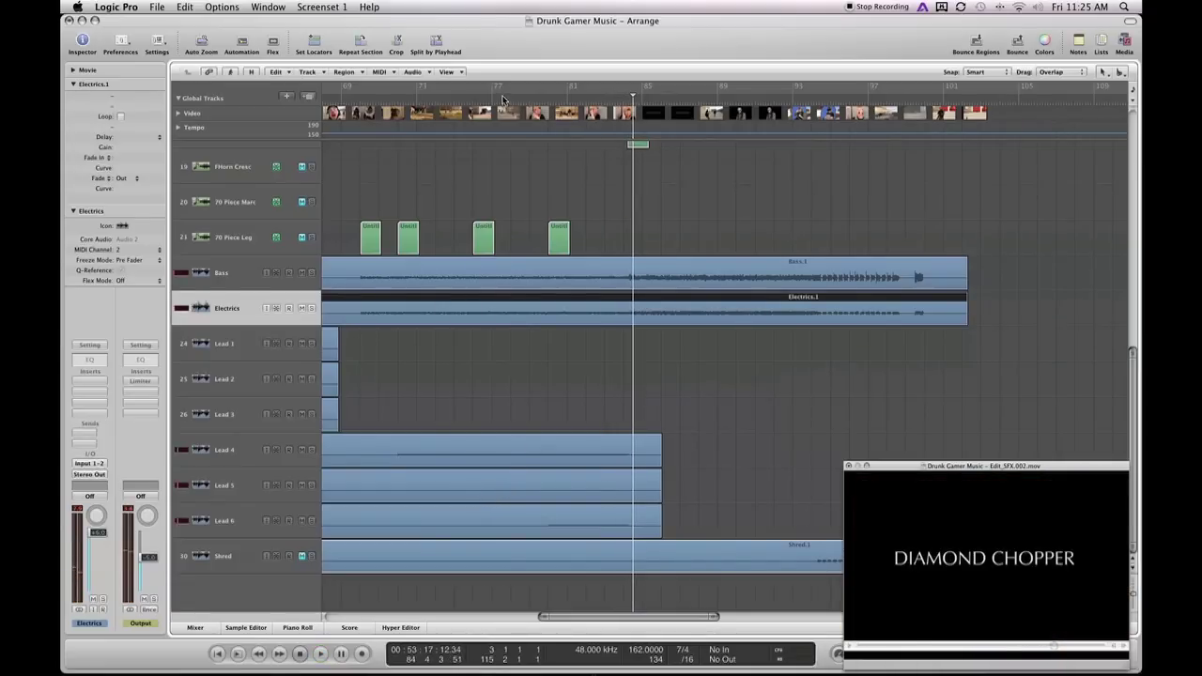
pyautogui.moveTo(504, 97); pyautogui.dragTo(406, 98)
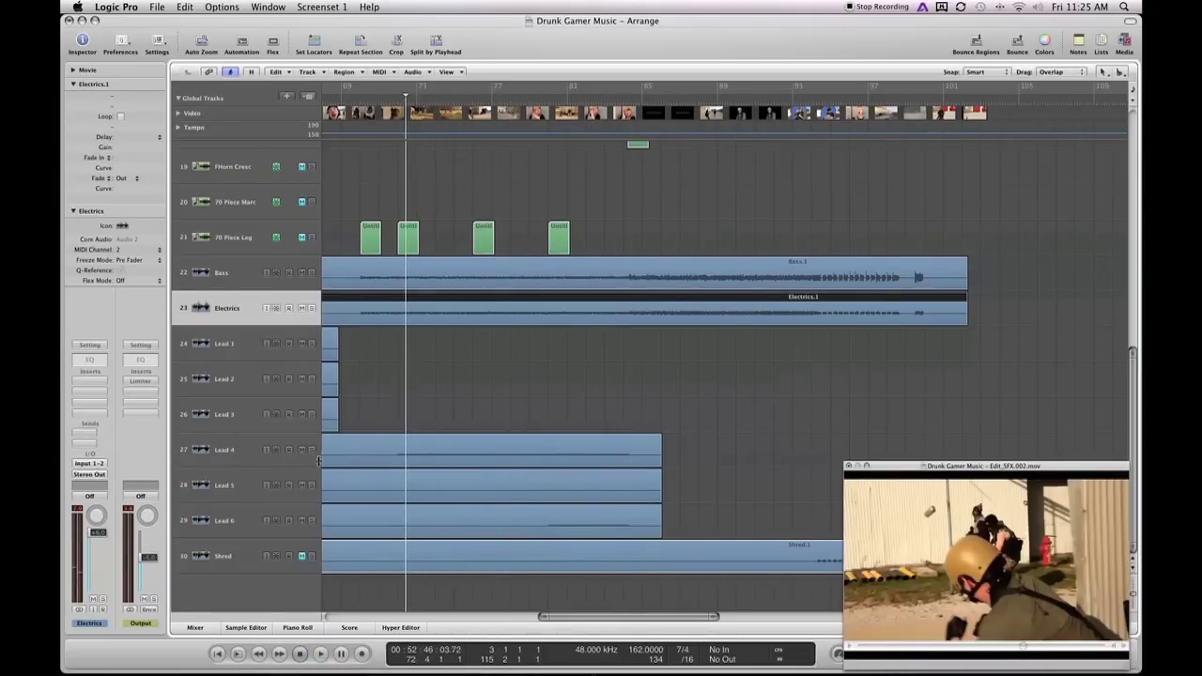
pyautogui.click(206, 450)
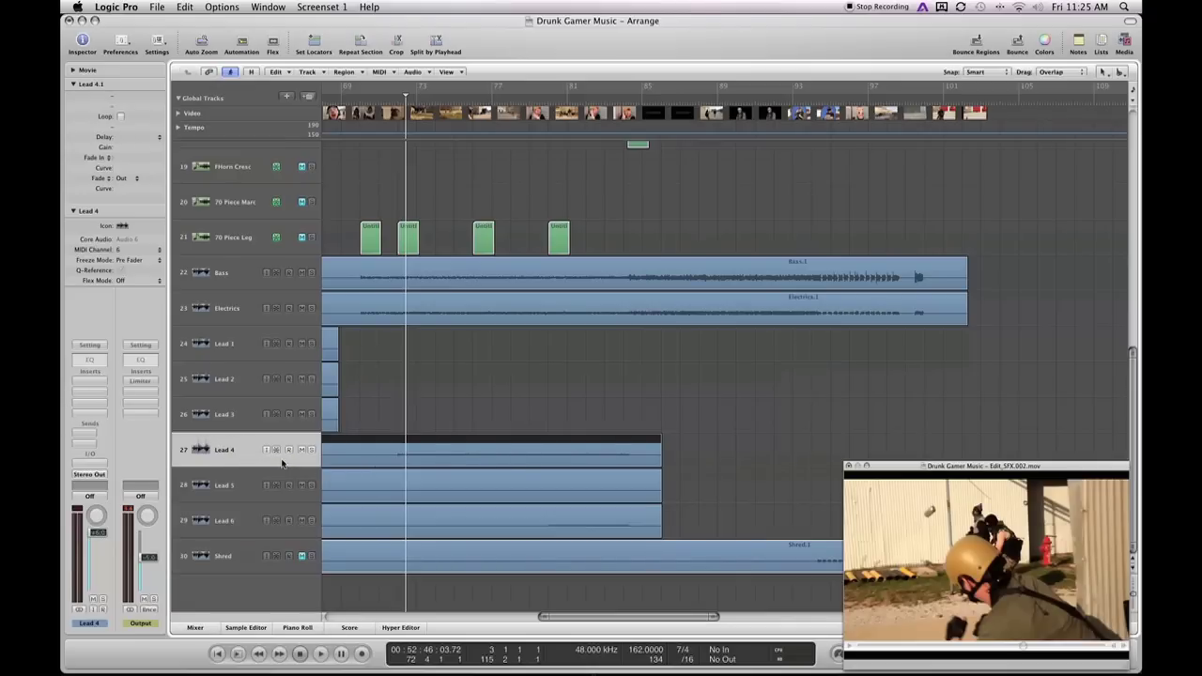
# Insert a stereo Channel EQ from the EQ menu into Lead 4's first insert slot.
pyautogui.click(103, 389)
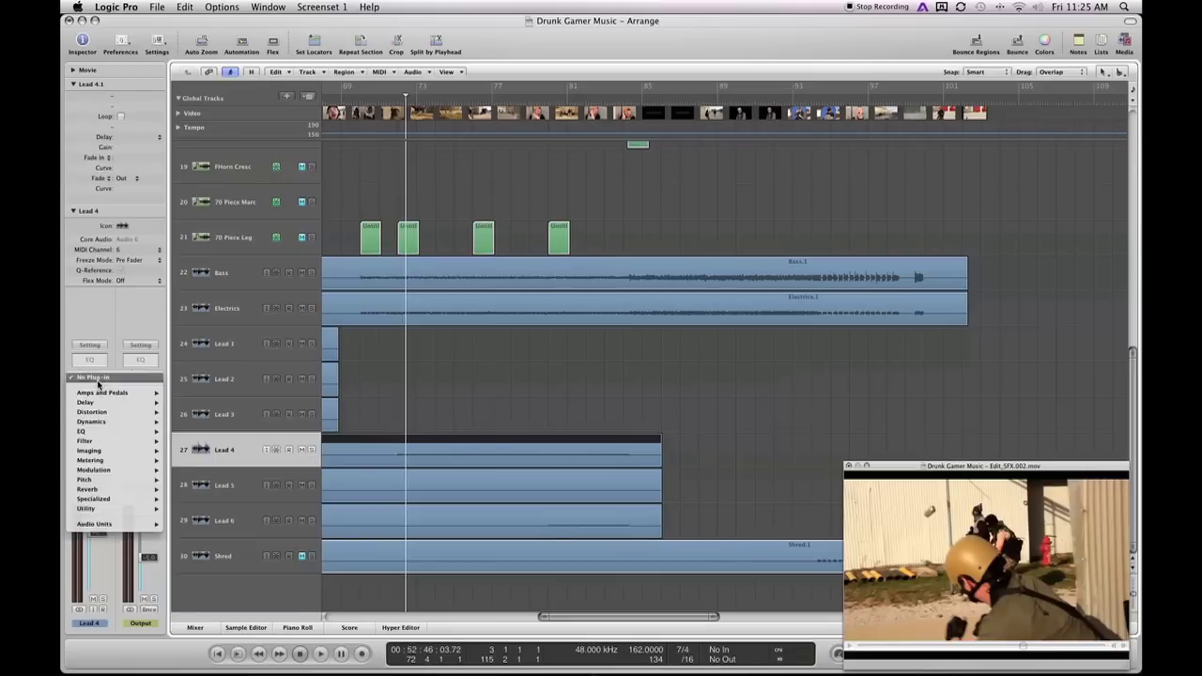
pyautogui.moveTo(112, 432)
pyautogui.moveTo(215, 434)
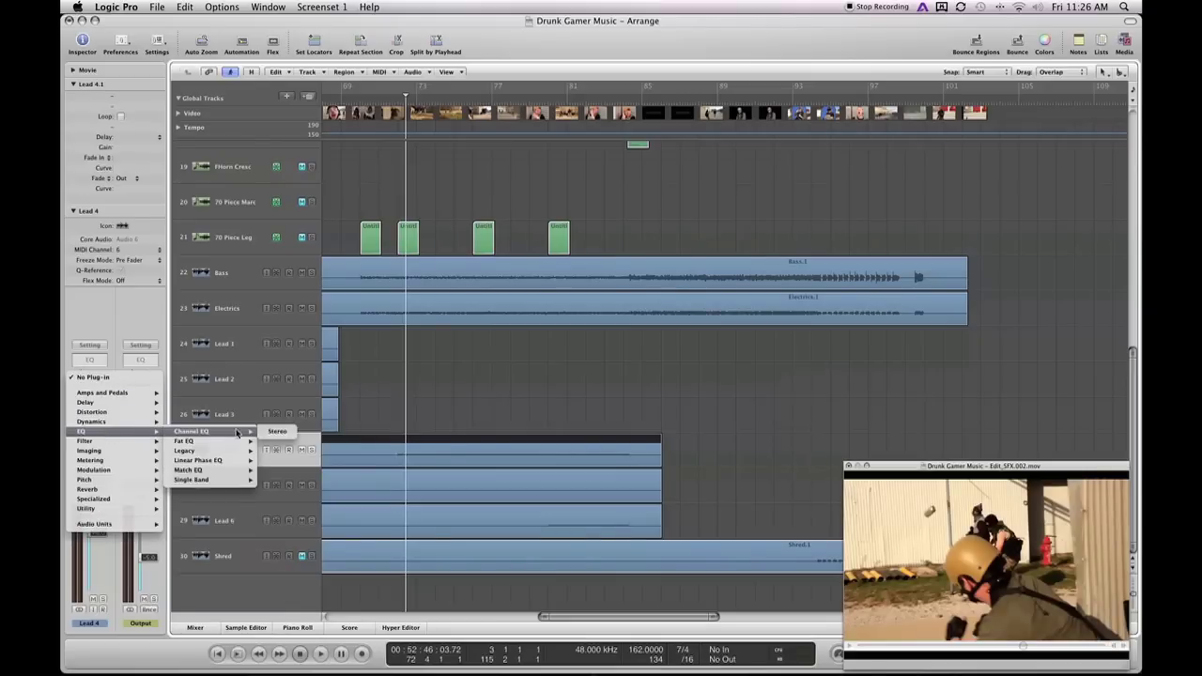
pyautogui.click(274, 435)
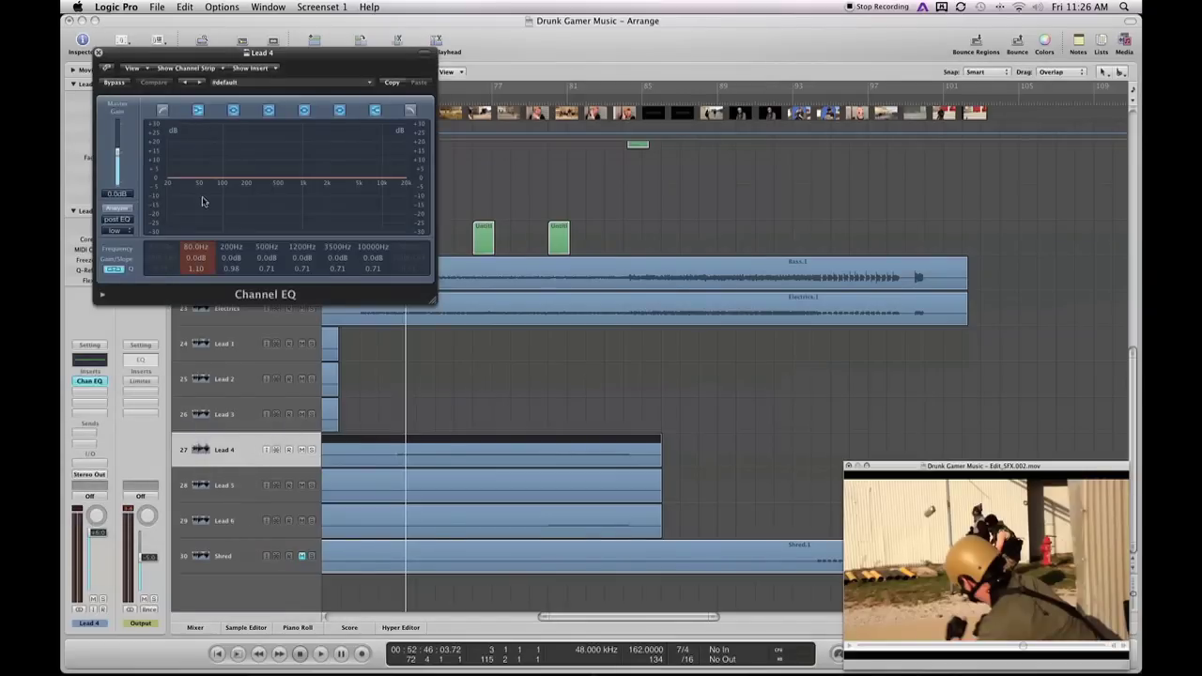
# Cut Lead 4's lows -24 dB at 55 Hz, lift 1260 Hz +2.0 and 5500 Hz +2.5 dB.
pyautogui.moveTo(198, 183); pyautogui.dragTo(188, 235)
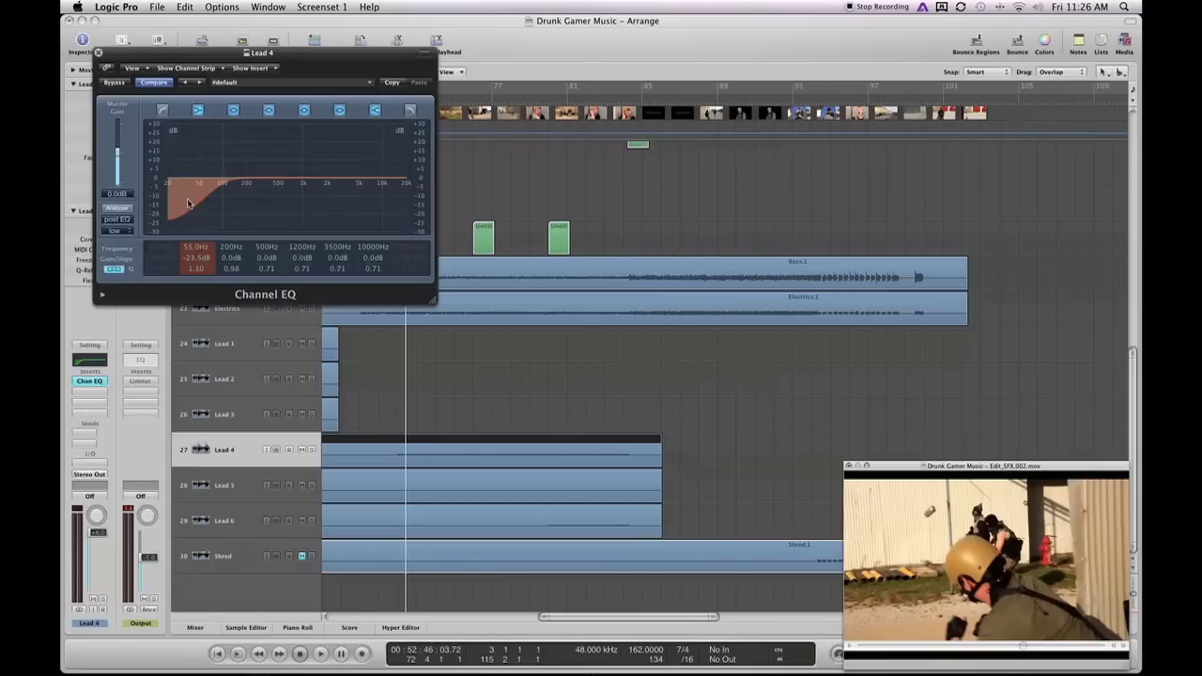
pyautogui.moveTo(190, 208); pyautogui.dragTo(185, 207)
pyautogui.moveTo(336, 181); pyautogui.dragTo(310, 178)
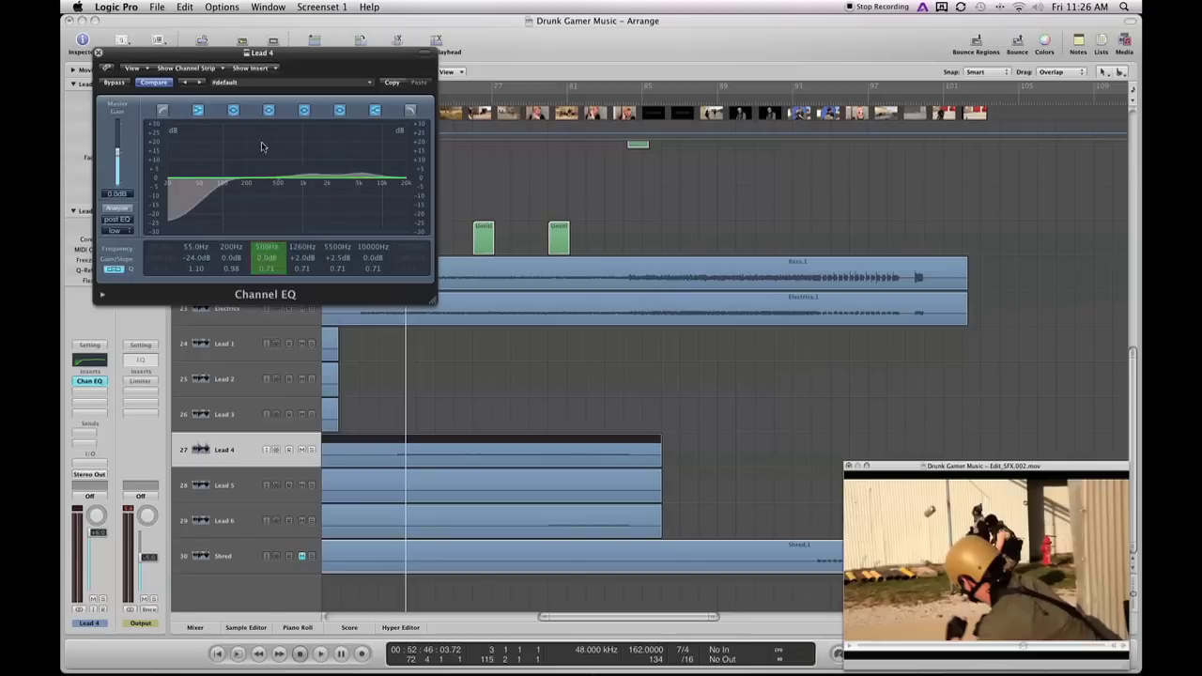
pyautogui.click(98, 53)
# Select the Lead 4 track, move the playhead slightly earlier and start playback.
pyautogui.click(291, 307)
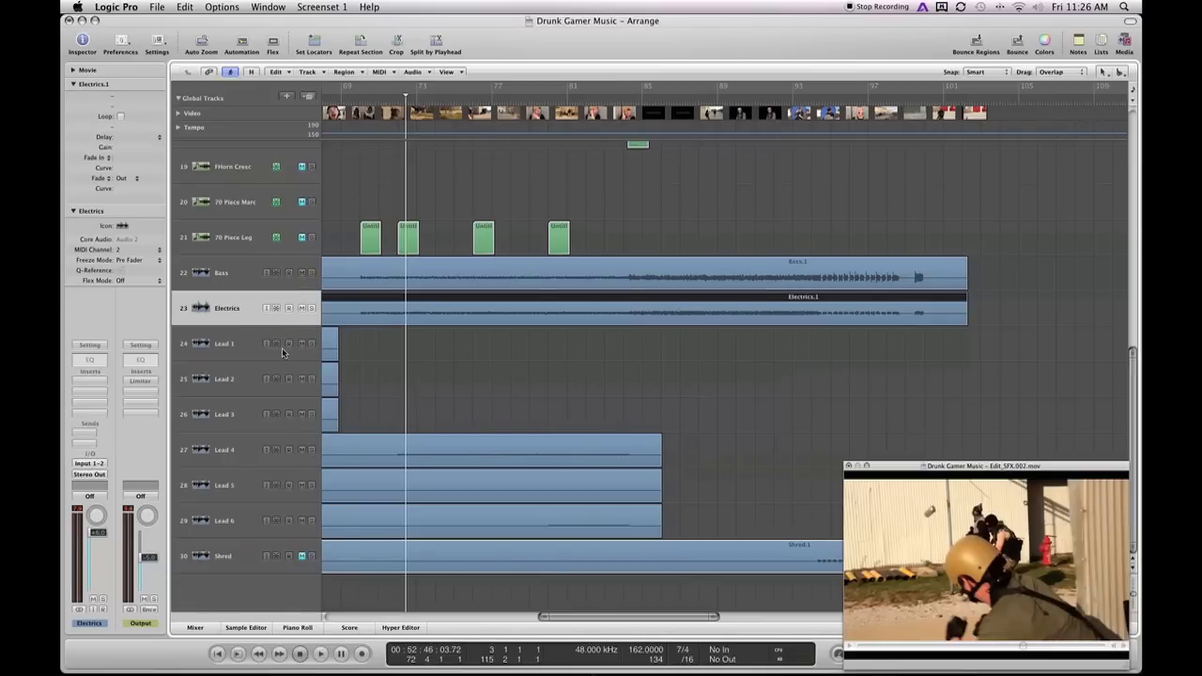
pyautogui.click(263, 460)
pyautogui.click(396, 98)
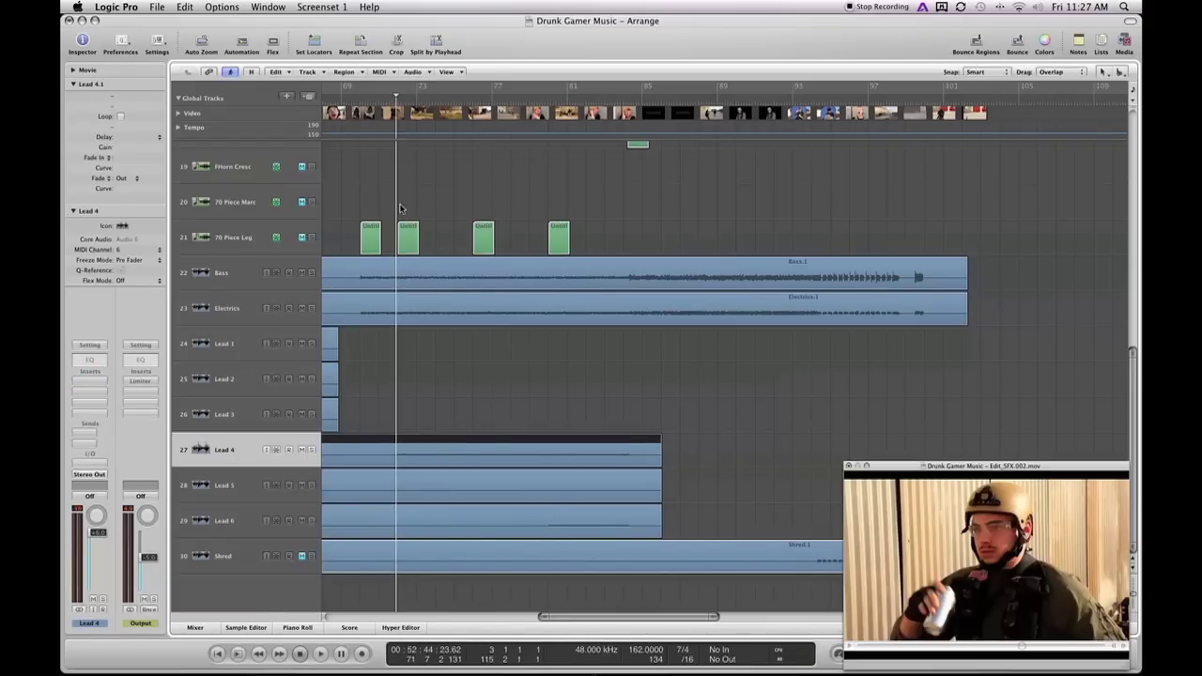
pyautogui.click(394, 98)
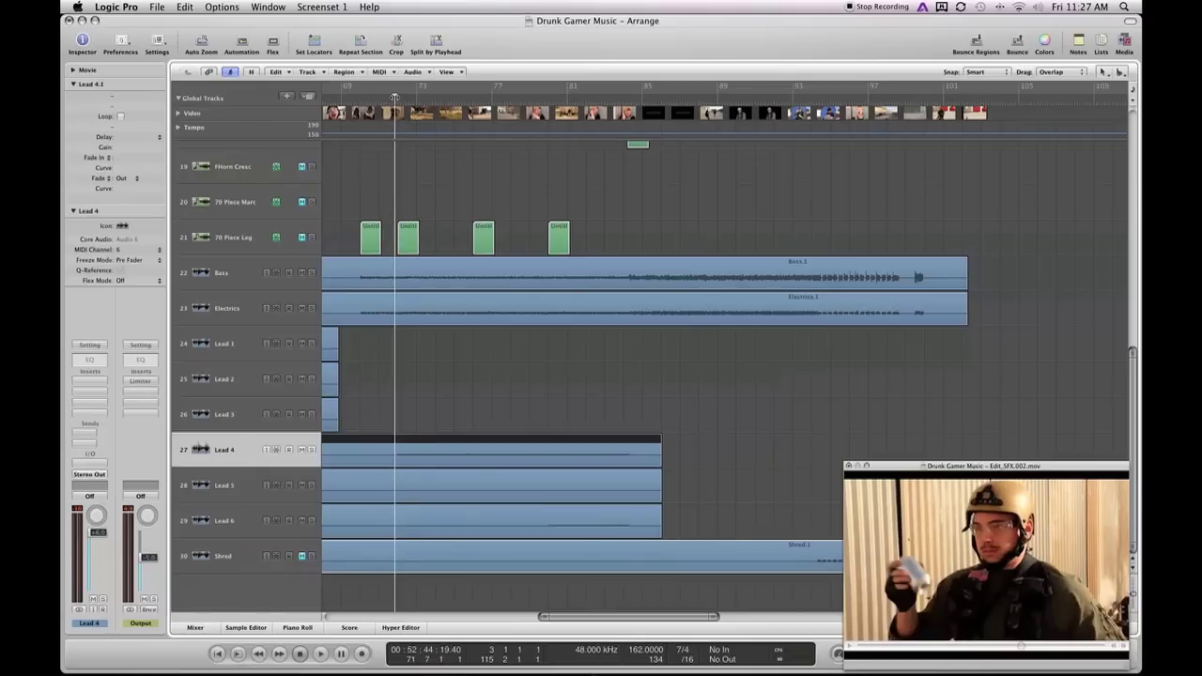
pyautogui.press('space')
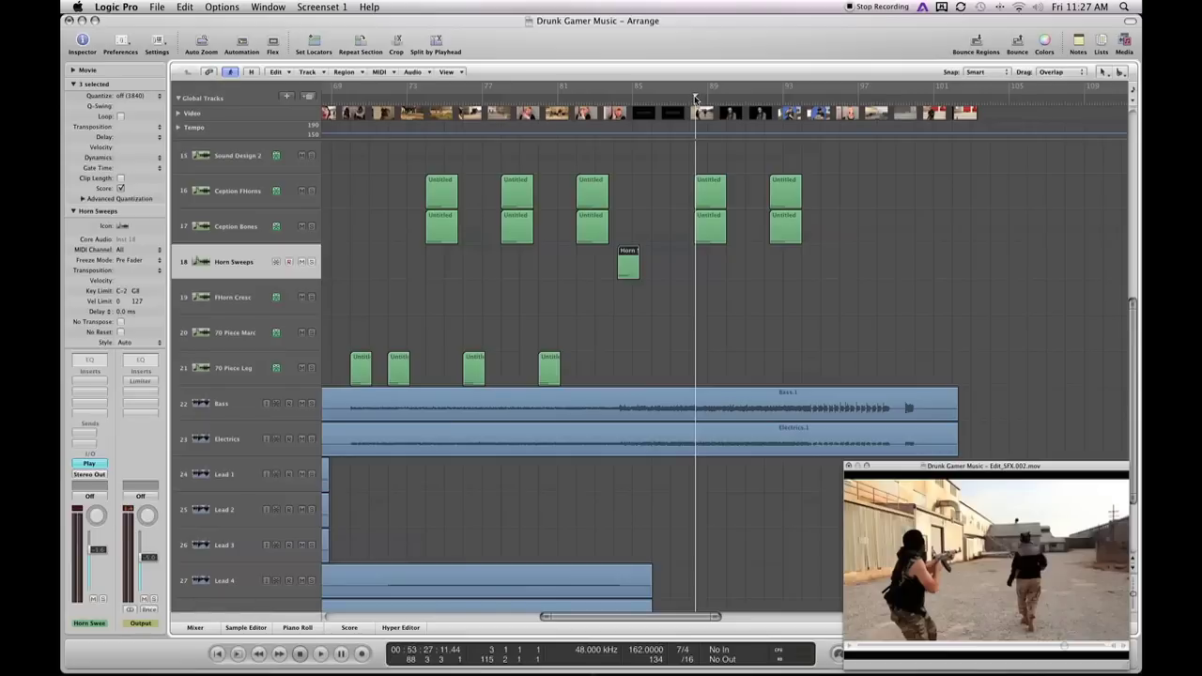
pyautogui.press('space')
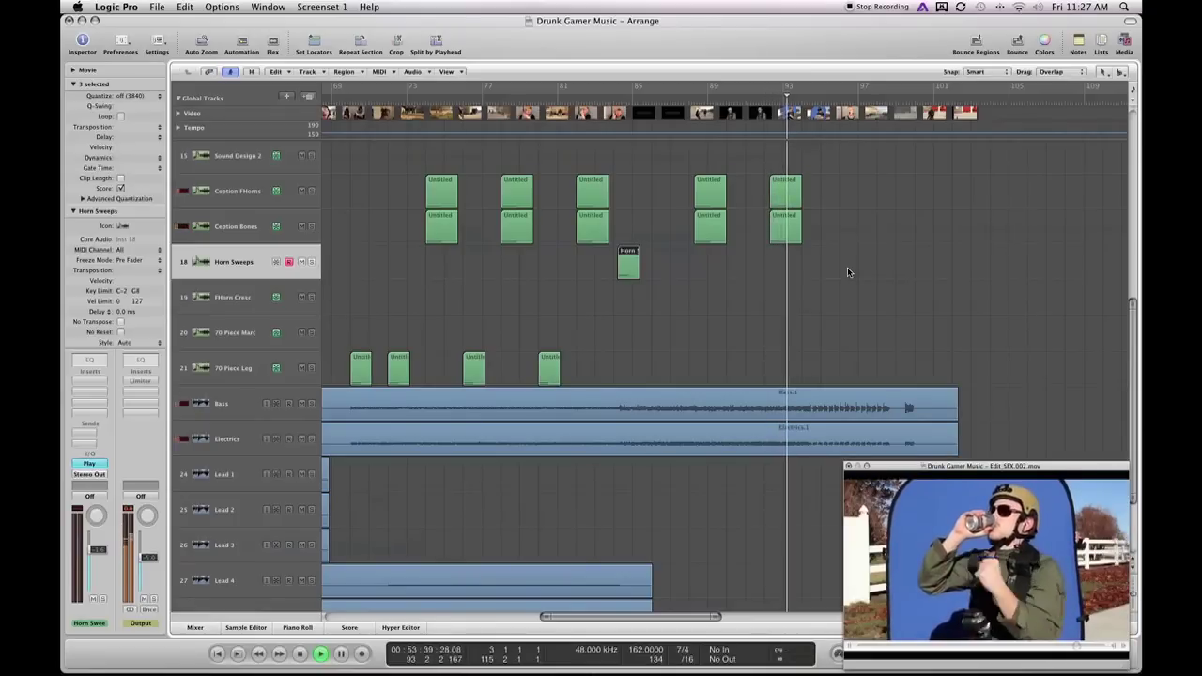
# Play the arrangement from around bar 95 against the synced video.
pyautogui.scroll(5, 848, 272)
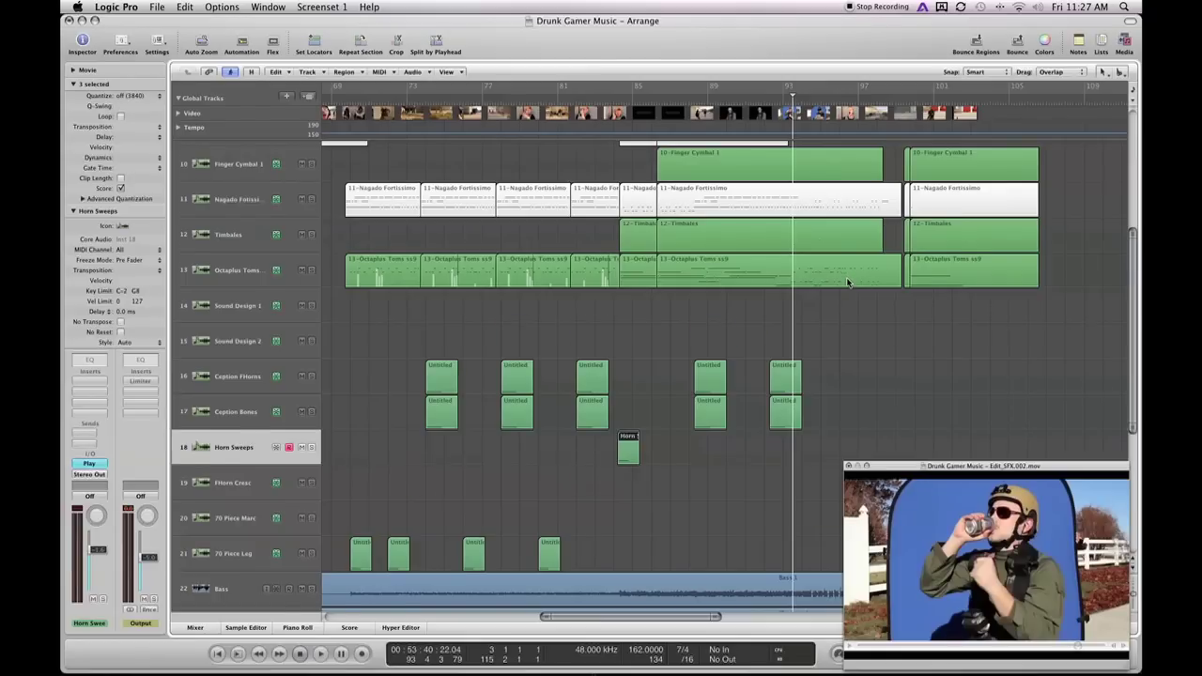
pyautogui.scroll(-3, 848, 282)
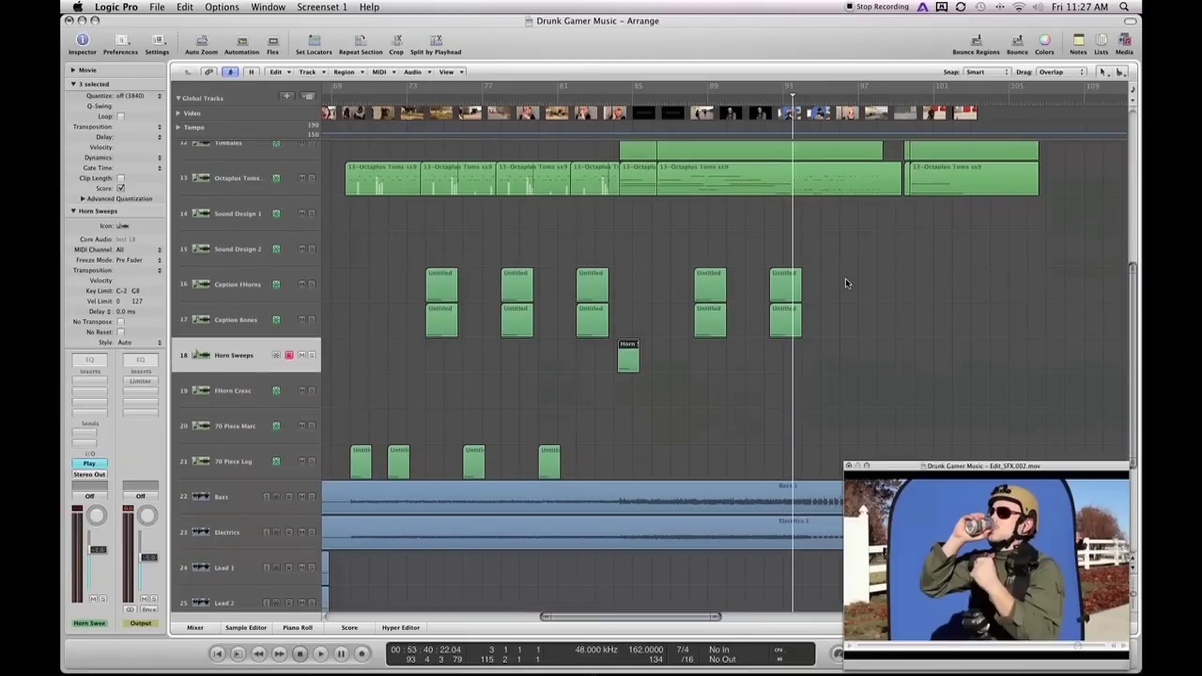
pyautogui.doubleClick(823, 99)
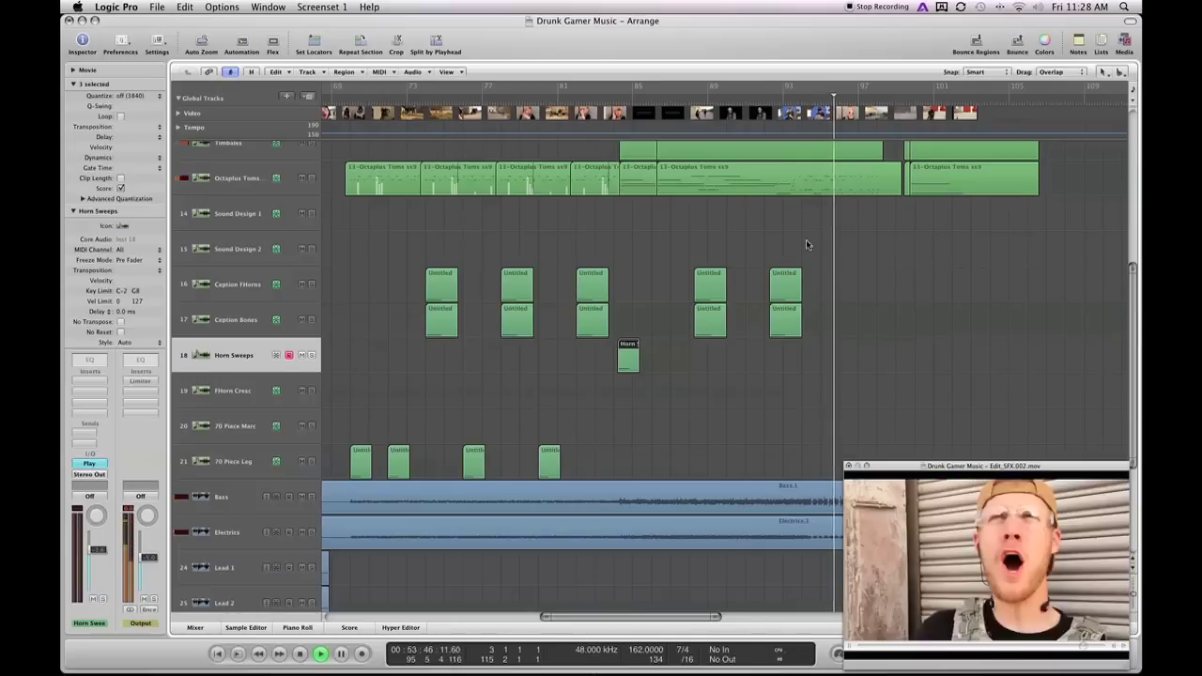
pyautogui.hscroll(2, 746, 247)
pyautogui.scroll(-7, 714, 376)
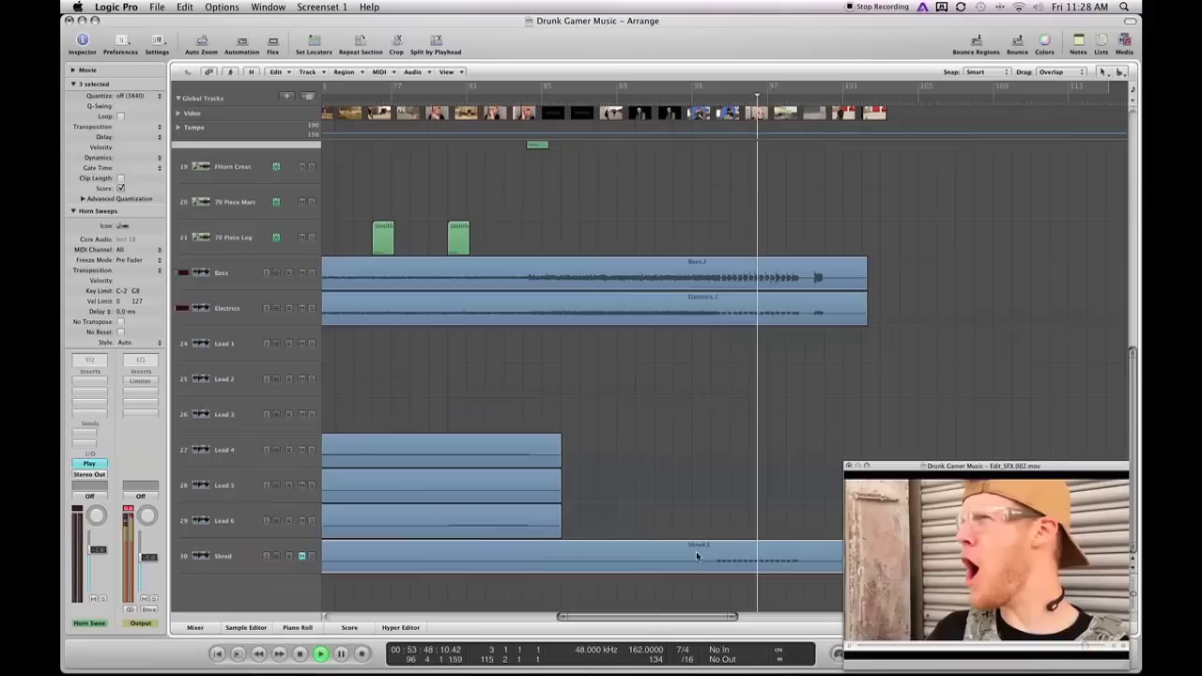
pyautogui.scroll(3, 638, 535)
pyautogui.scroll(-3, 601, 521)
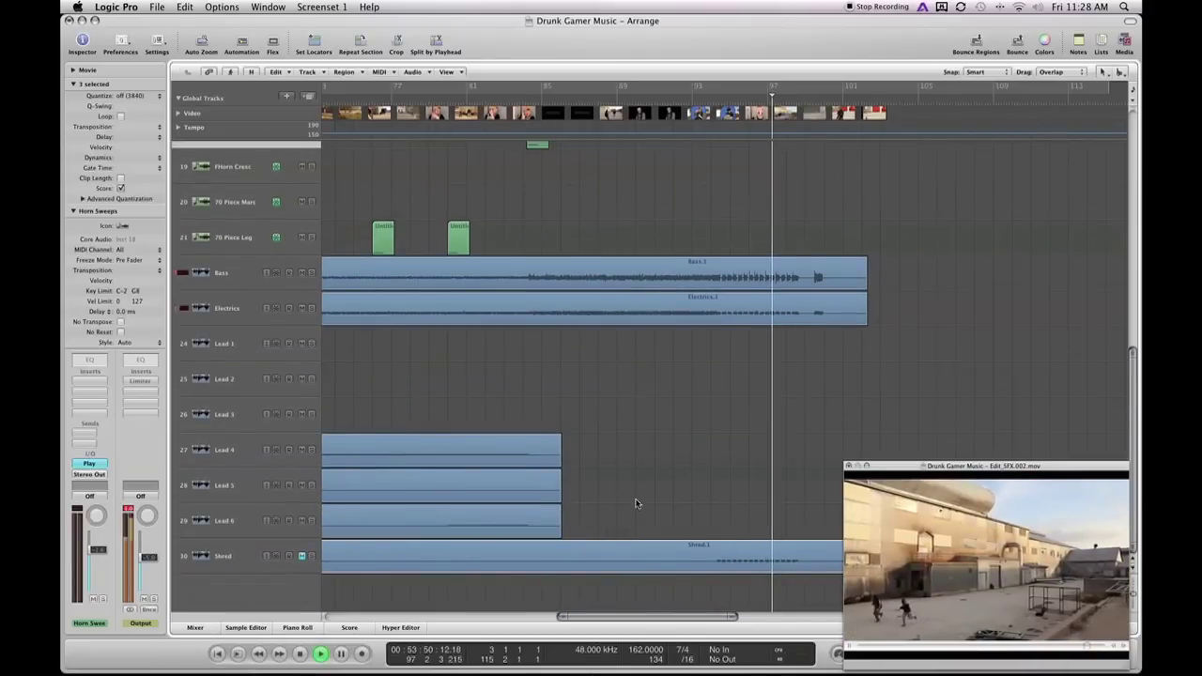
pyautogui.press('space')
pyautogui.click(282, 557)
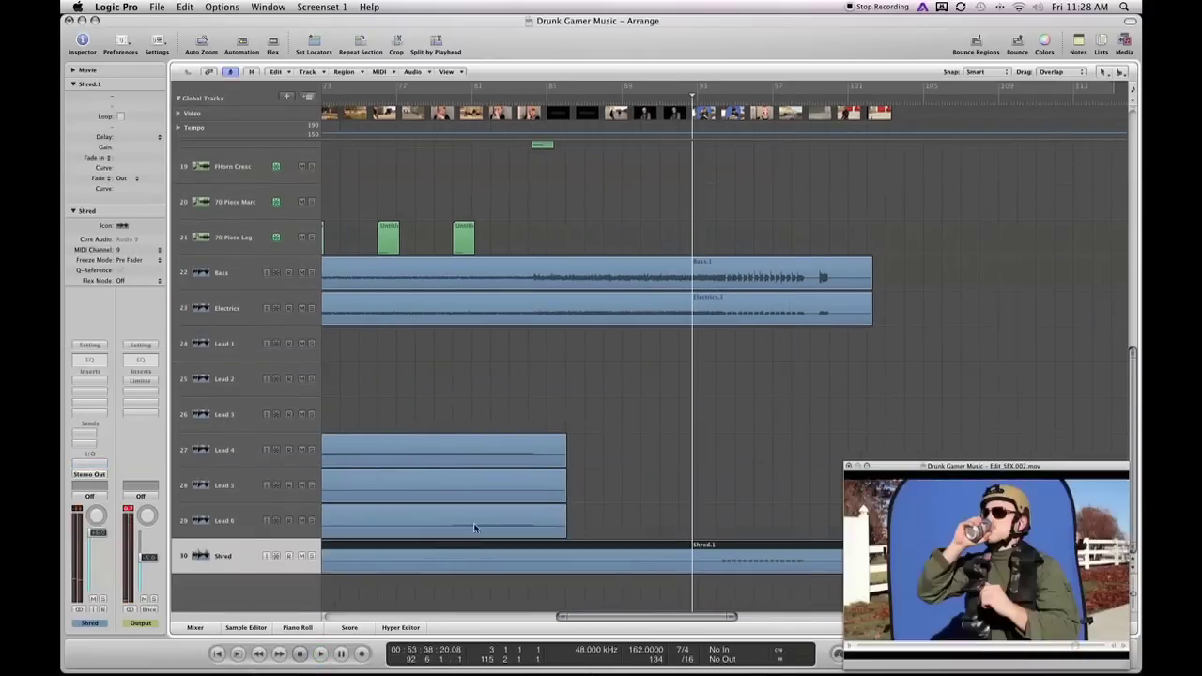
pyautogui.click(727, 92)
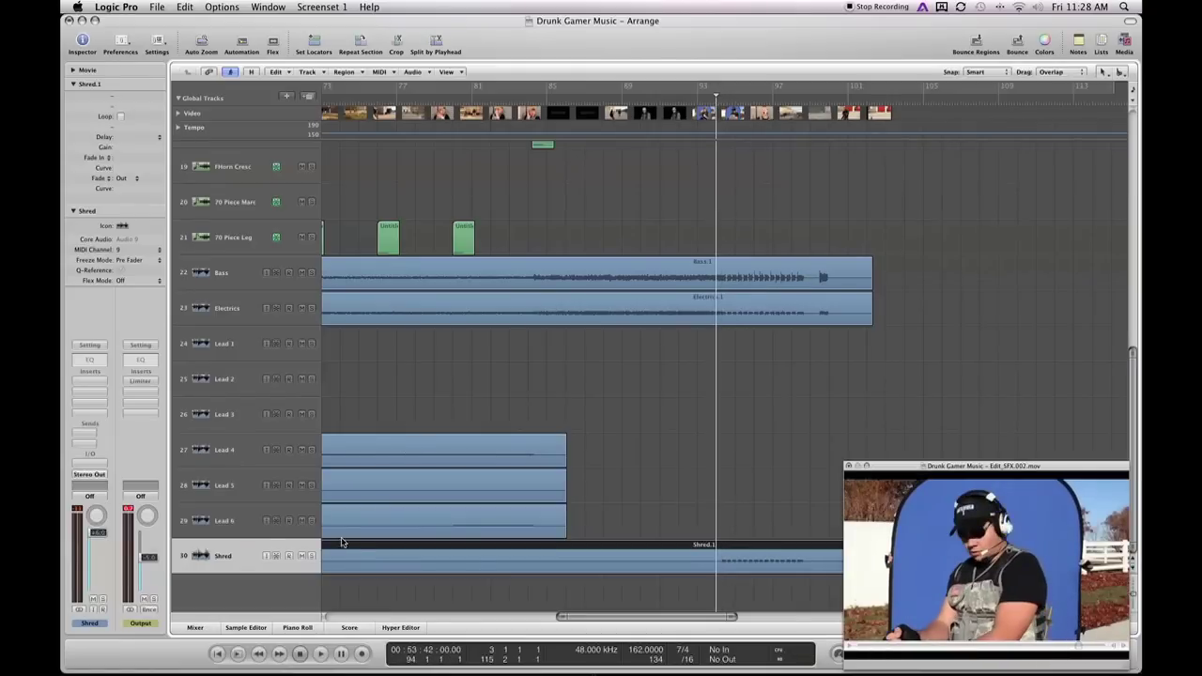
pyautogui.press('space')
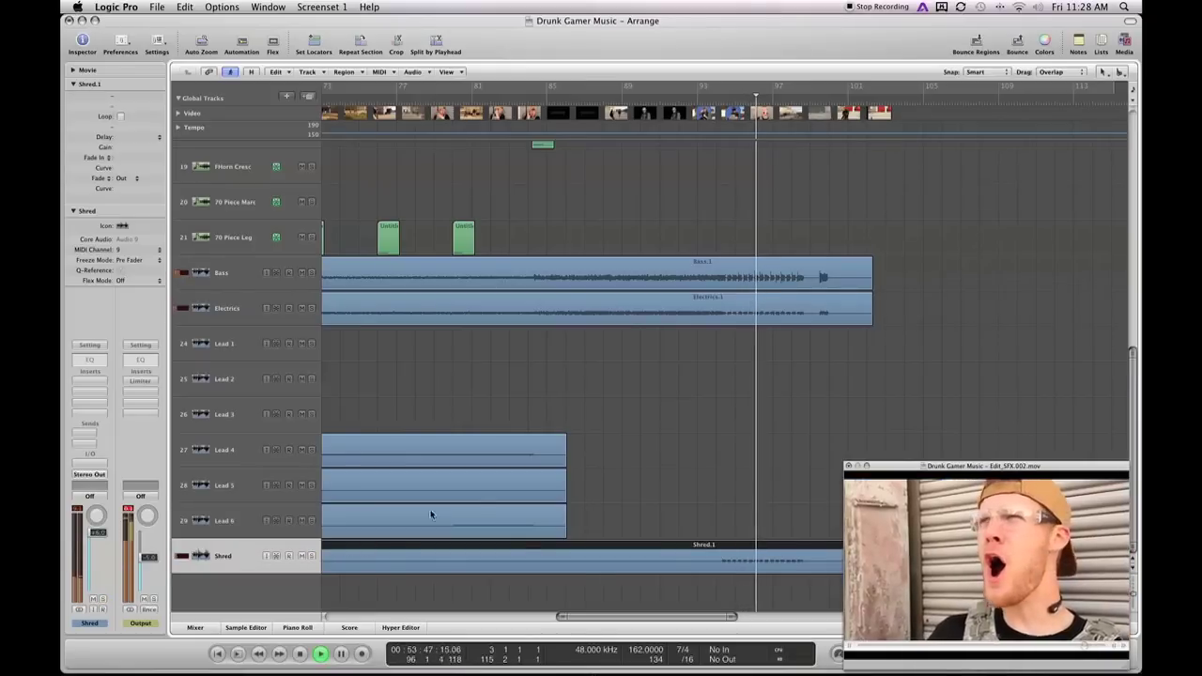
pyautogui.hscroll(2, 485, 480)
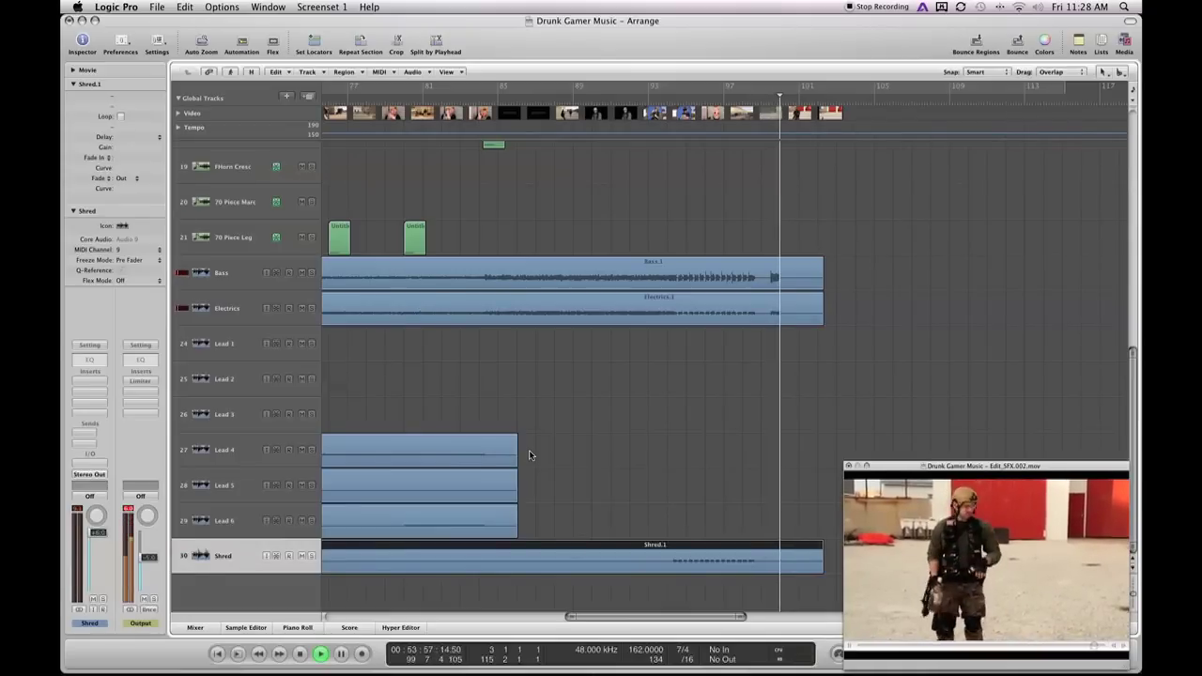
pyautogui.press('space')
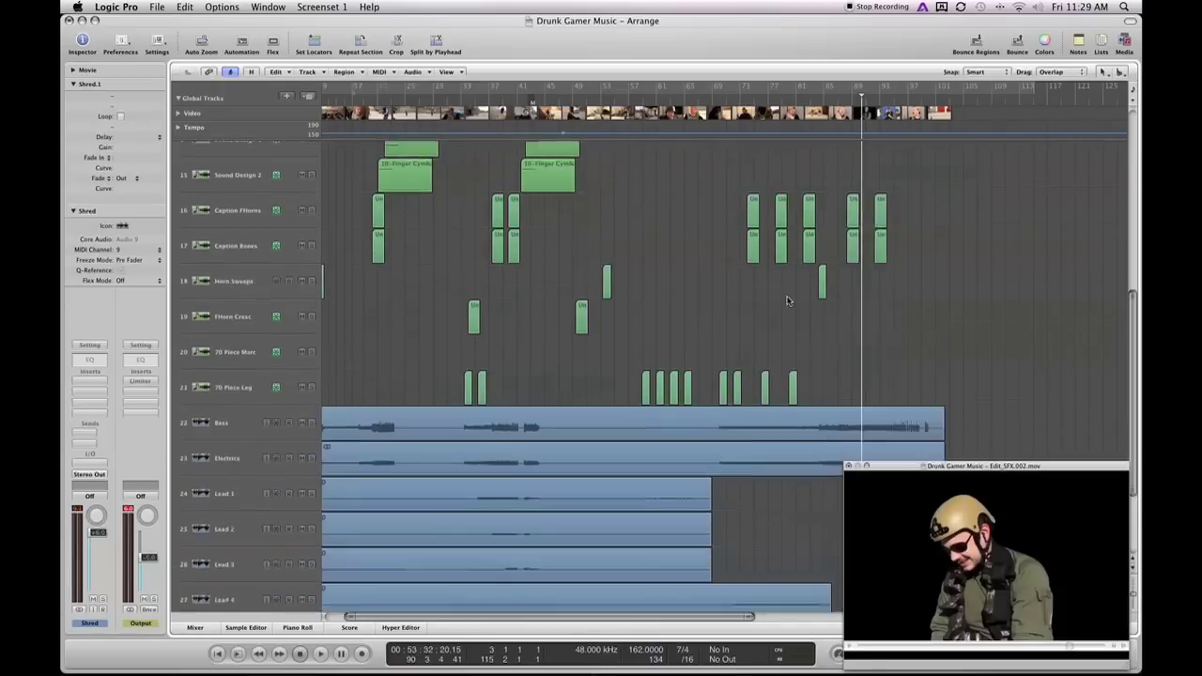
pyautogui.scroll(-2, 789, 301)
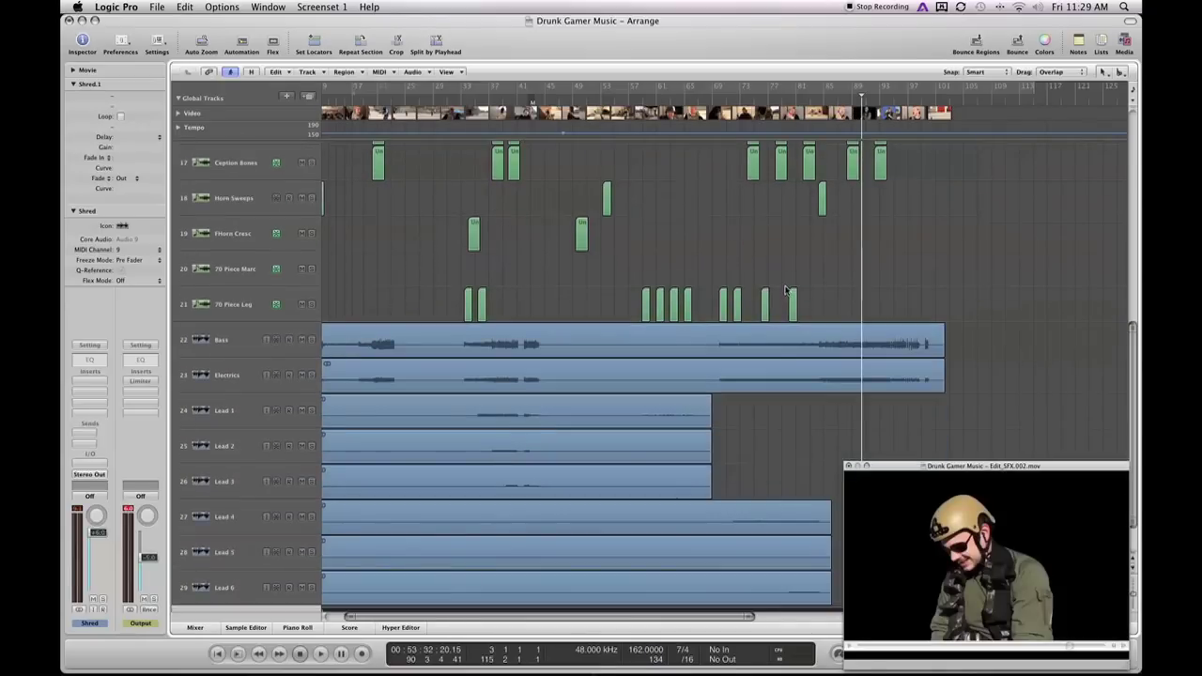
pyautogui.click(885, 104)
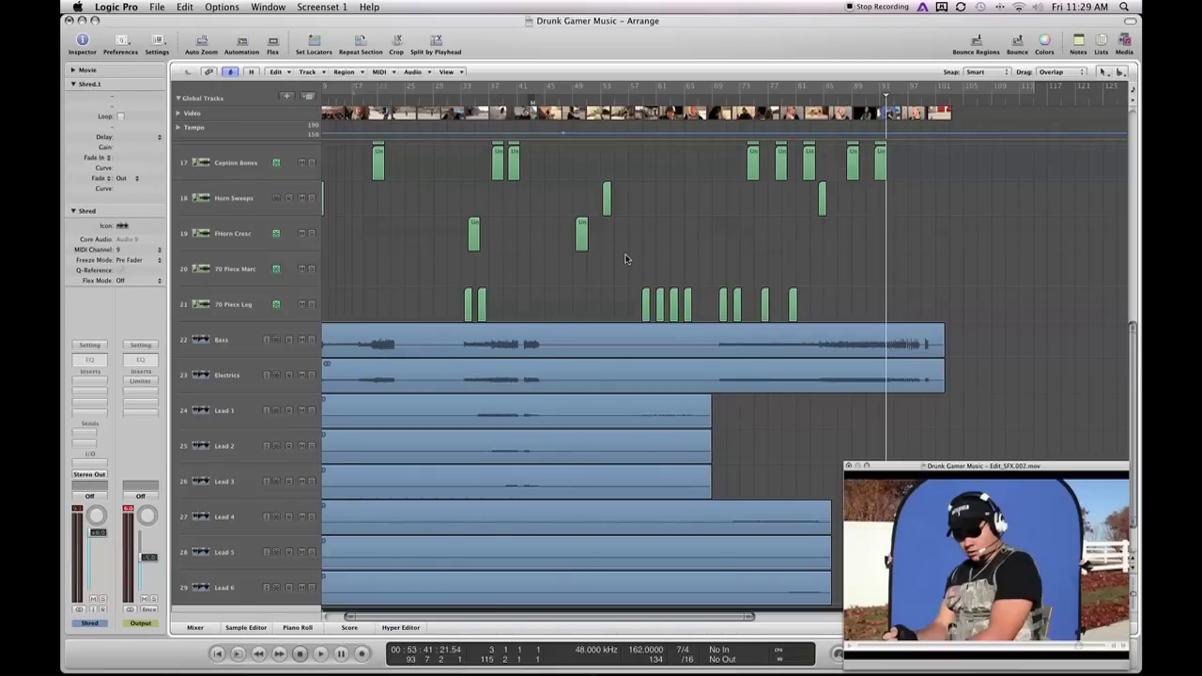
pyautogui.scroll(10, 627, 259)
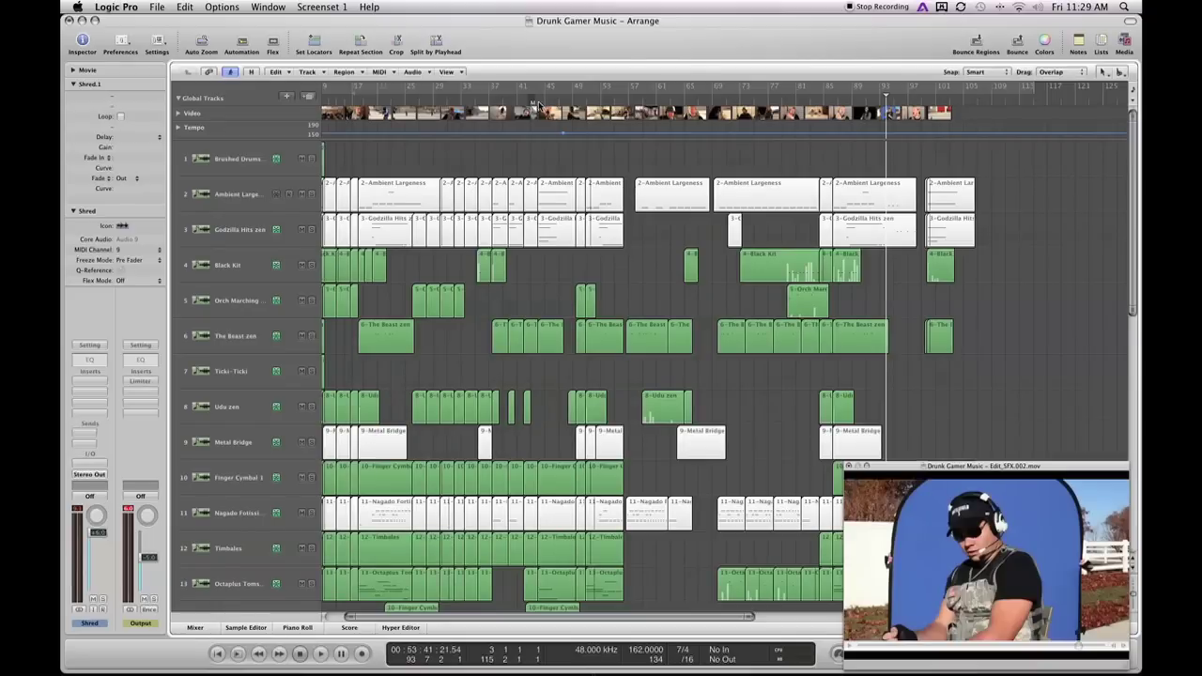
pyautogui.click(534, 101)
pyautogui.click(486, 99)
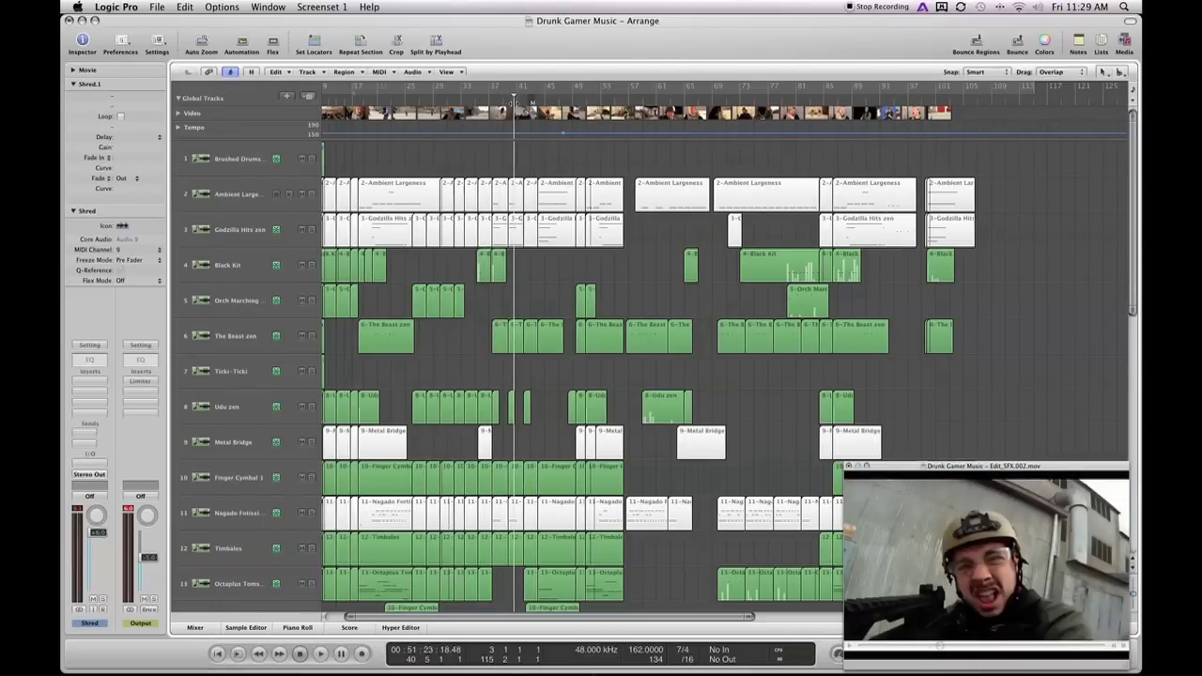
pyautogui.press('space')
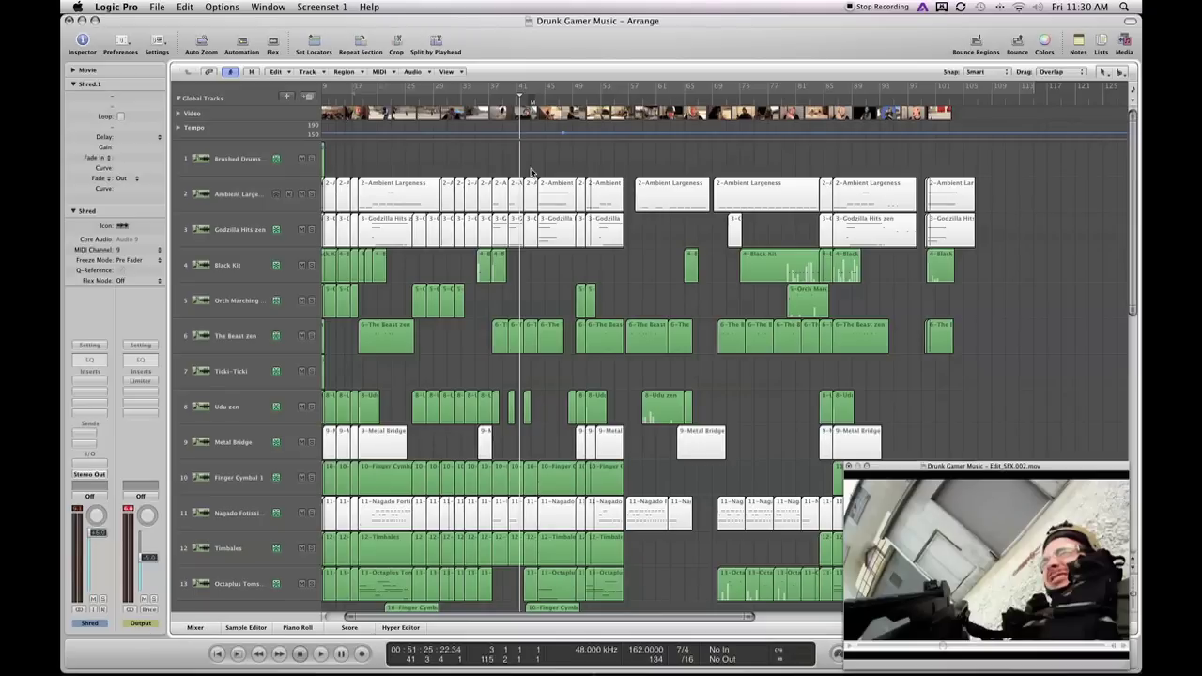
pyautogui.click(478, 99)
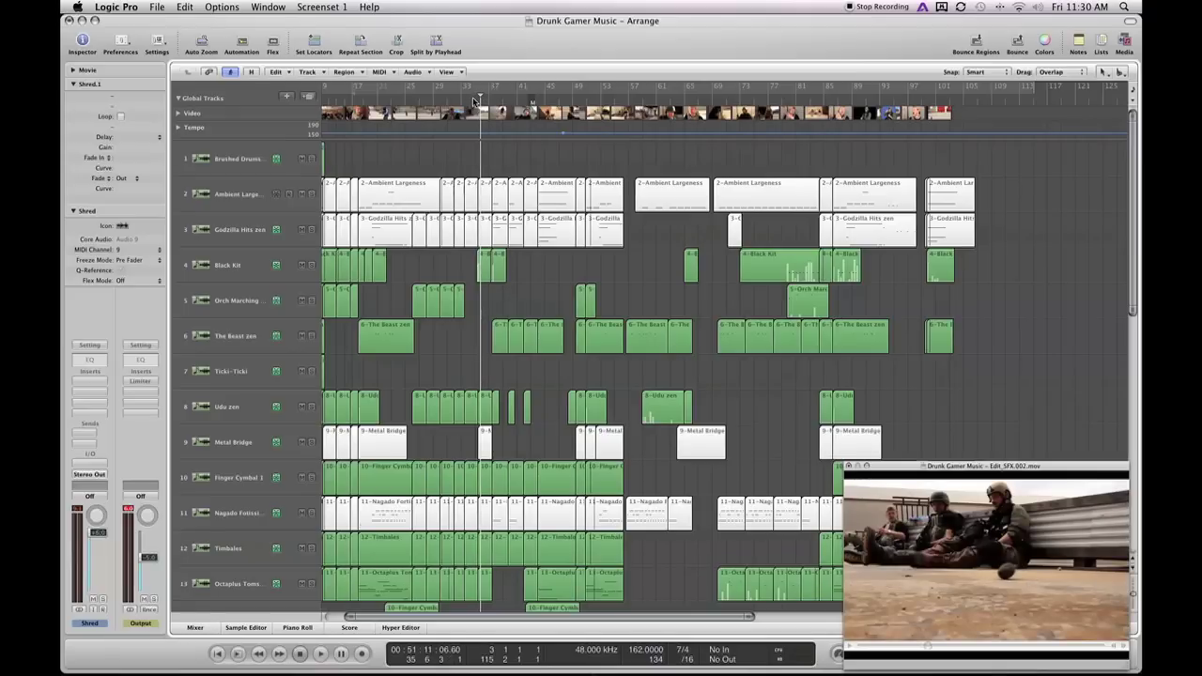
pyautogui.moveTo(670, 99); pyautogui.dragTo(742, 100)
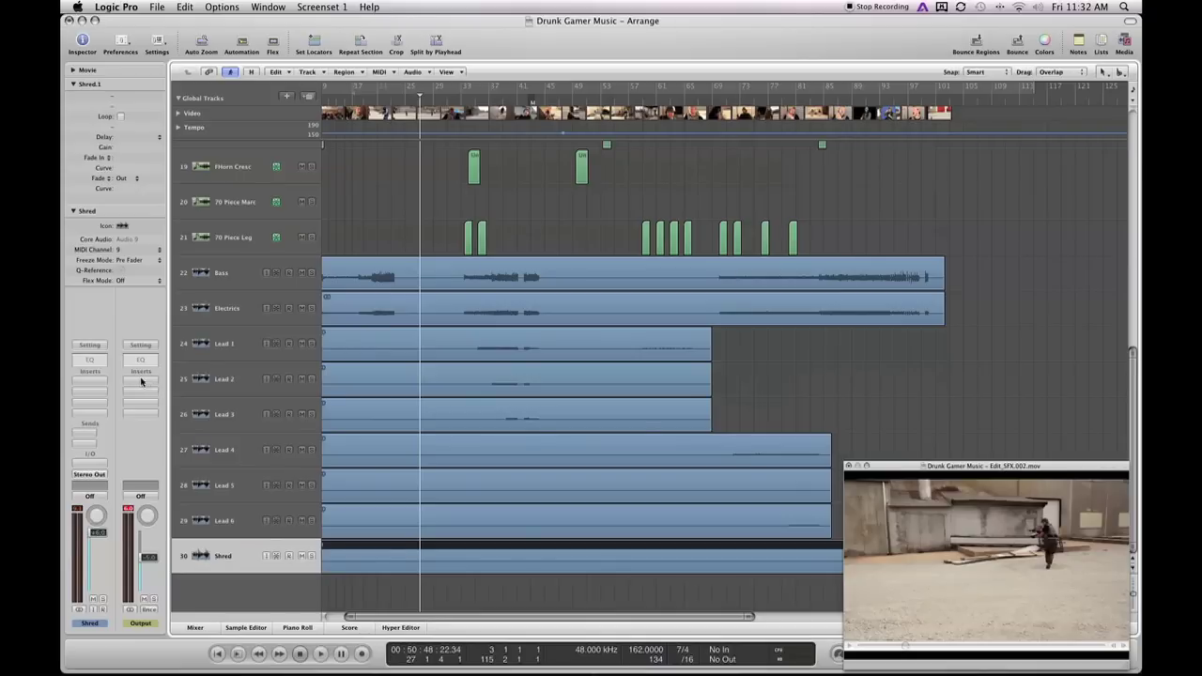
pyautogui.click(141, 380)
# Insert a stereo Channel EQ on the Output bus.
pyautogui.moveTo(147, 412)
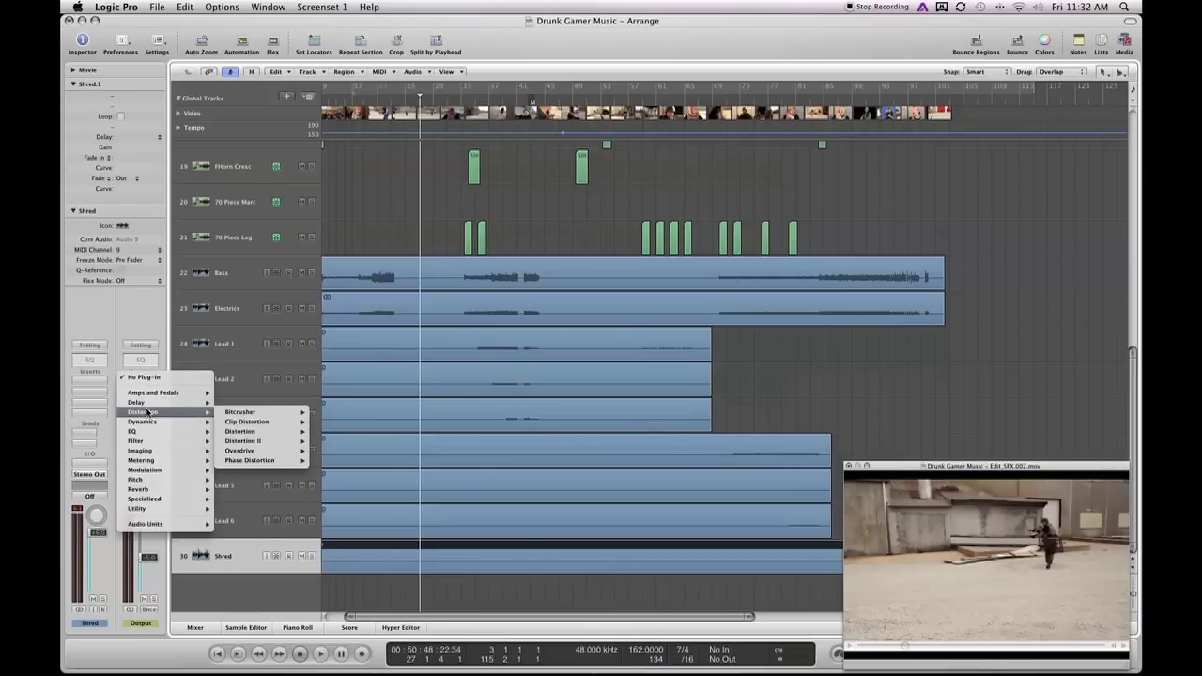
pyautogui.moveTo(275, 432)
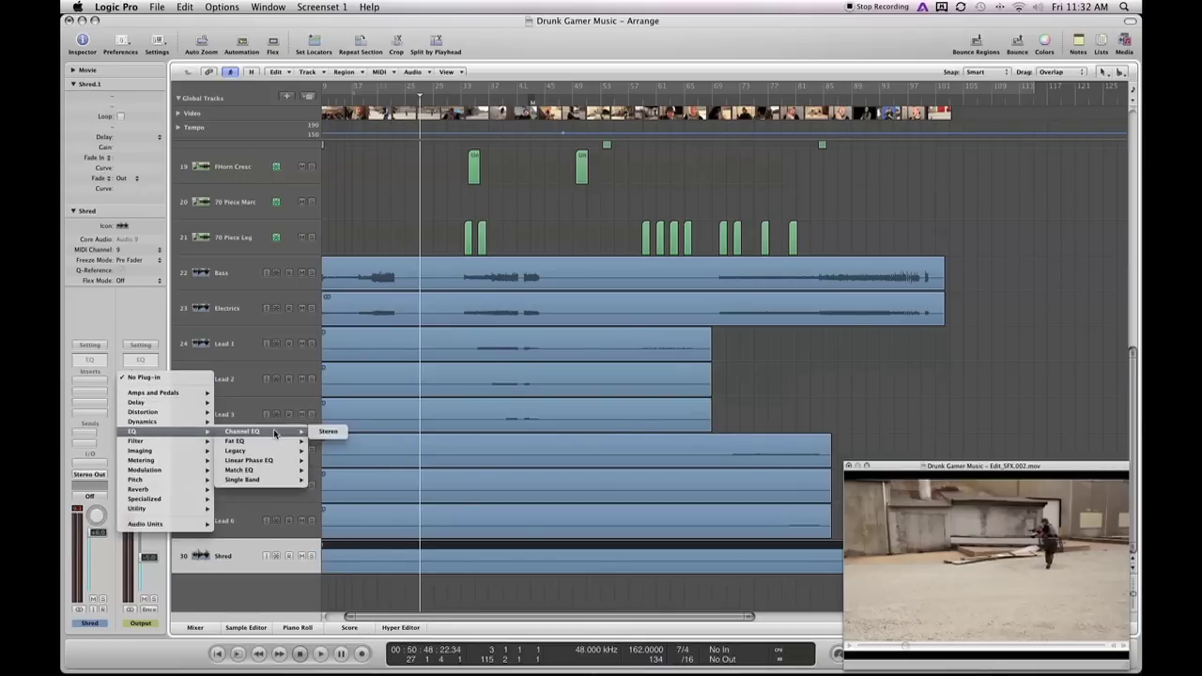
pyautogui.click(321, 432)
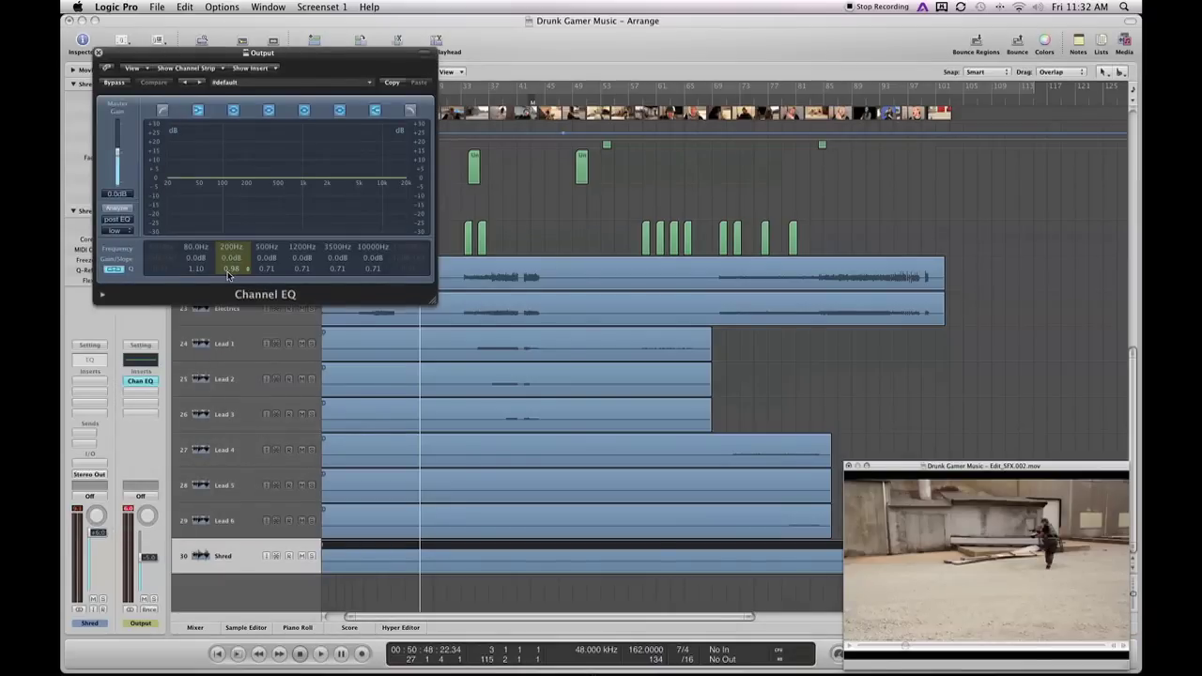
# Cut 186 Hz by 1.5 dB and boost 2100 Hz and 10200 Hz by 1.5 dB.
pyautogui.moveTo(225, 274); pyautogui.dragTo(240, 237)
pyautogui.moveTo(250, 184)
pyautogui.mouseDown()
pyautogui.moveTo(240, 186)
pyautogui.moveTo(248, 179)
pyautogui.mouseUp()
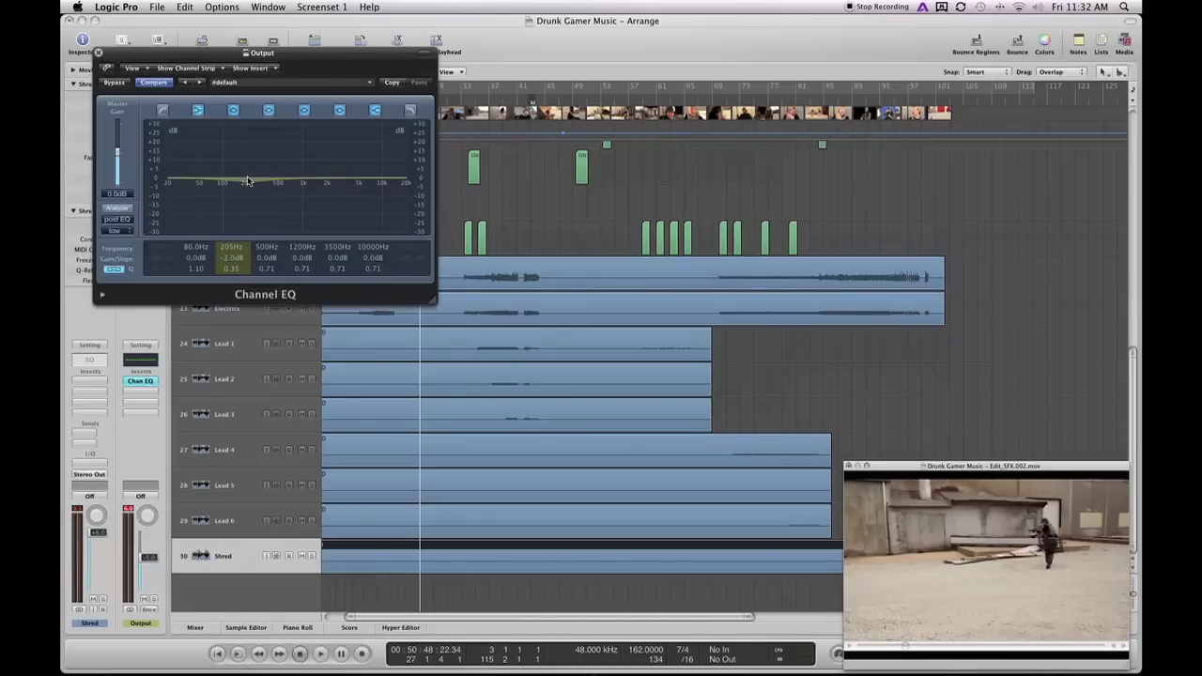
pyautogui.moveTo(256, 183); pyautogui.dragTo(253, 183)
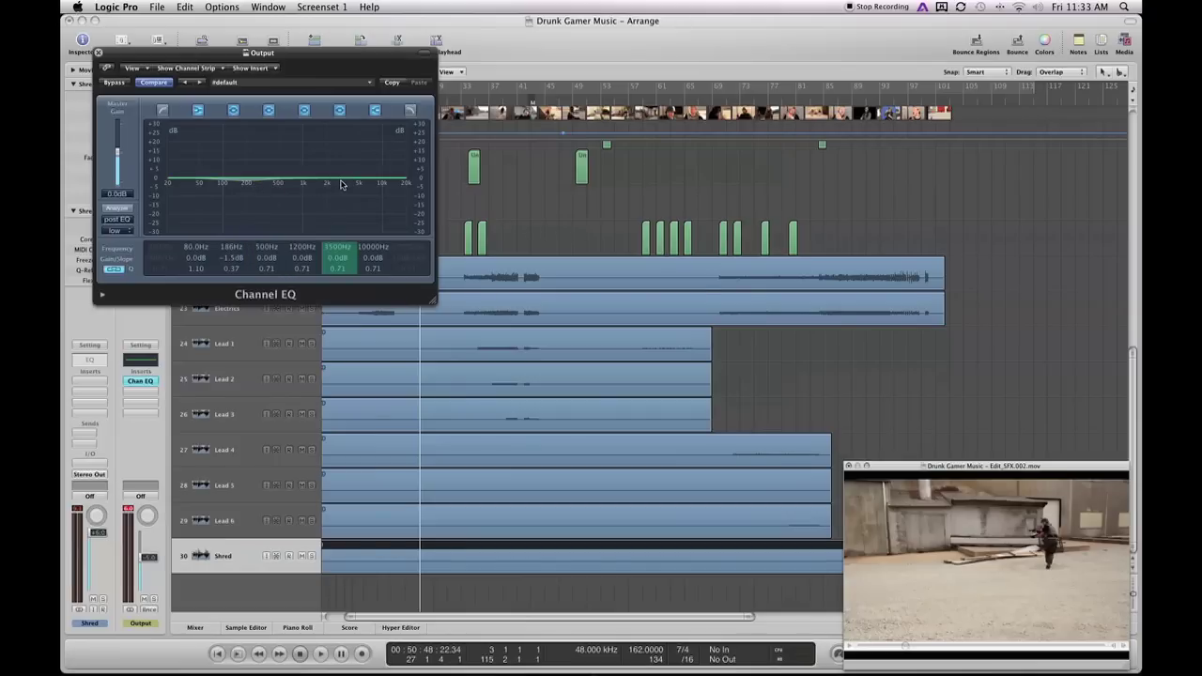
pyautogui.moveTo(339, 184); pyautogui.dragTo(324, 182)
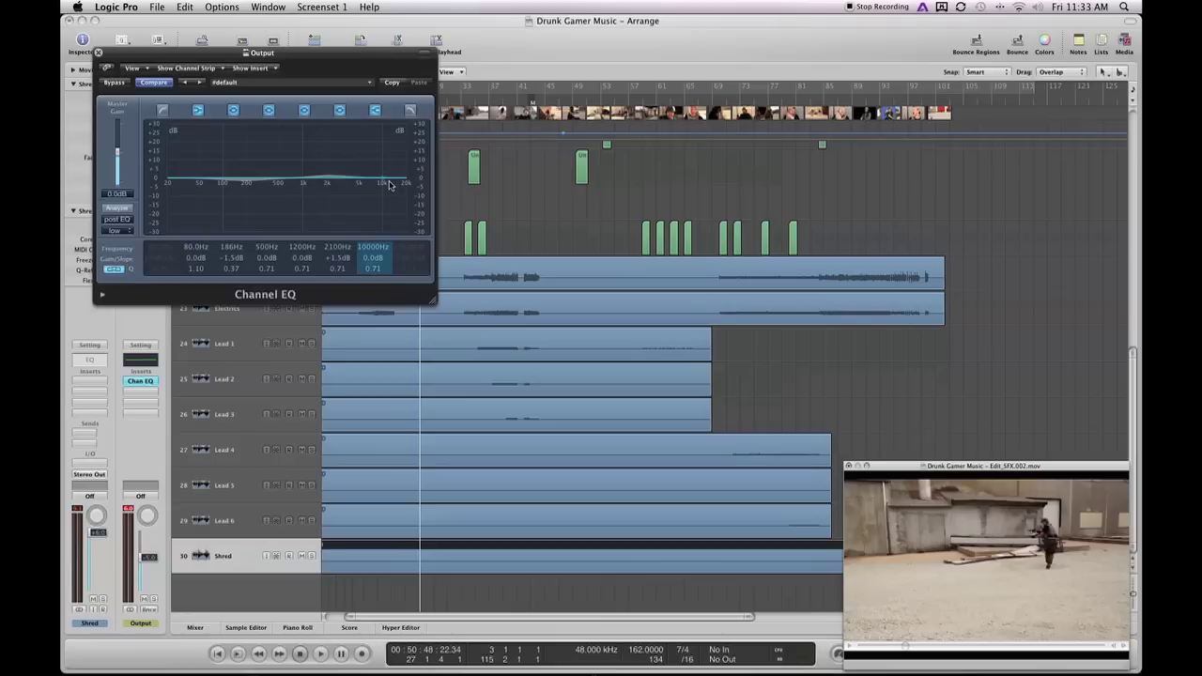
pyautogui.moveTo(395, 185); pyautogui.dragTo(402, 181)
# Set the playback start point and play the mix to audition the output EQ.
pyautogui.click(602, 100)
pyautogui.click(544, 100)
pyautogui.press('space')
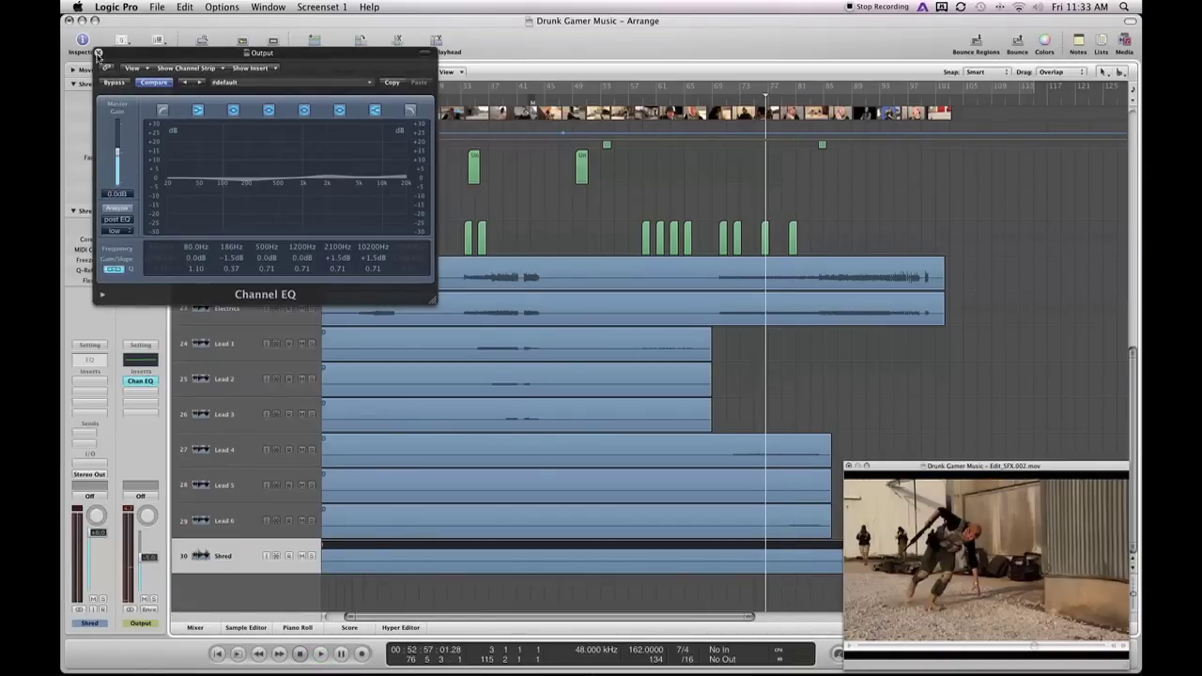
# Close the Channel EQ and insert a stereo Compressor on the Output bus after it.
pyautogui.click(98, 54)
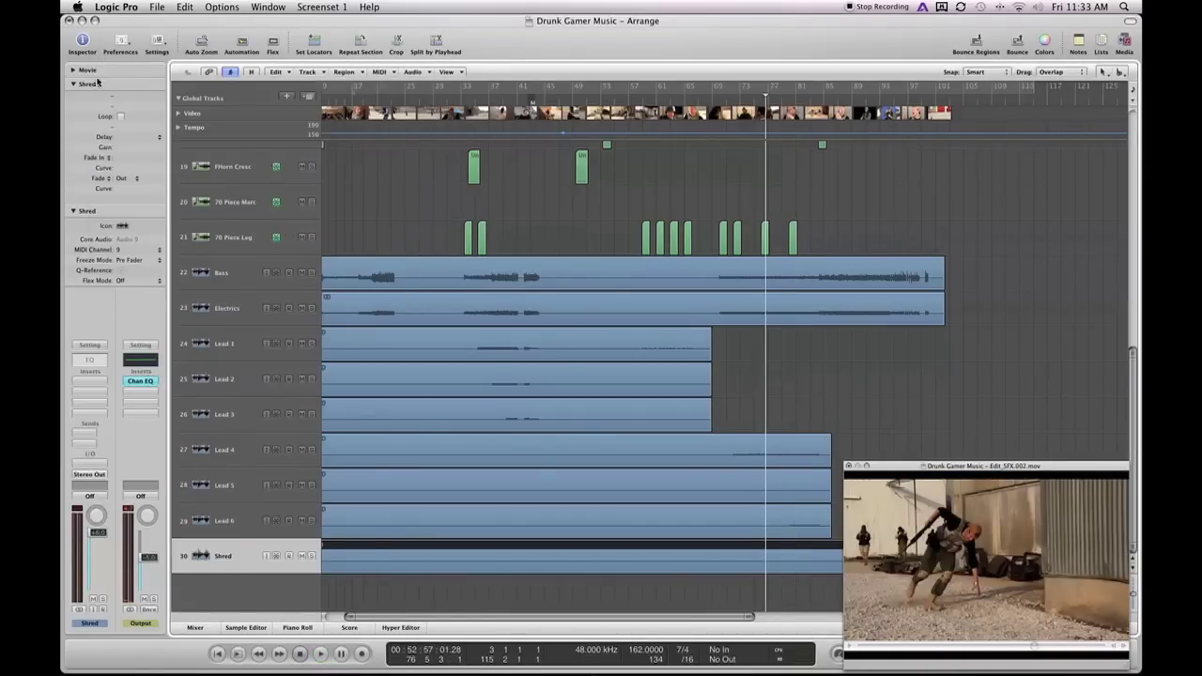
pyautogui.hscroll(-1, 198, 325)
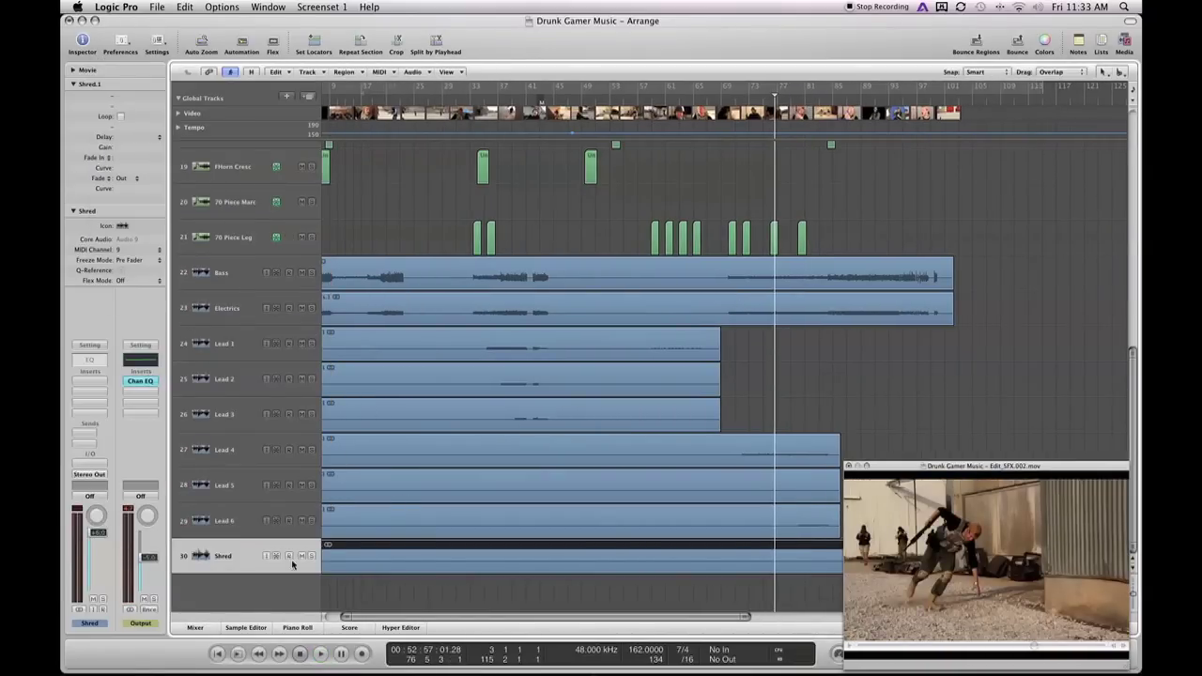
pyautogui.click(136, 394)
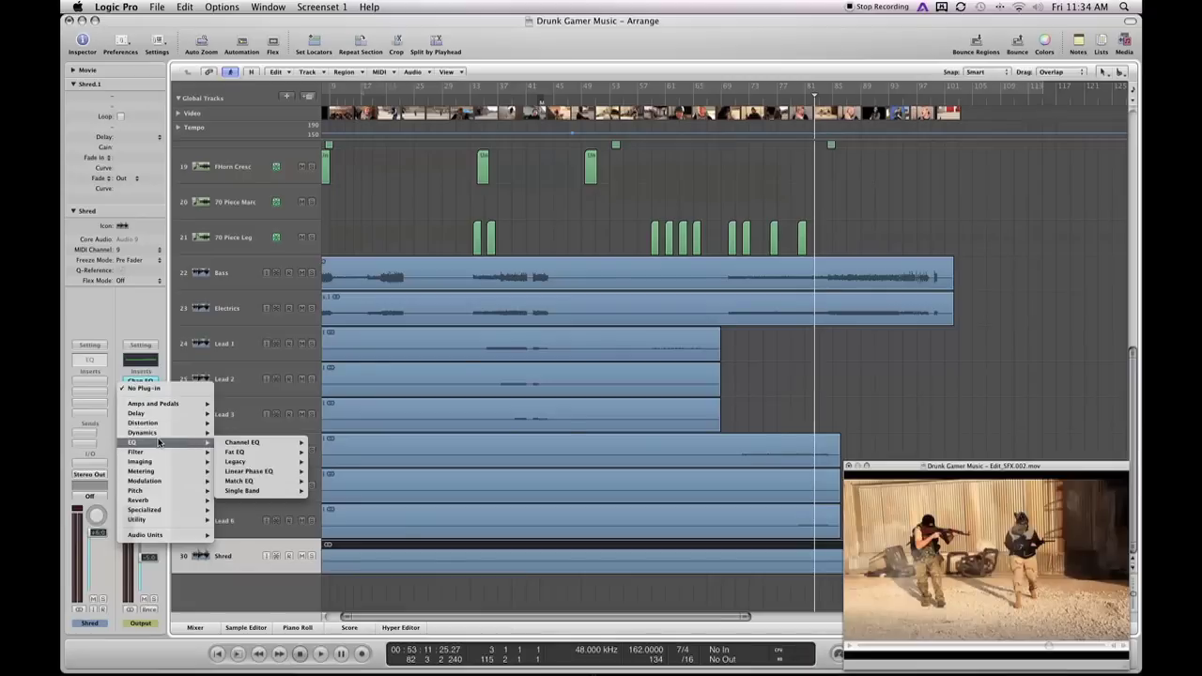
pyautogui.moveTo(158, 425)
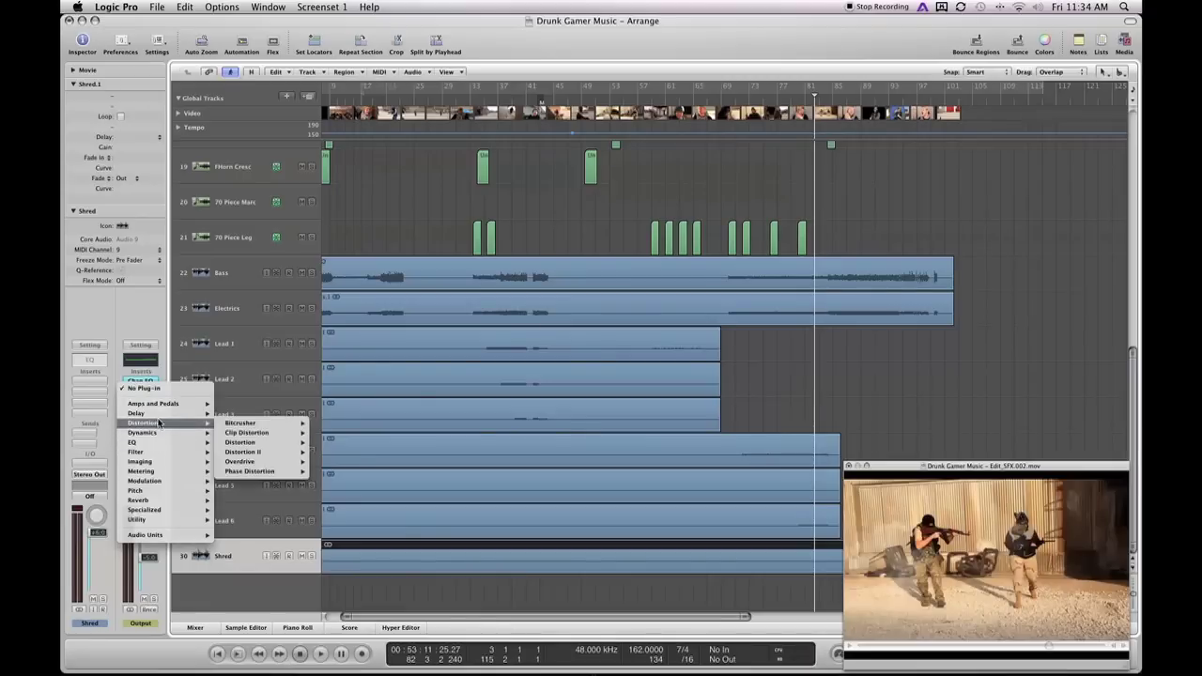
pyautogui.moveTo(237, 433)
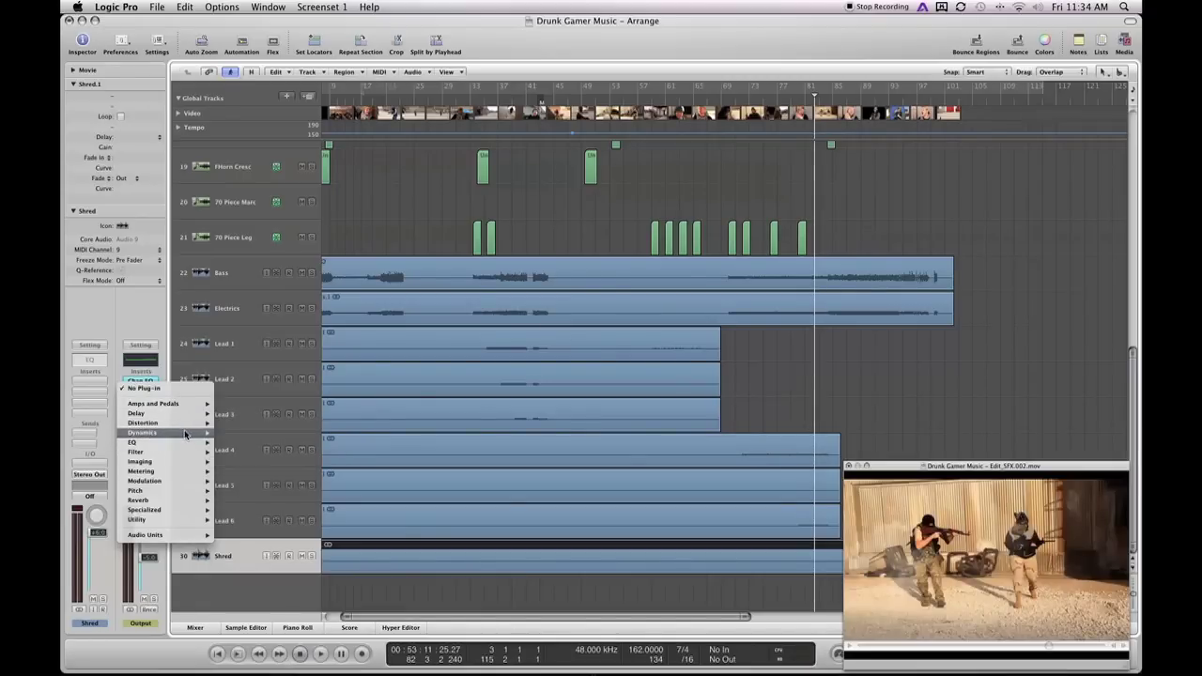
pyautogui.moveTo(291, 448)
pyautogui.click(334, 442)
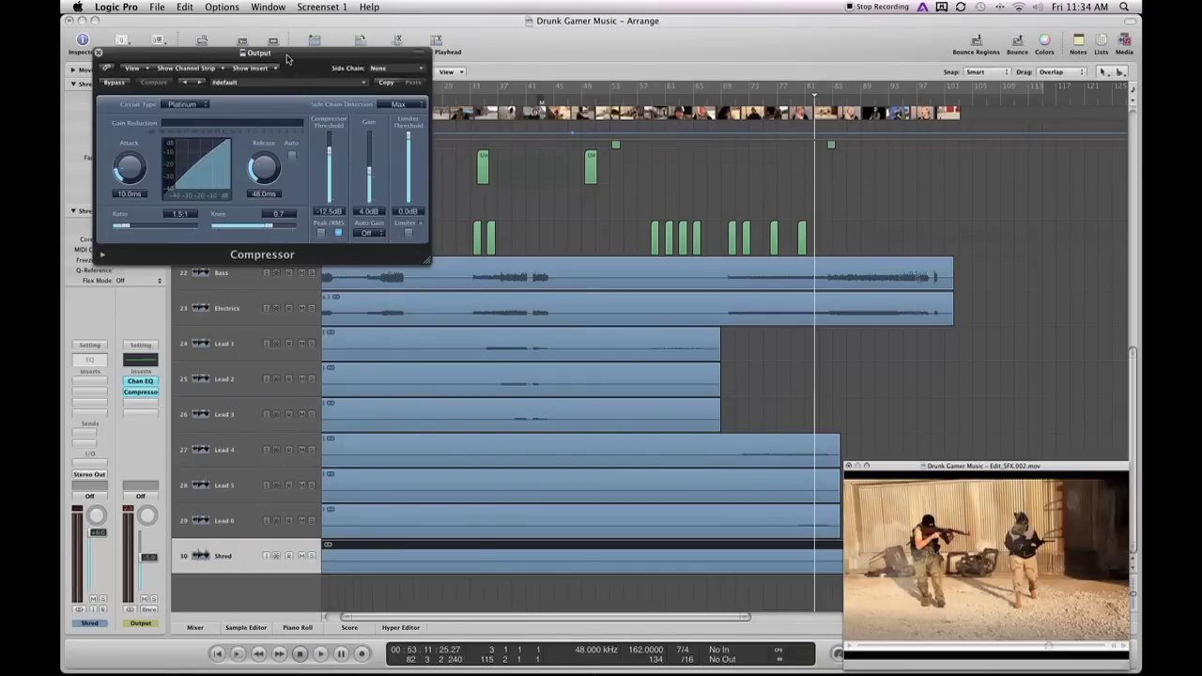
# Set the compressor to -9 dB threshold, 122 ms attack, 830 ms release, 1.7:1 ratio.
pyautogui.moveTo(288, 56); pyautogui.dragTo(294, 62)
pyautogui.moveTo(336, 172); pyautogui.dragTo(334, 154)
pyautogui.press('space')
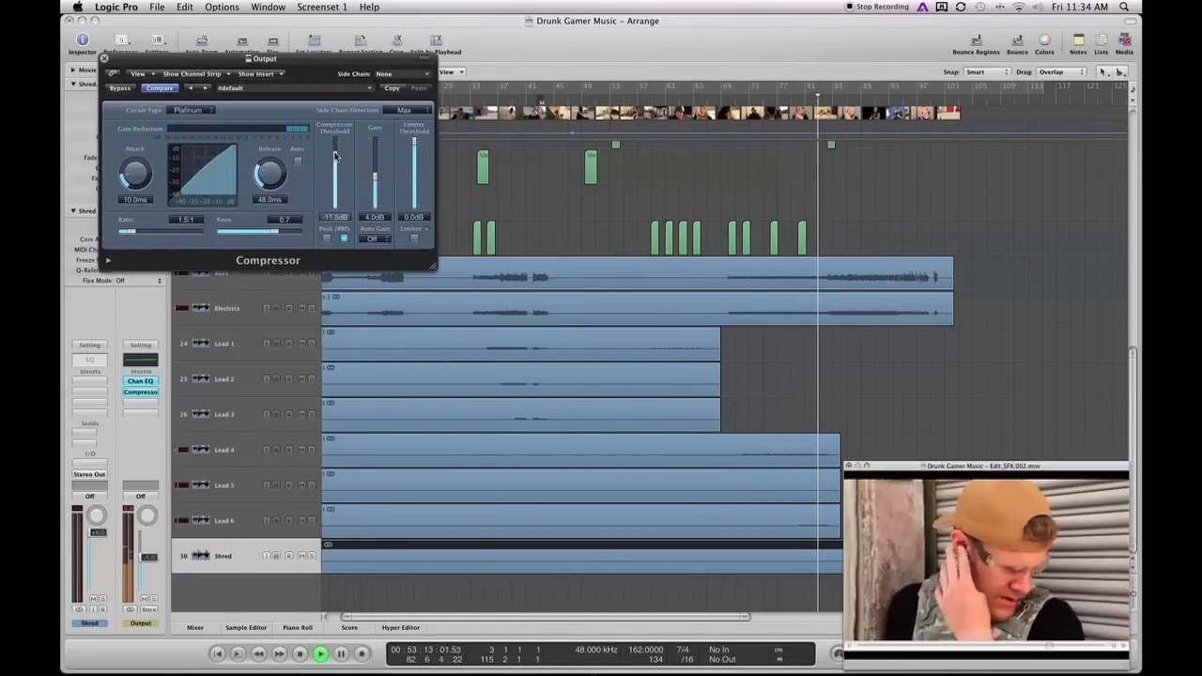
pyautogui.press('space')
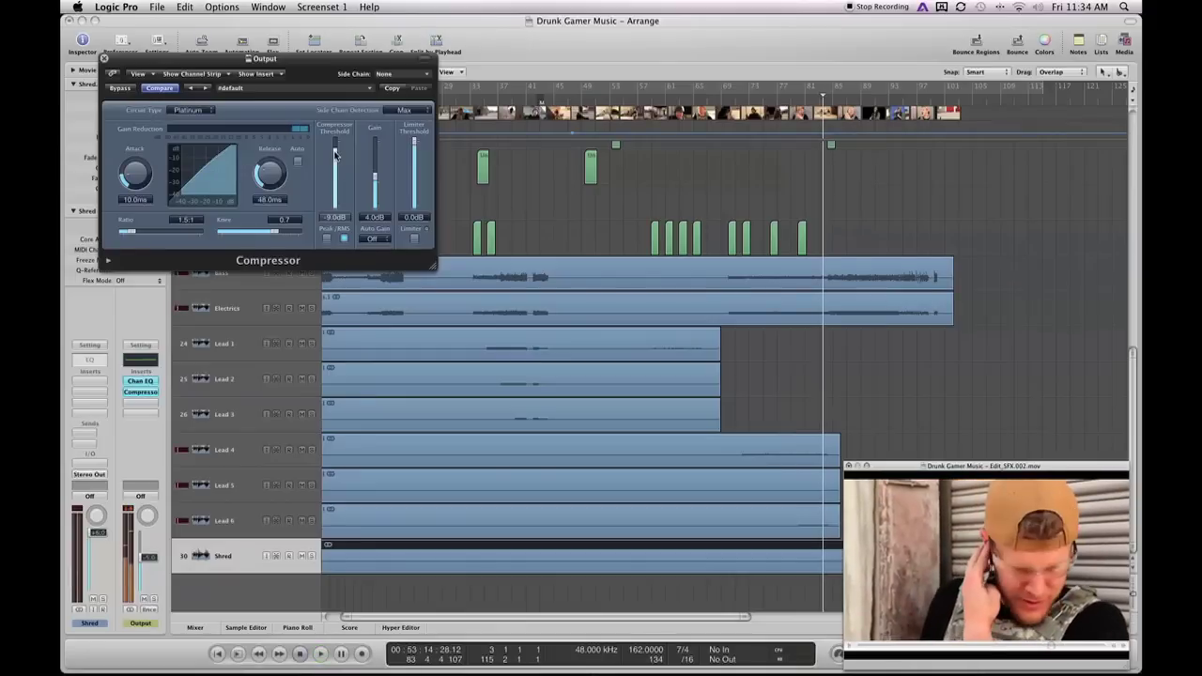
pyautogui.moveTo(148, 185); pyautogui.dragTo(143, 134)
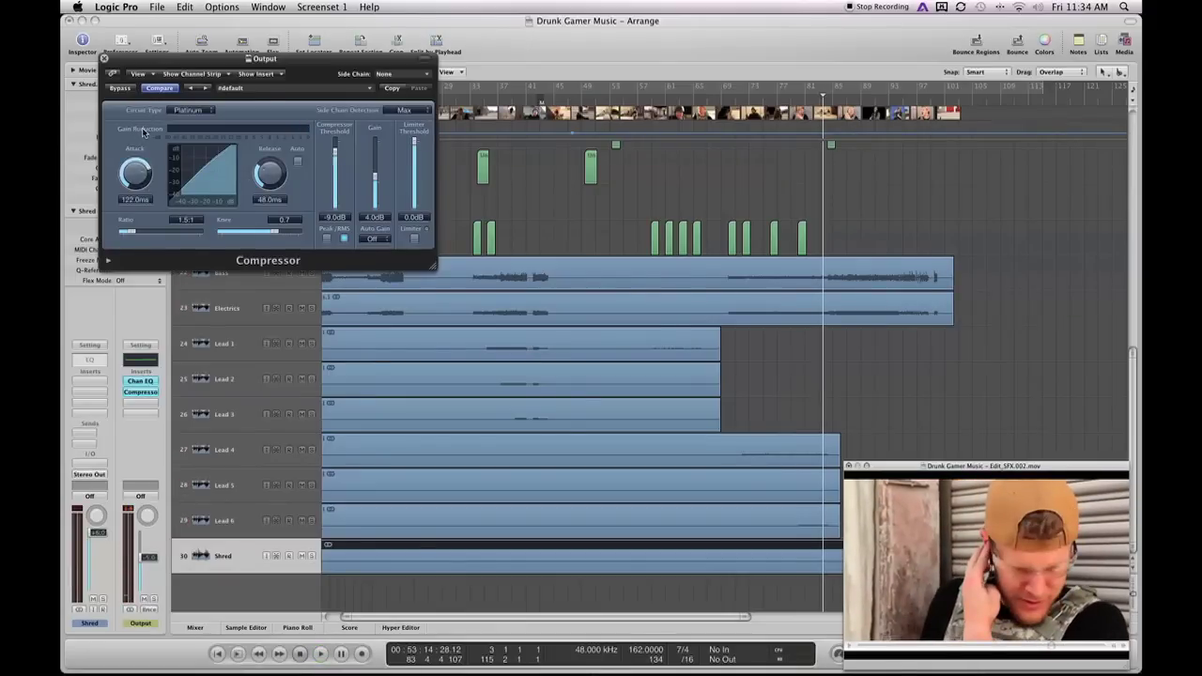
pyautogui.moveTo(274, 177)
pyautogui.mouseDown()
pyautogui.moveTo(272, 142)
pyautogui.moveTo(269, 181)
pyautogui.mouseUp()
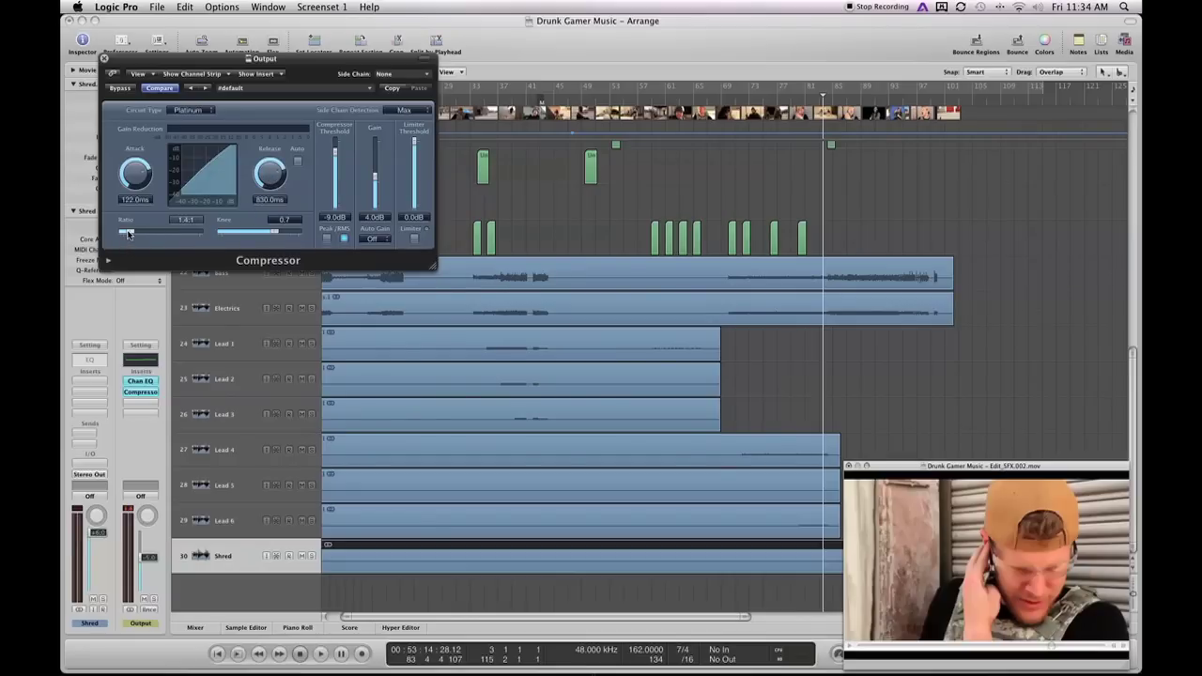
pyautogui.moveTo(127, 234); pyautogui.dragTo(134, 236)
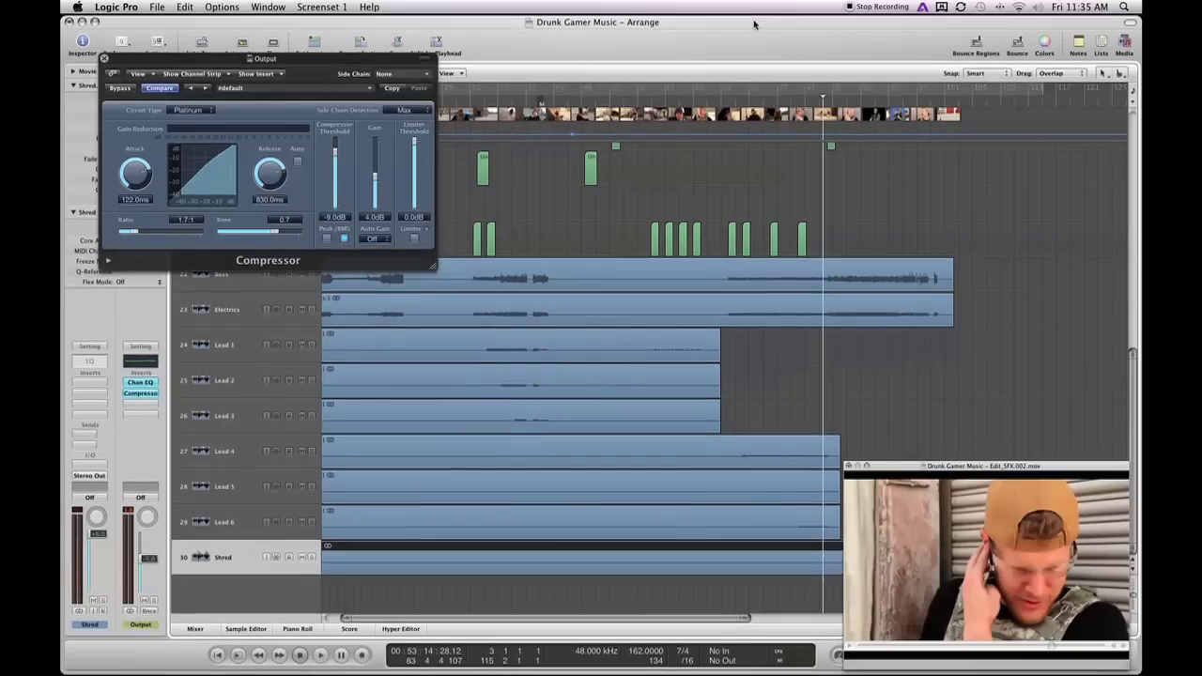
# Play the mix with the compressor active, then close the Compressor window and stop.
pyautogui.press('space')
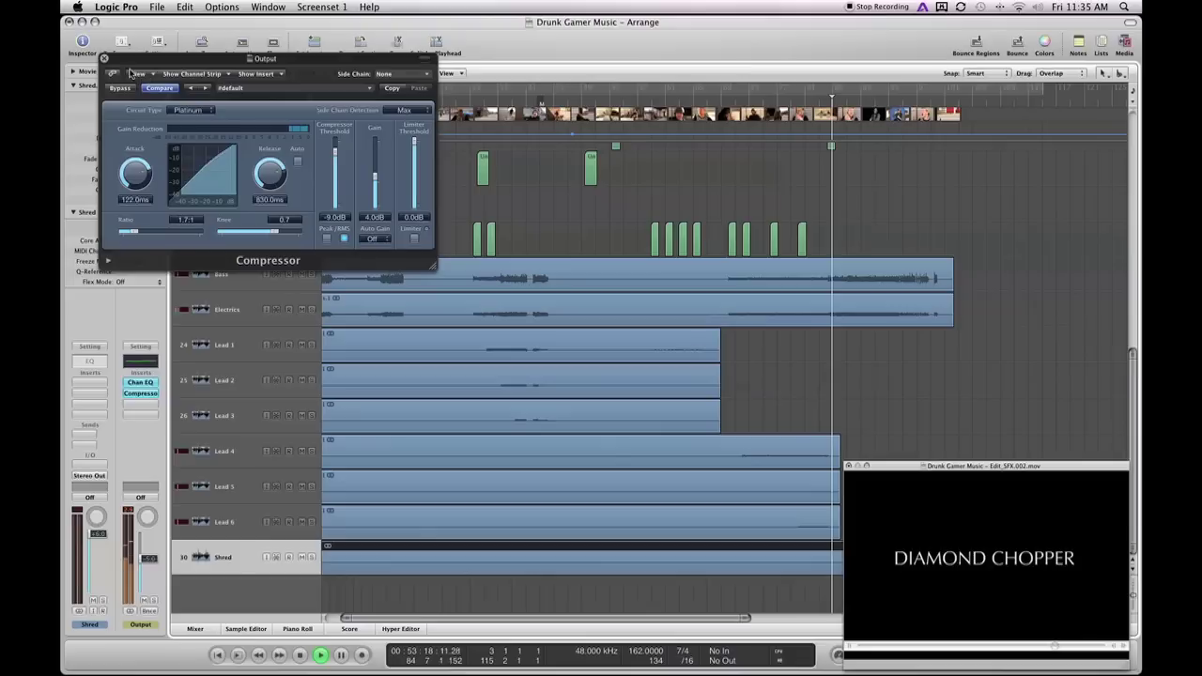
pyautogui.click(104, 58)
pyautogui.press('space')
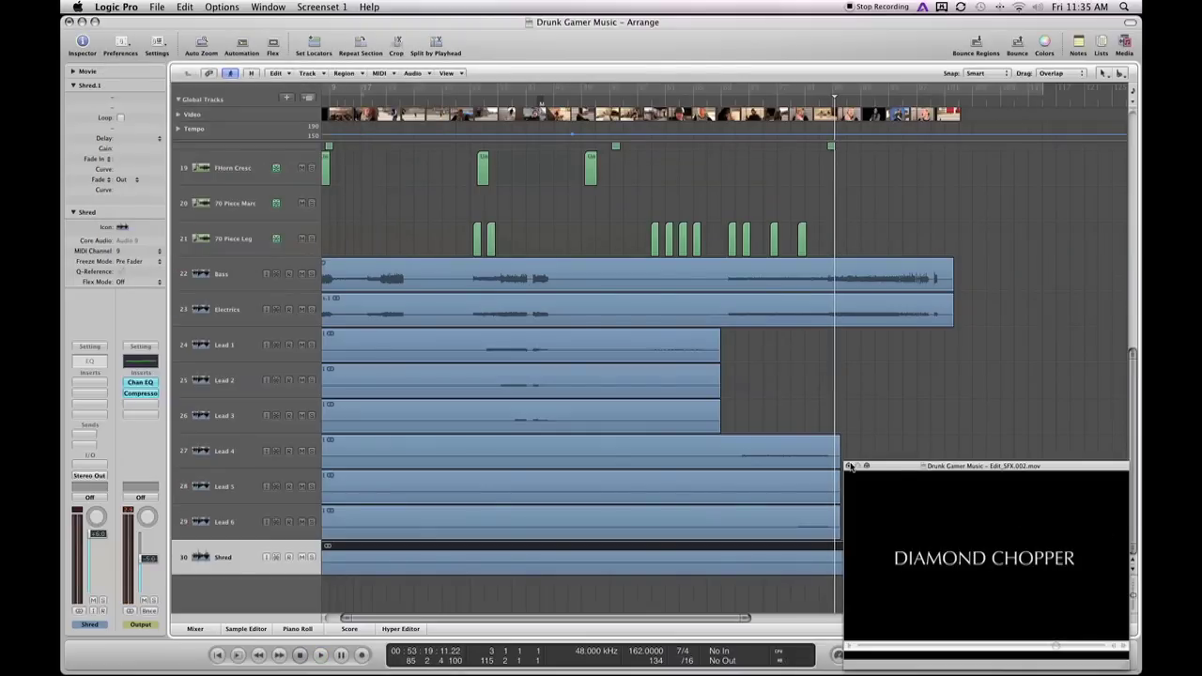
pyautogui.scroll(15, 582, 315)
pyautogui.hscroll(-3, 583, 315)
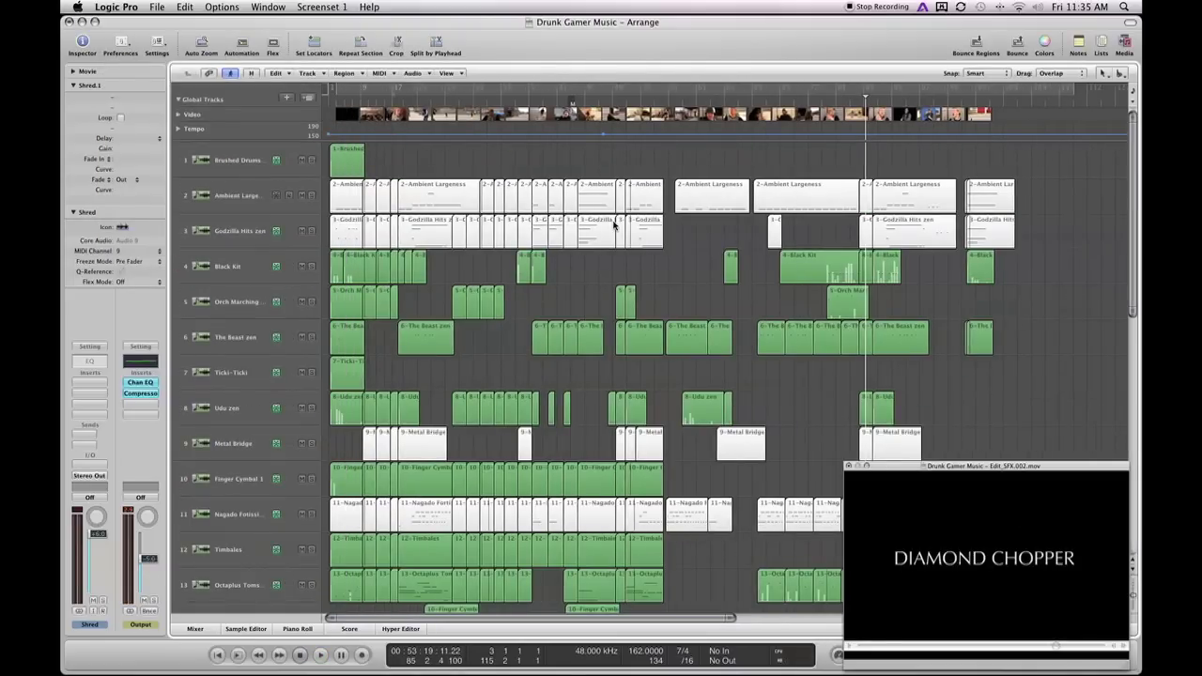